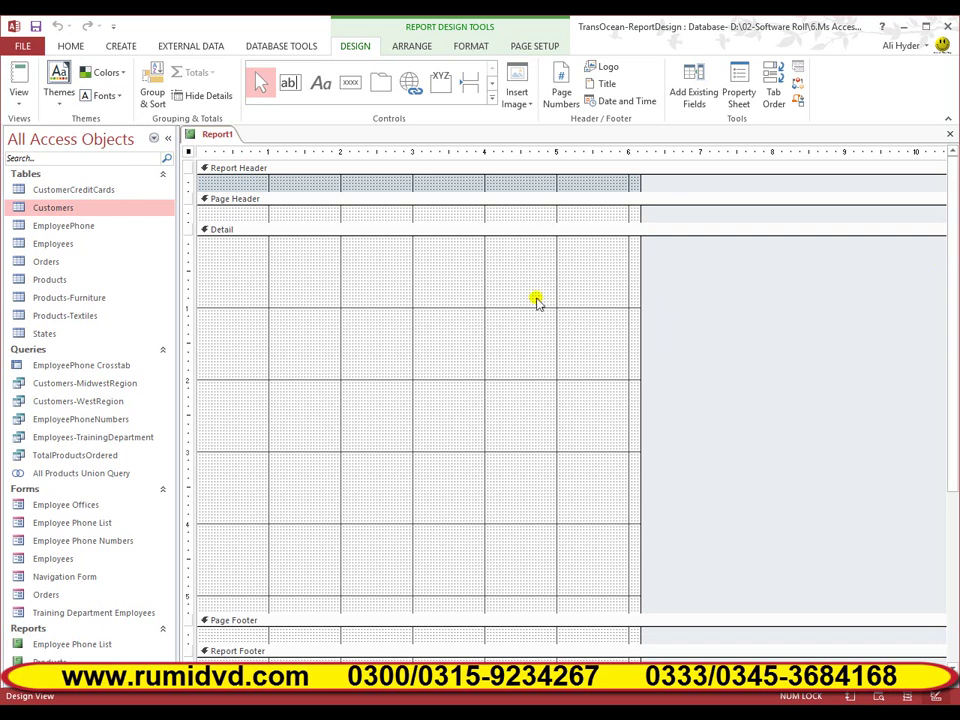
# - Set the report's record source to the Customers table
pyautogui.click(738, 100)
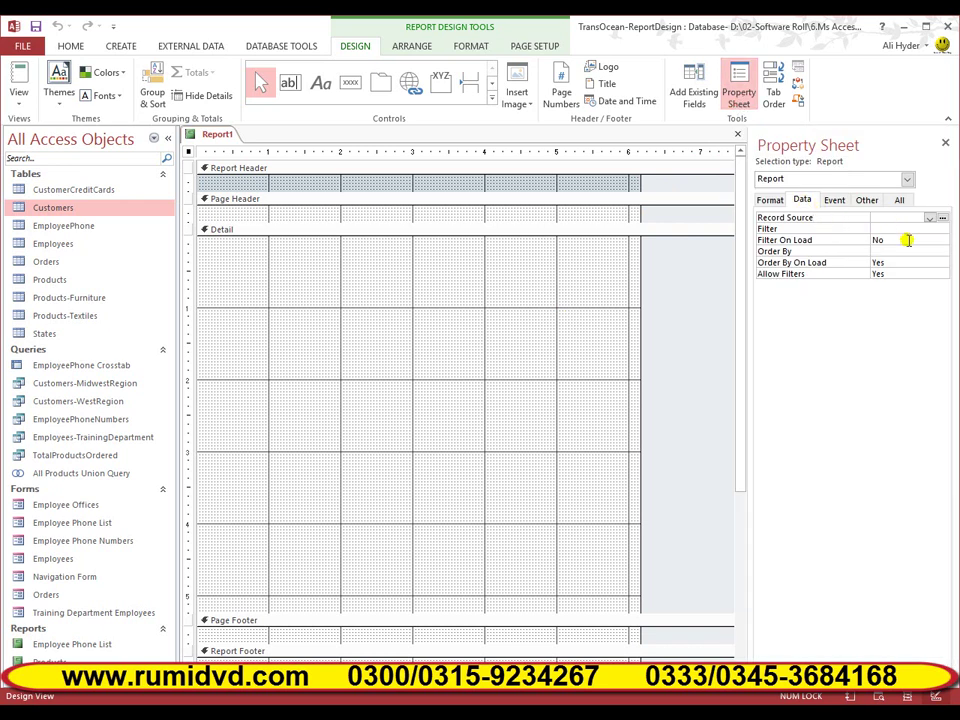
pyautogui.click(929, 217)
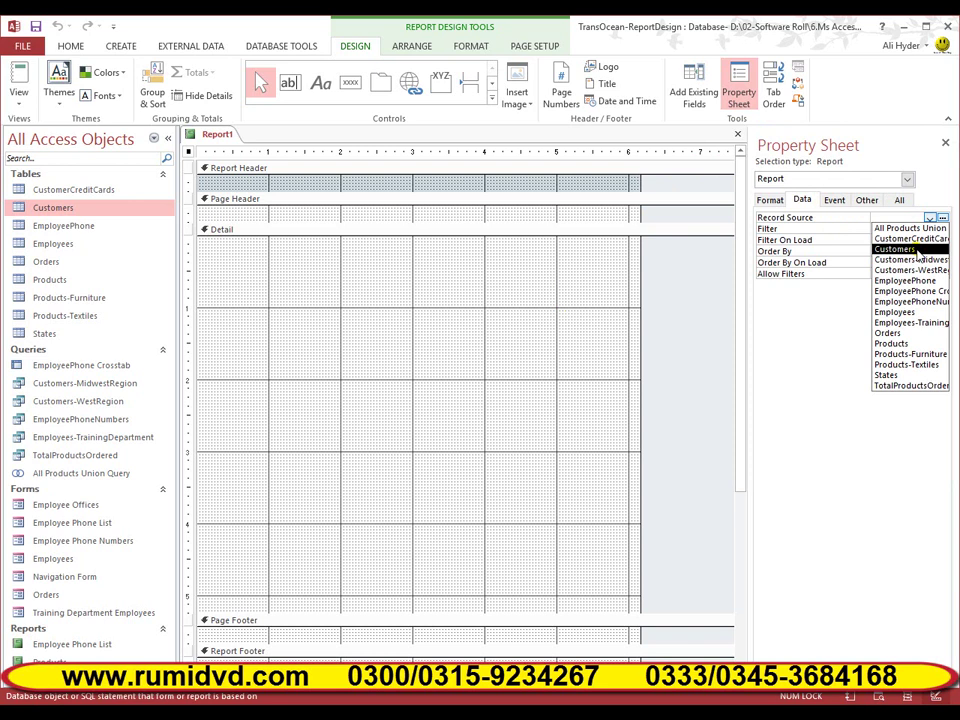
pyautogui.click(917, 250)
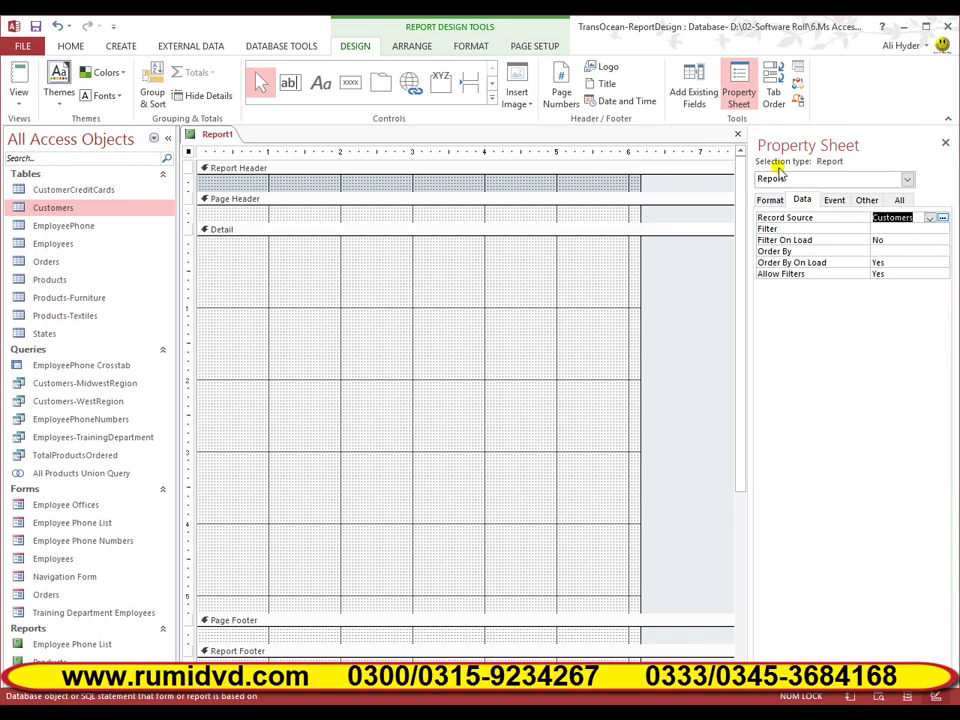
pyautogui.click(944, 146)
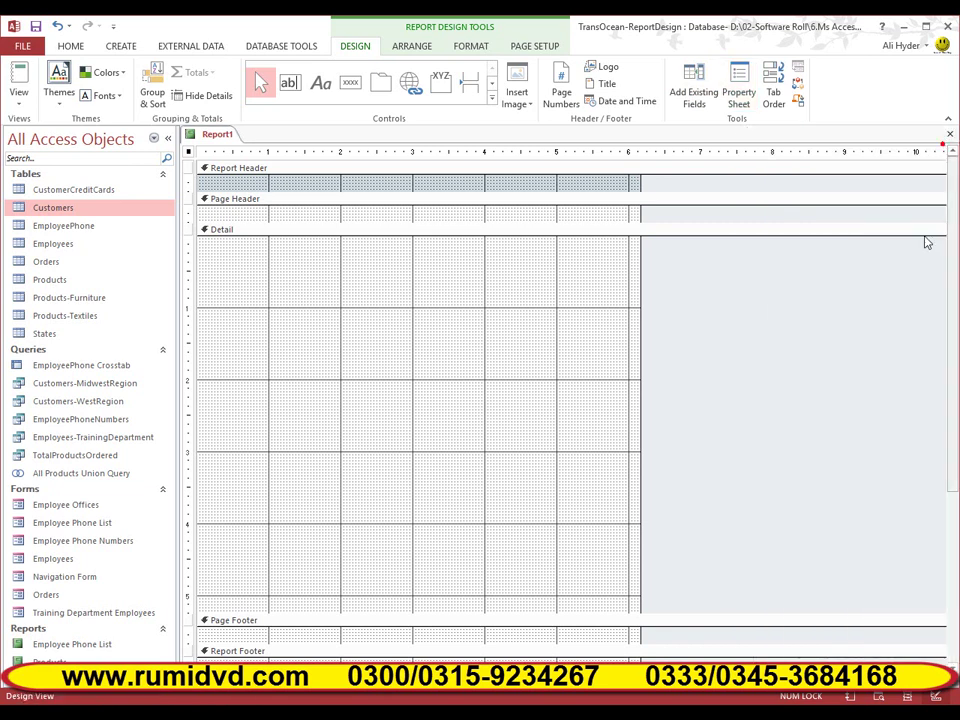
# - Add the existing fields FirstName, LastName, Phone and StreetAddress to the report's Detail section
pyautogui.click(698, 98)
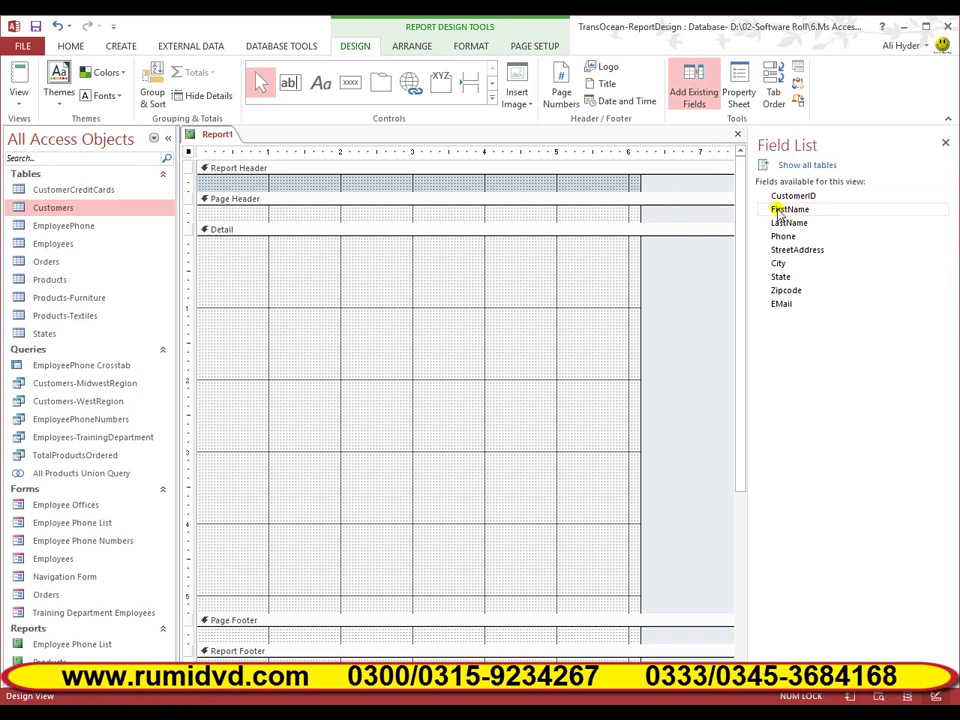
pyautogui.moveTo(778, 210); pyautogui.dragTo(497, 318)
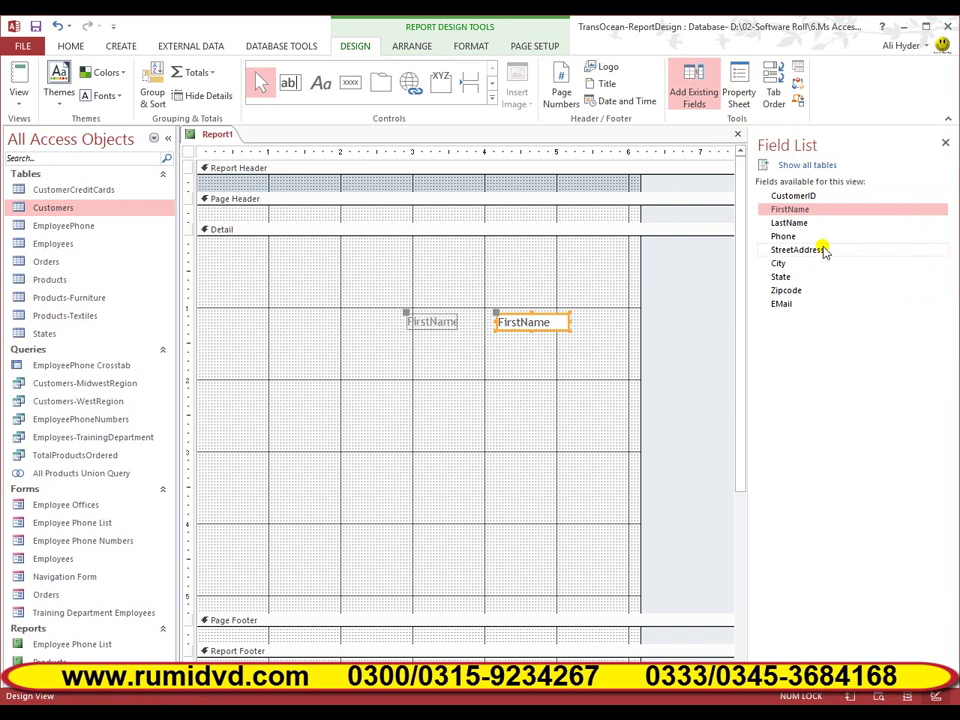
pyautogui.moveTo(795, 225); pyautogui.dragTo(500, 349)
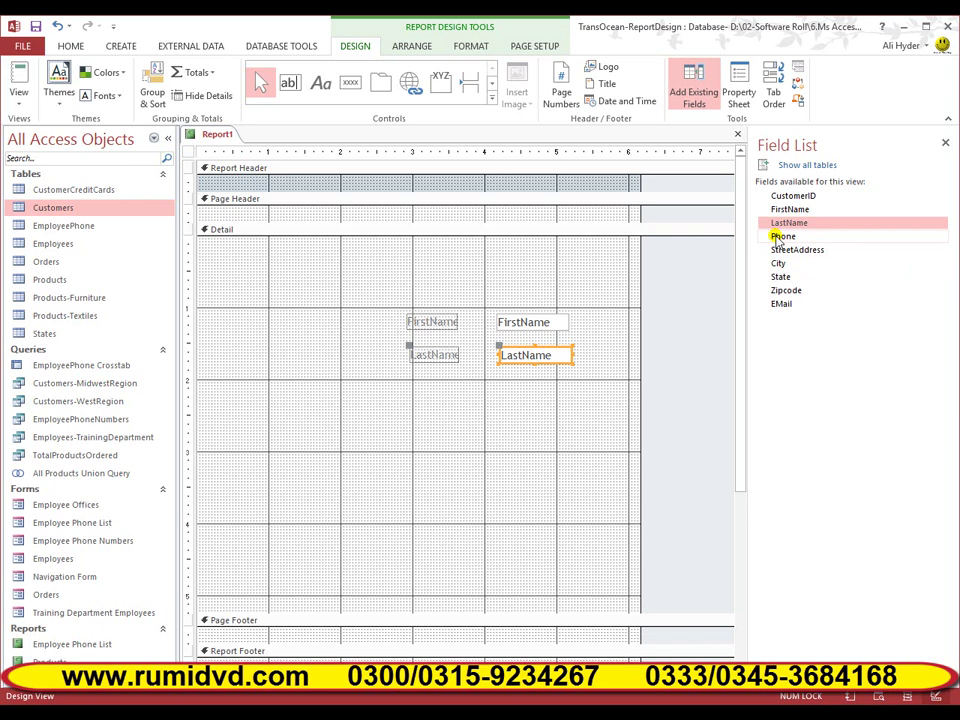
pyautogui.moveTo(776, 237); pyautogui.dragTo(416, 401)
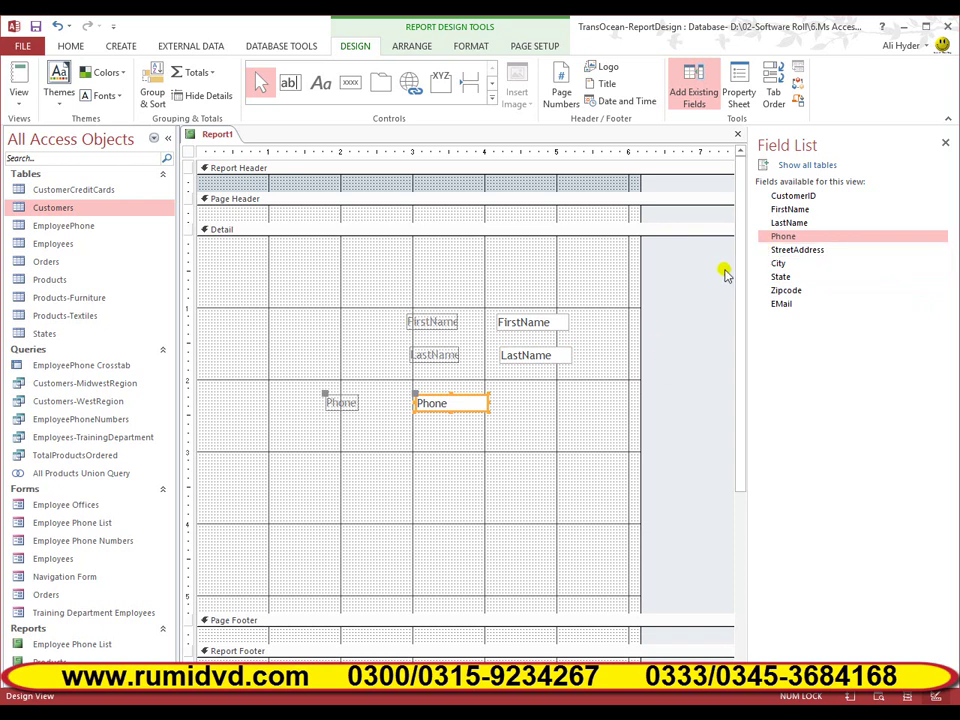
pyautogui.click(781, 251)
pyautogui.moveTo(781, 258); pyautogui.dragTo(415, 450)
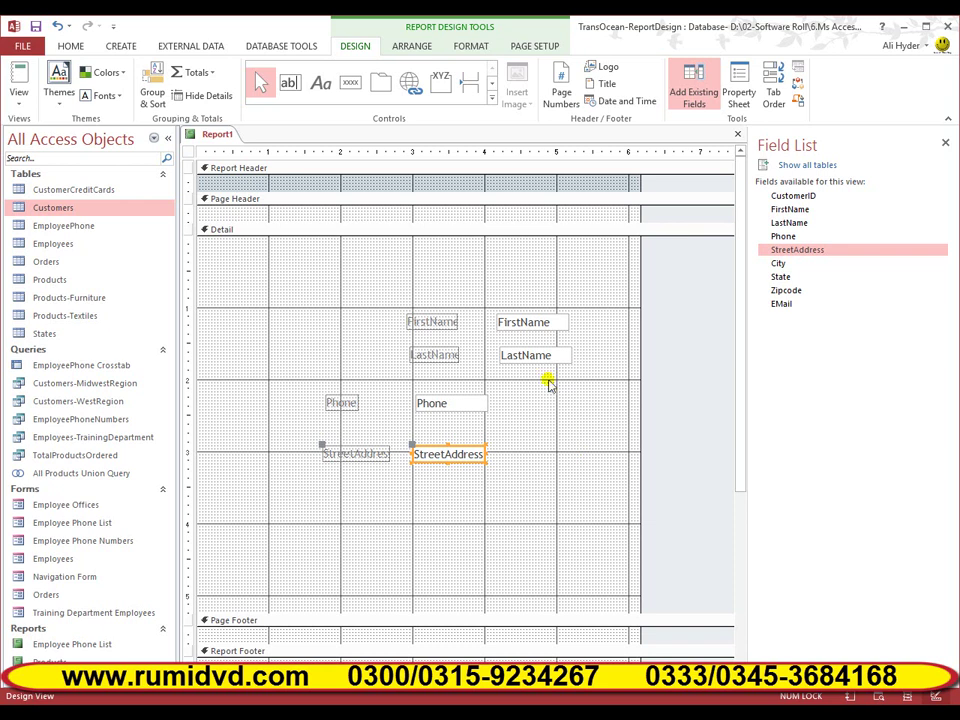
# - Move the Phone and StreetAddress fields into a column beneath the LastName field
pyautogui.click(465, 400)
pyautogui.moveTo(465, 394); pyautogui.dragTo(547, 371)
pyautogui.click(428, 454)
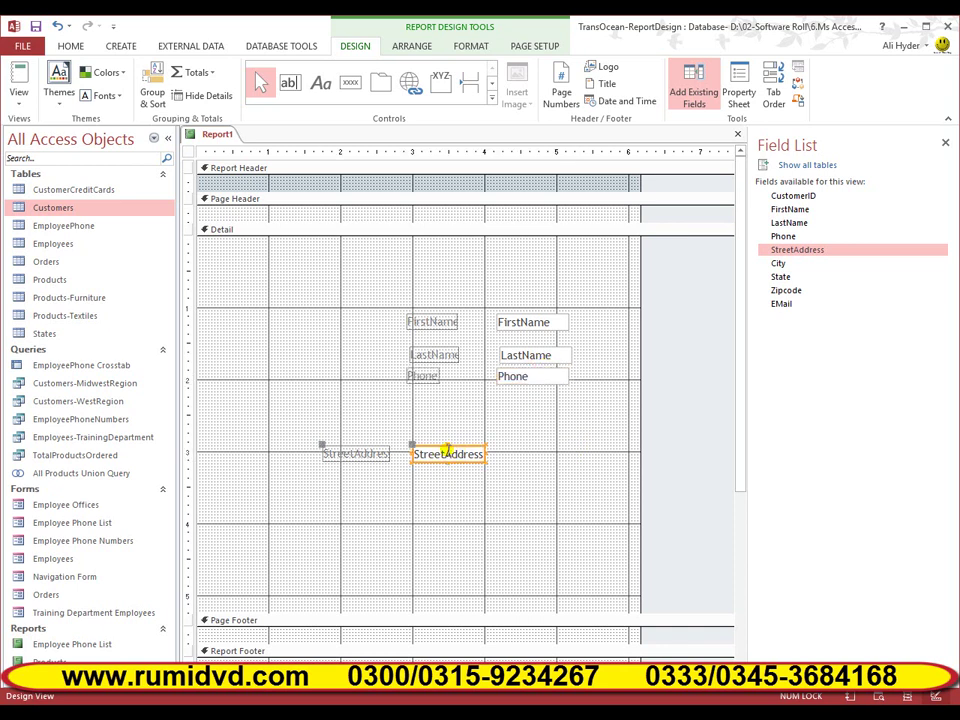
pyautogui.click(424, 439)
pyautogui.click(418, 458)
pyautogui.moveTo(424, 444); pyautogui.dragTo(510, 398)
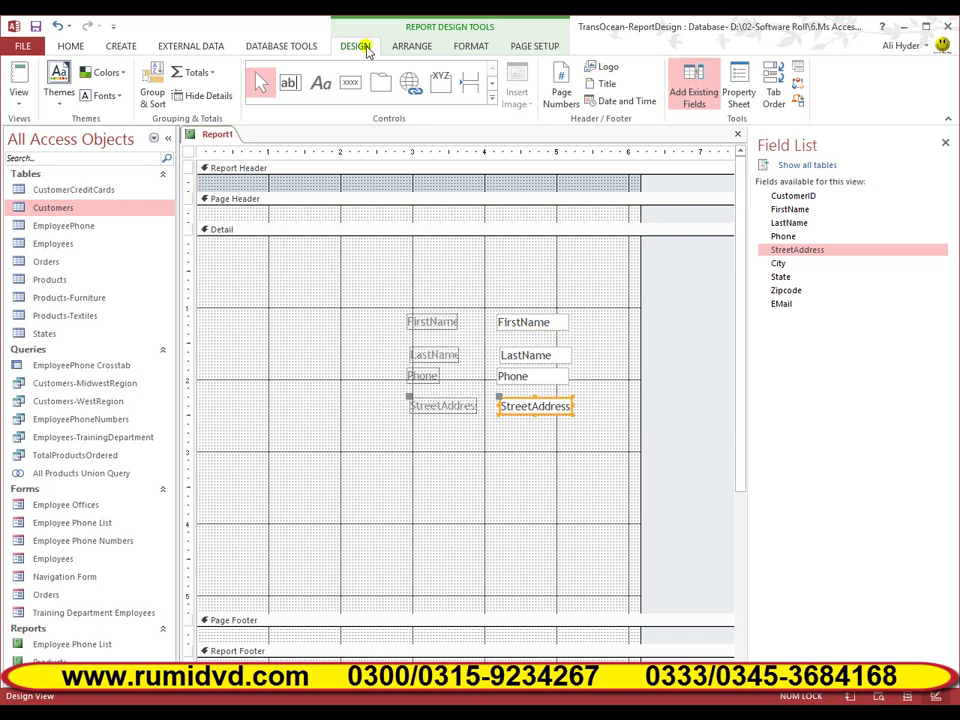
# - Review the customer records in Report View and return to Design View
pyautogui.click(18, 92)
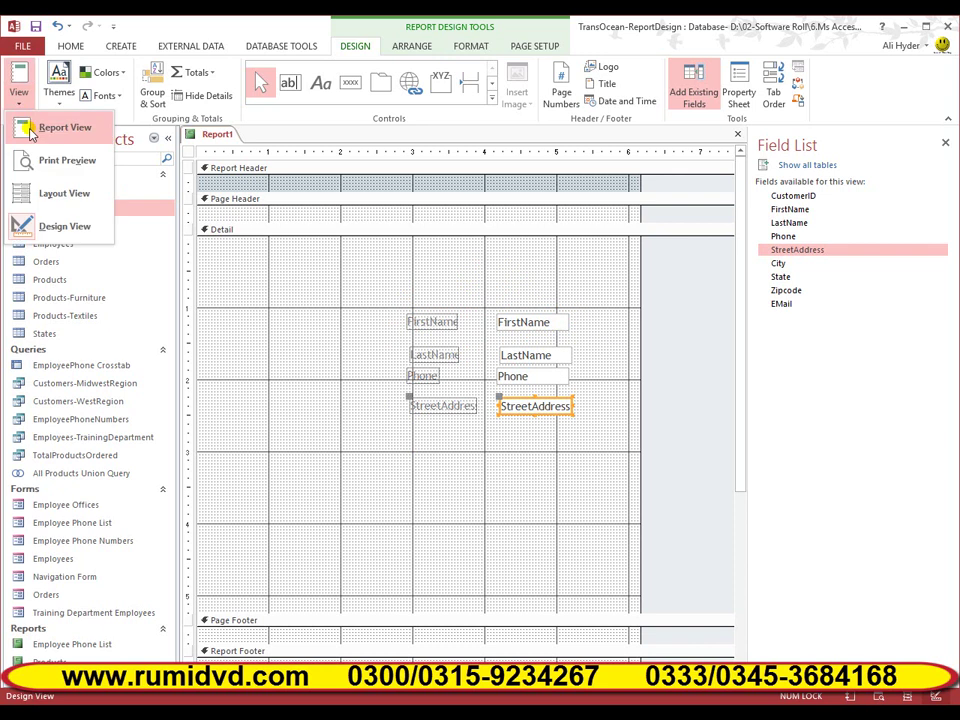
pyautogui.click(62, 128)
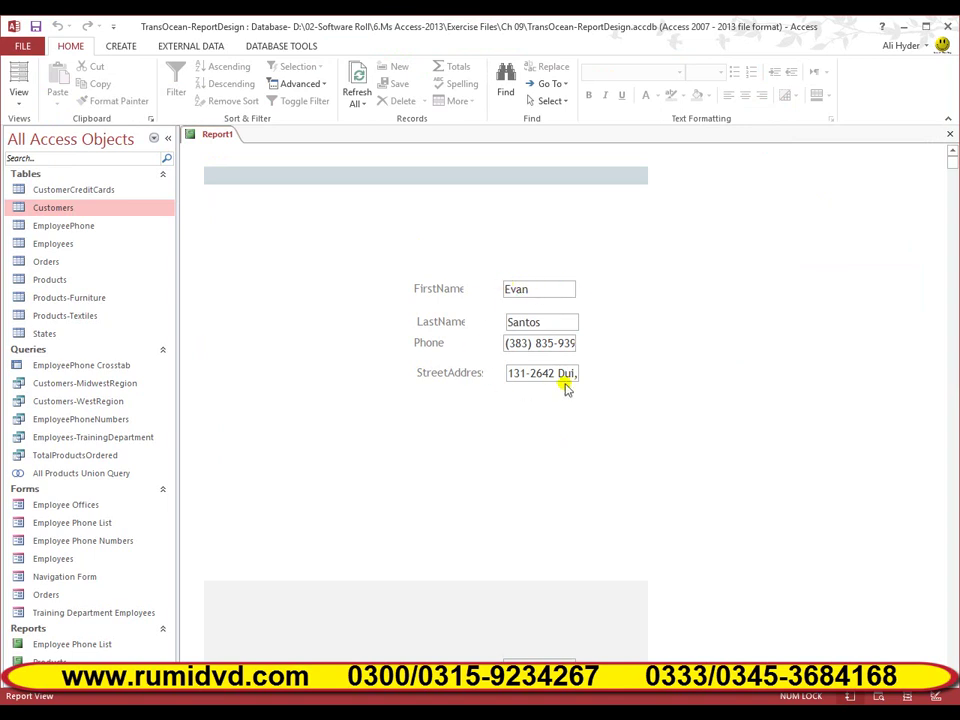
pyautogui.scroll(-5, 542, 381)
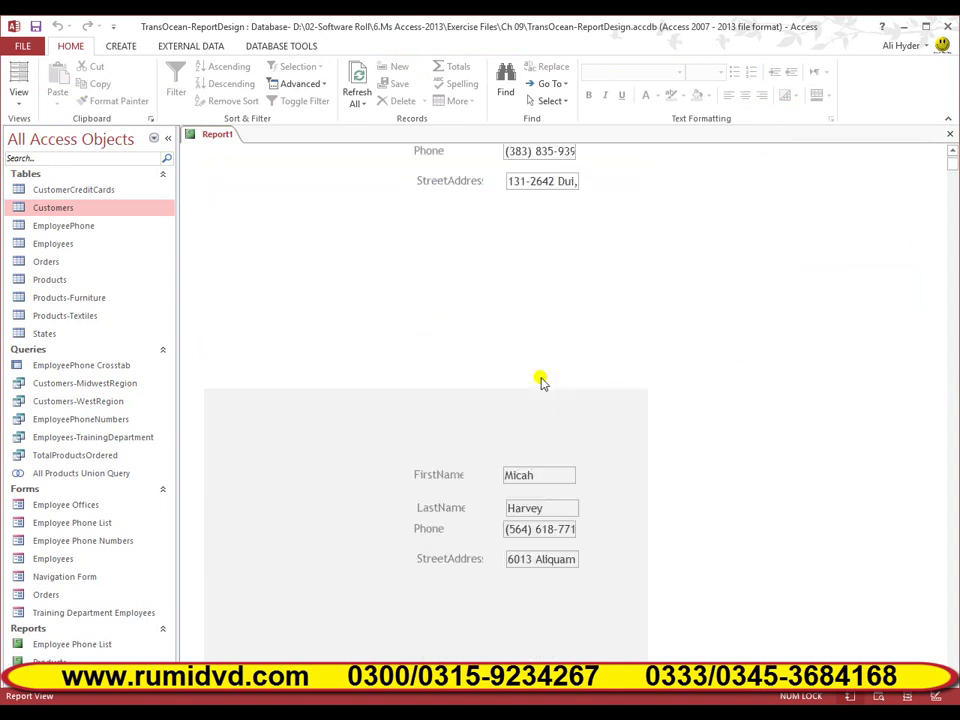
pyautogui.scroll(-5, 566, 375)
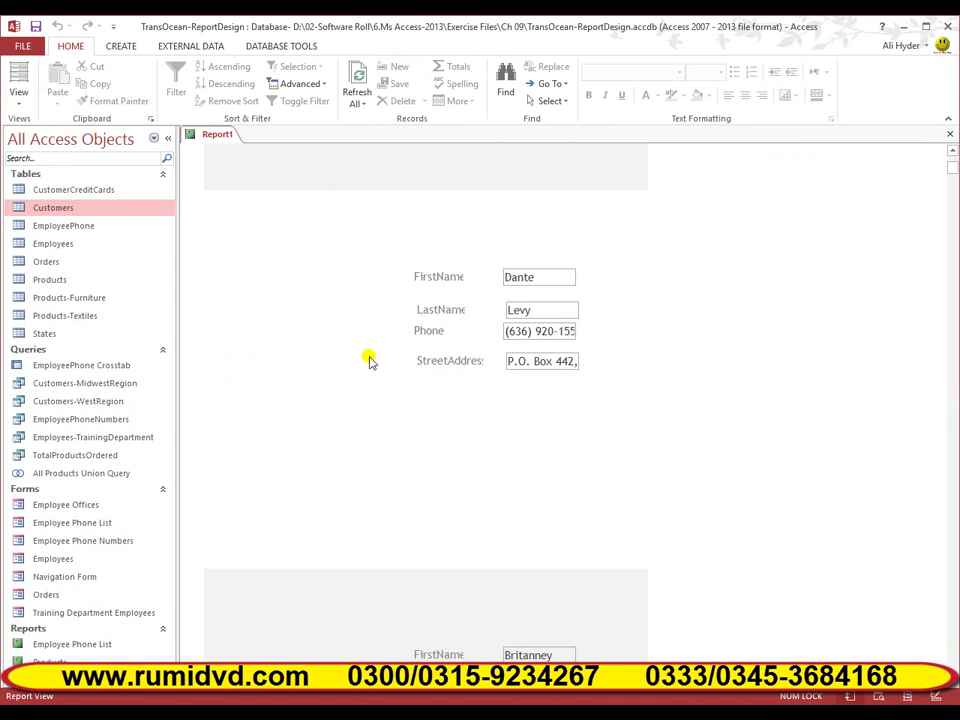
pyautogui.click(18, 108)
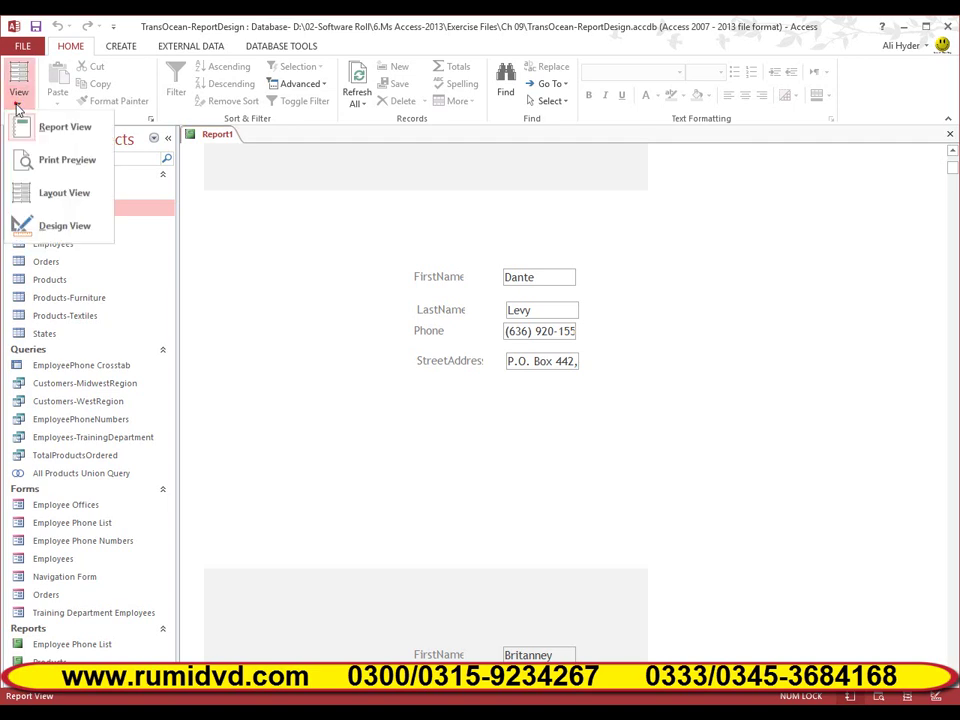
pyautogui.click(30, 226)
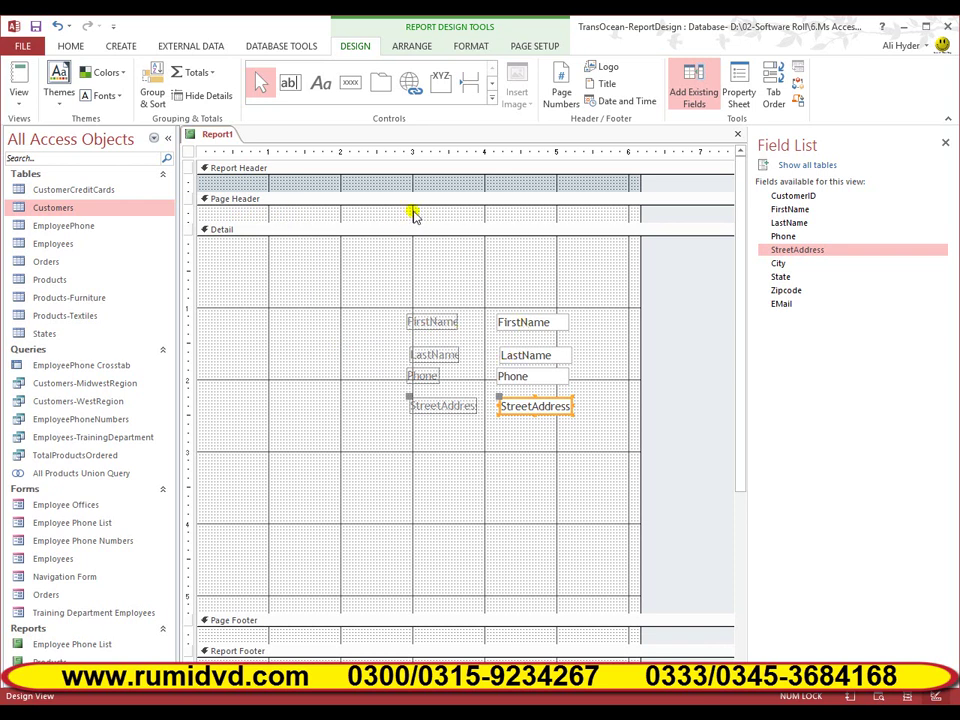
# - Delete the labels of all four fields and move the remaining text boxes together to about the 2-inch mark
pyautogui.click(427, 322)
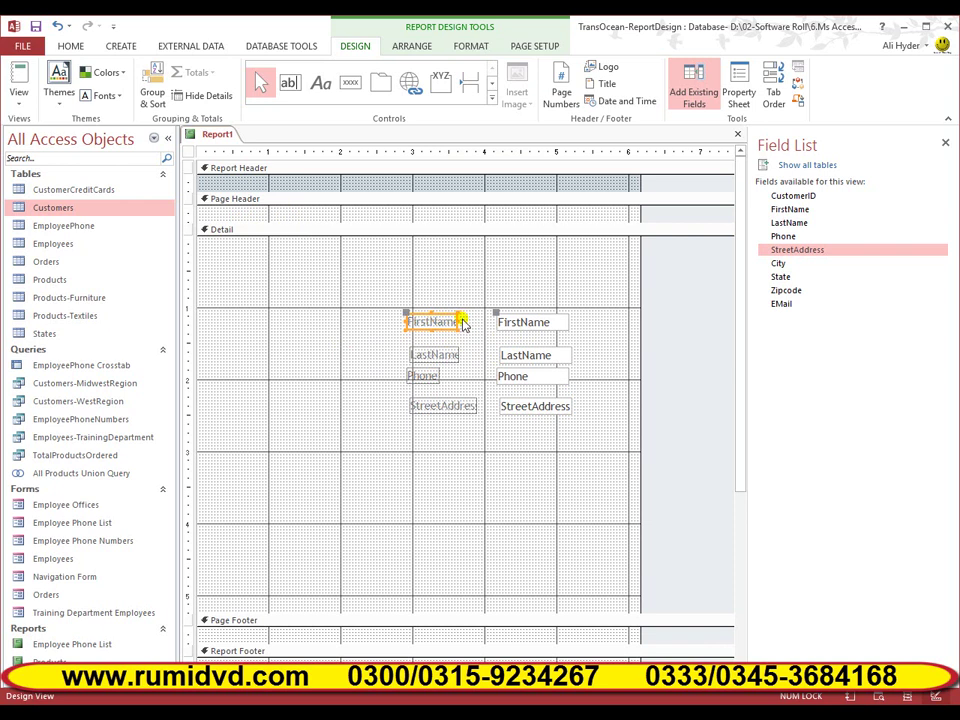
pyautogui.press('Delete')
pyautogui.click(445, 354)
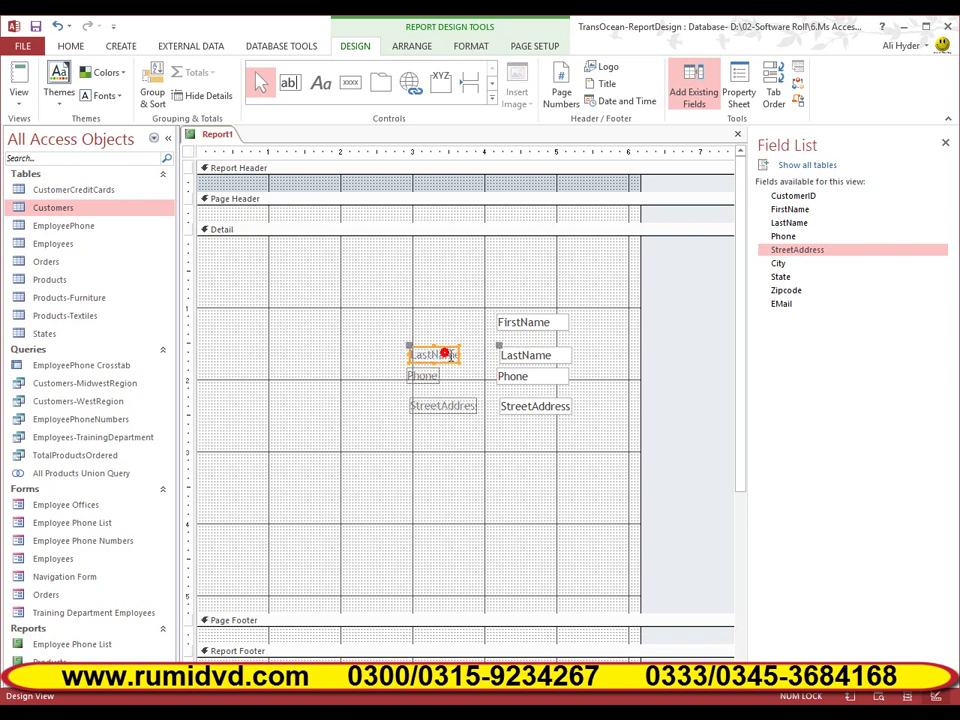
pyautogui.press('Delete')
pyautogui.click(425, 376)
pyautogui.press('Delete')
pyautogui.click(435, 403)
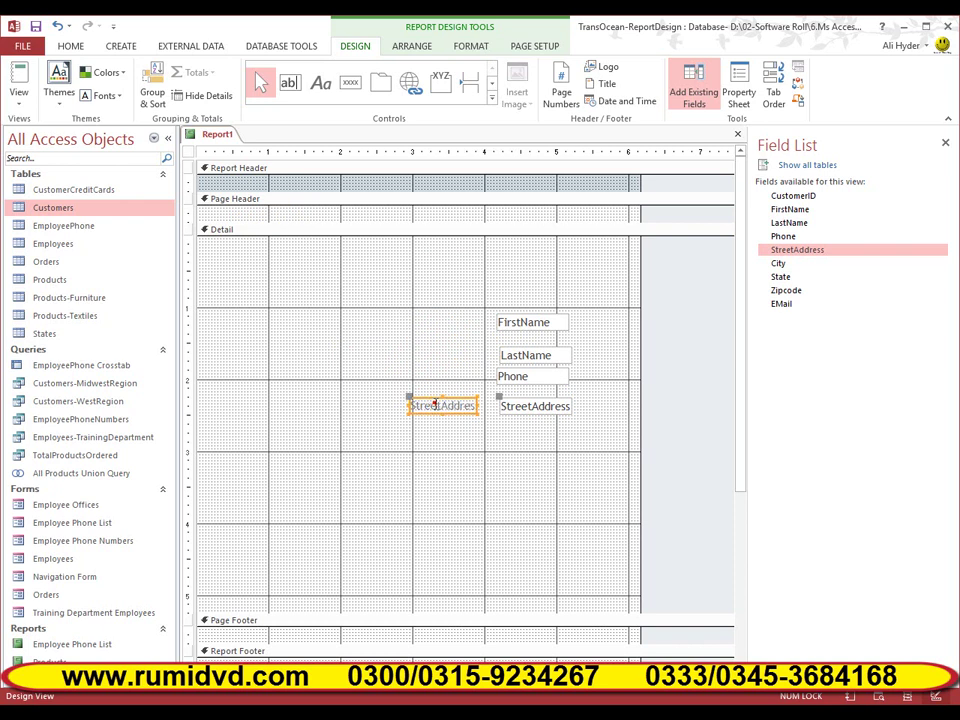
pyautogui.press('Delete')
pyautogui.moveTo(478, 291); pyautogui.dragTo(585, 456)
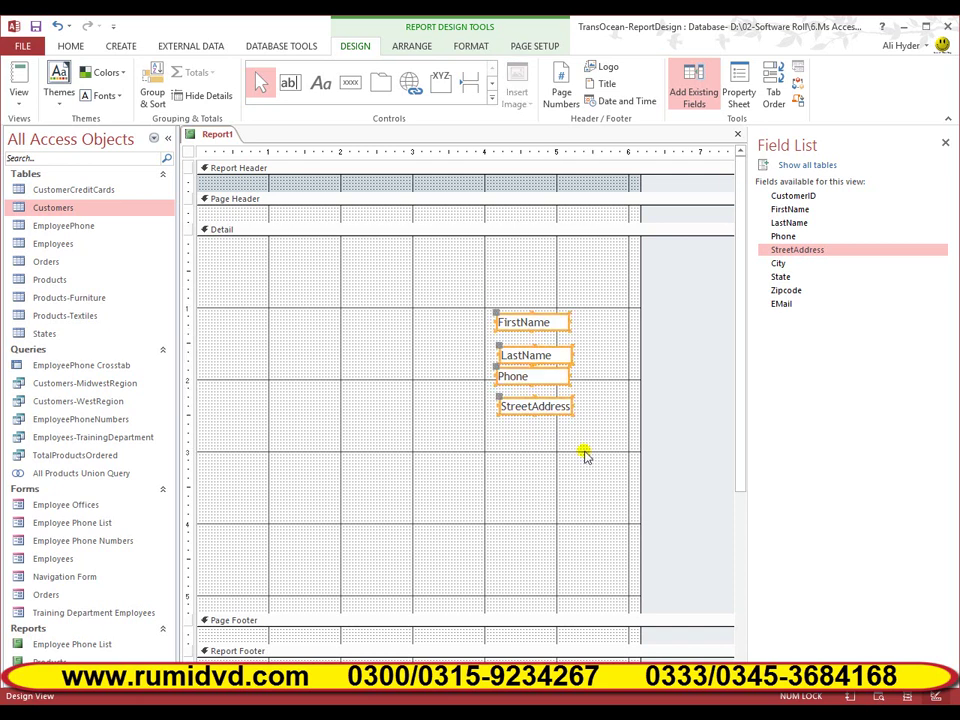
pyautogui.moveTo(551, 349); pyautogui.dragTo(401, 322)
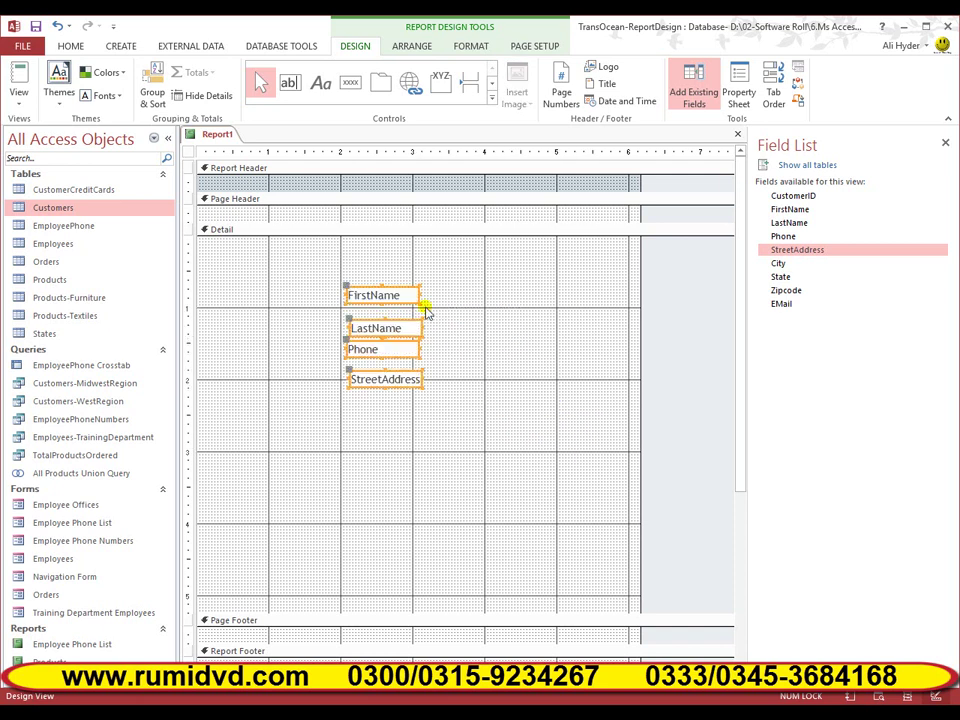
# - Arrange the four text boxes in a tabular layout and move it to the upper-left corner of the Detail section
pyautogui.click(410, 46)
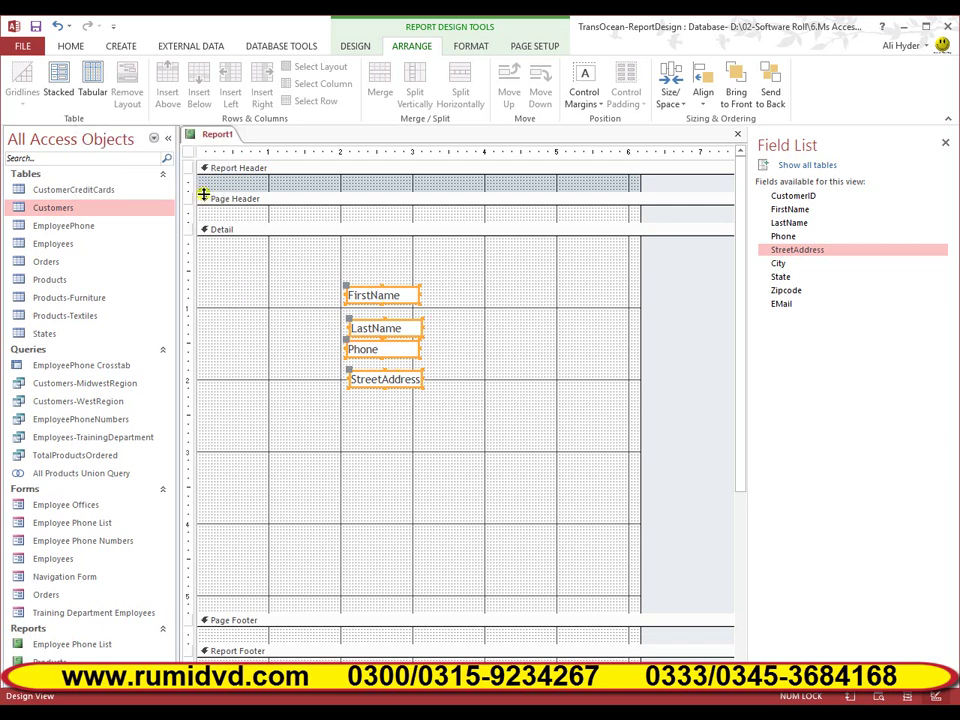
pyautogui.click(93, 97)
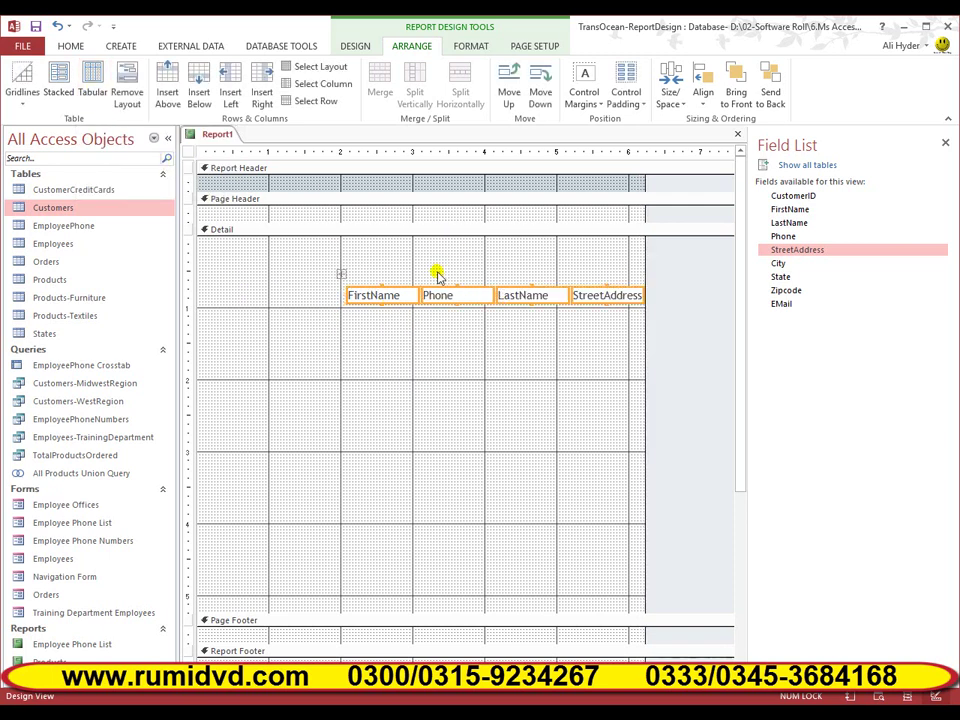
pyautogui.moveTo(345, 276); pyautogui.dragTo(209, 262)
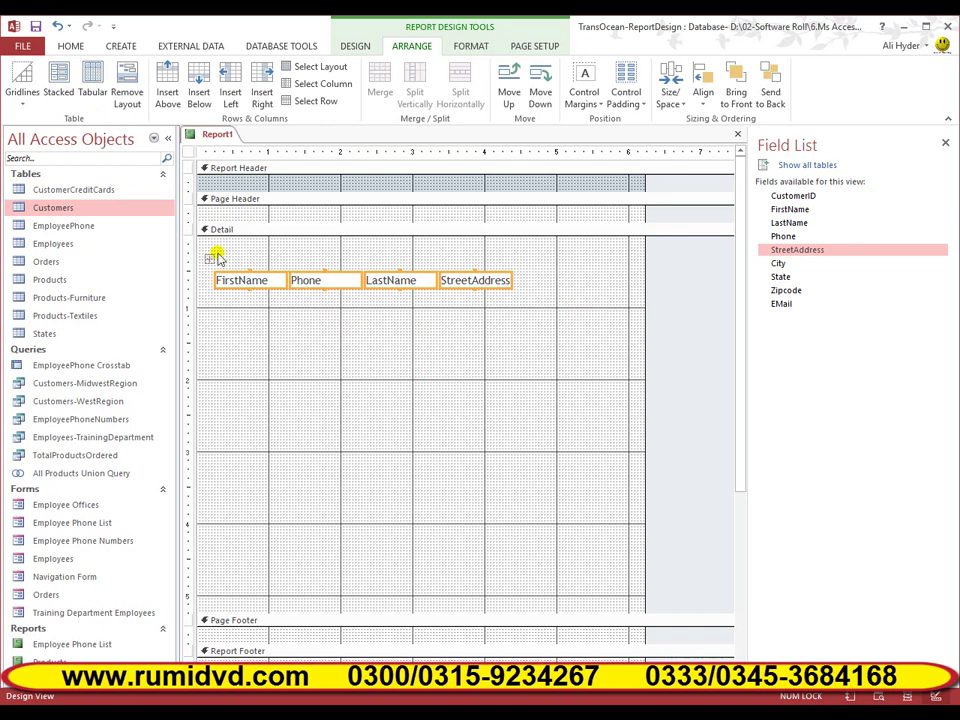
pyautogui.moveTo(210, 259); pyautogui.dragTo(194, 224)
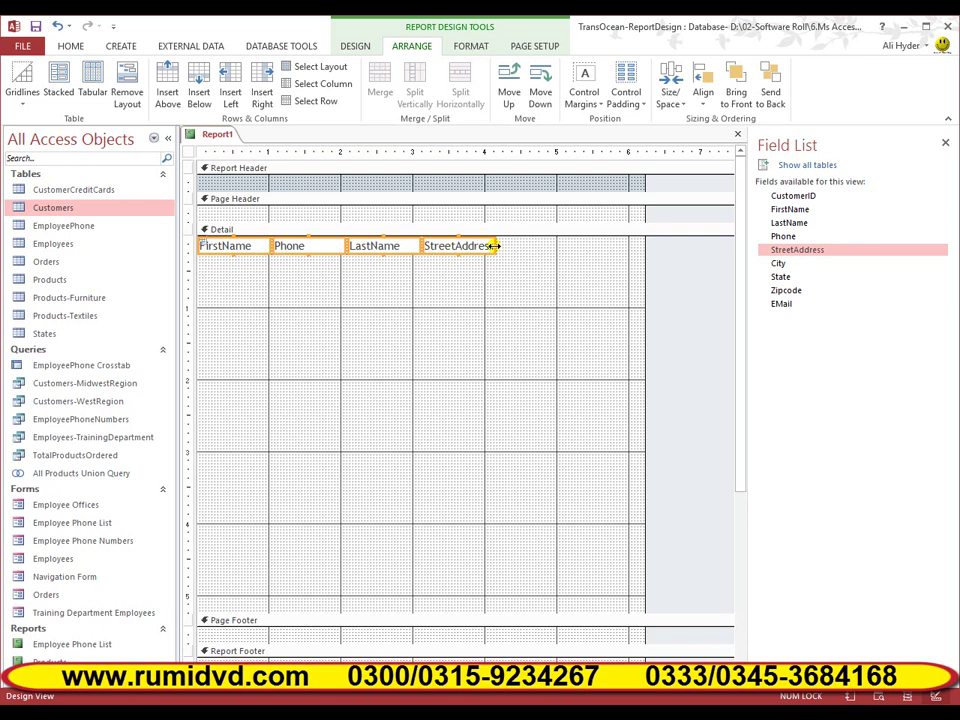
# - Try to widen the StreetAddress column of the tabular layout, undoing each resize
pyautogui.moveTo(494, 245); pyautogui.dragTo(639, 252)
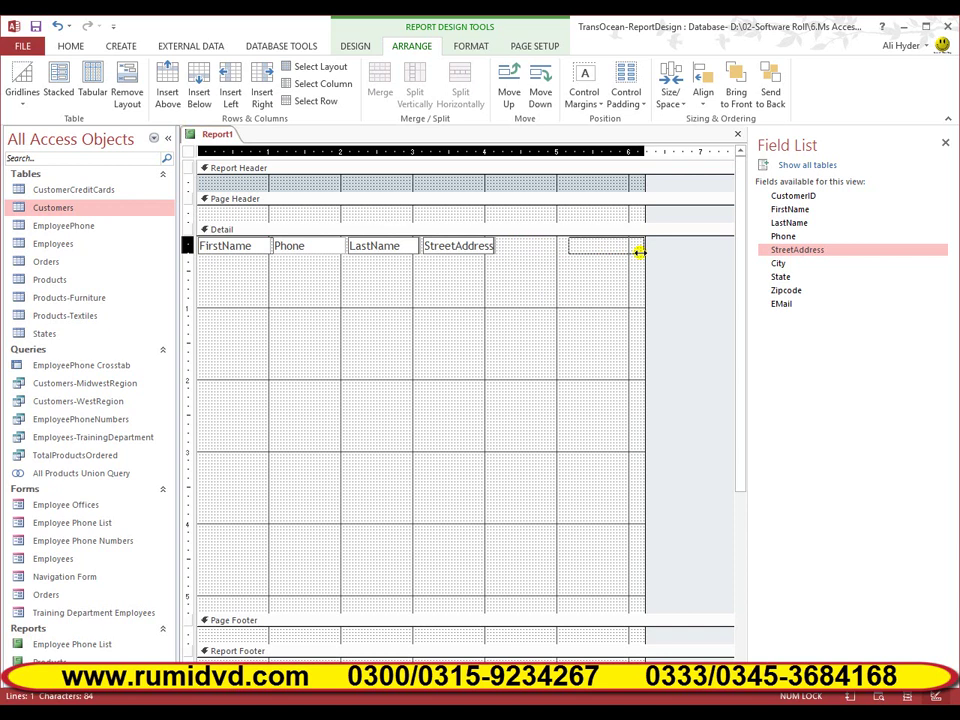
pyautogui.moveTo(639, 252); pyautogui.dragTo(639, 254)
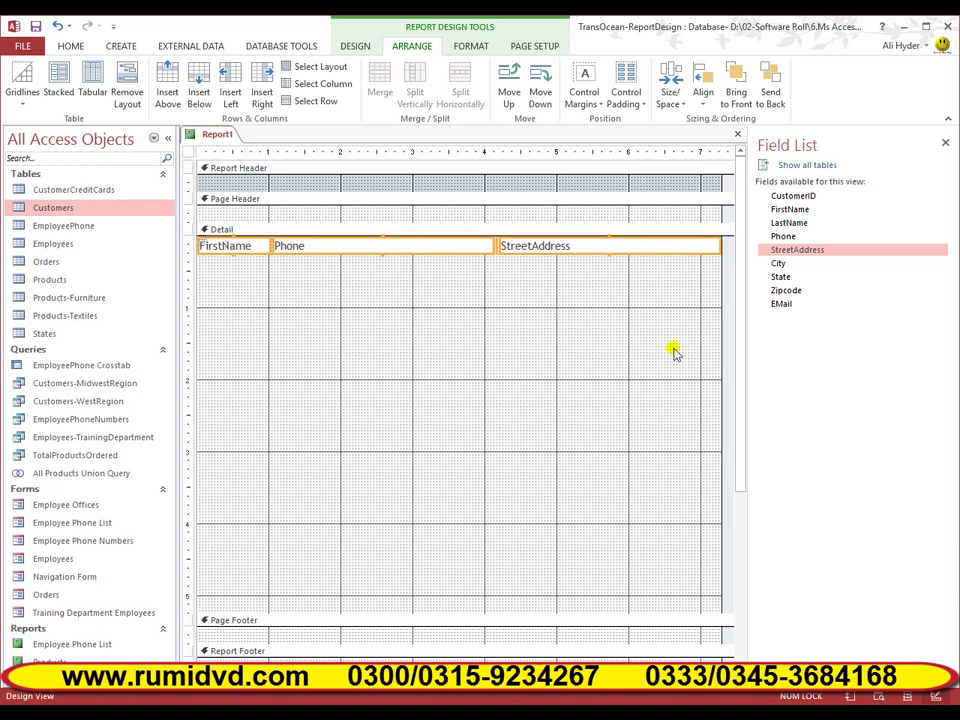
pyautogui.hotkey('ctrl', 'z')
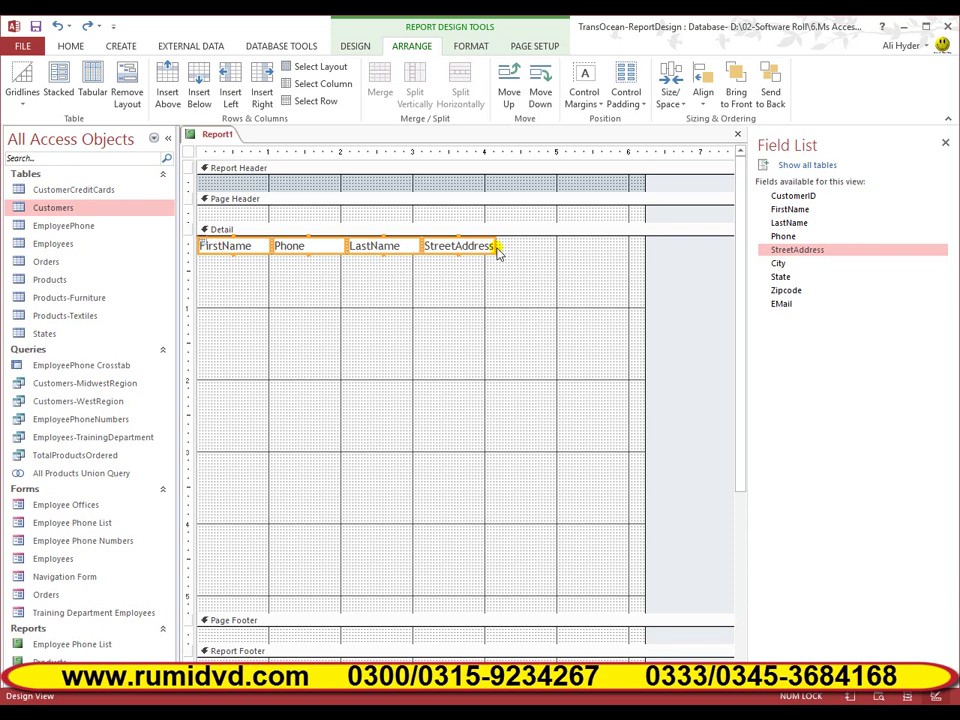
pyautogui.moveTo(493, 246); pyautogui.dragTo(516, 246)
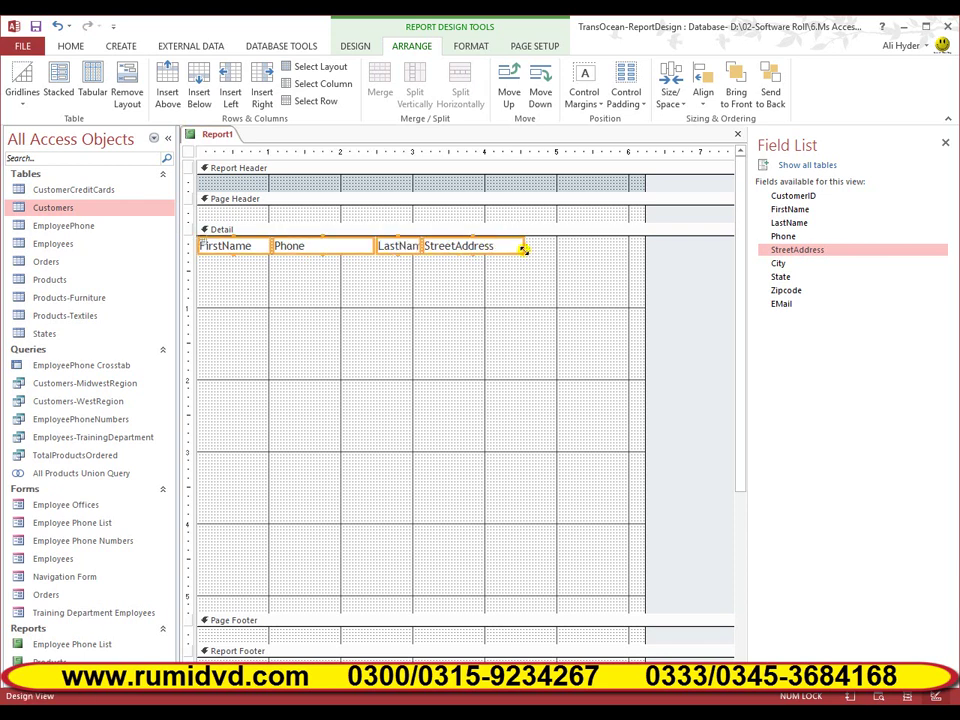
pyautogui.hotkey('ctrl', 'z')
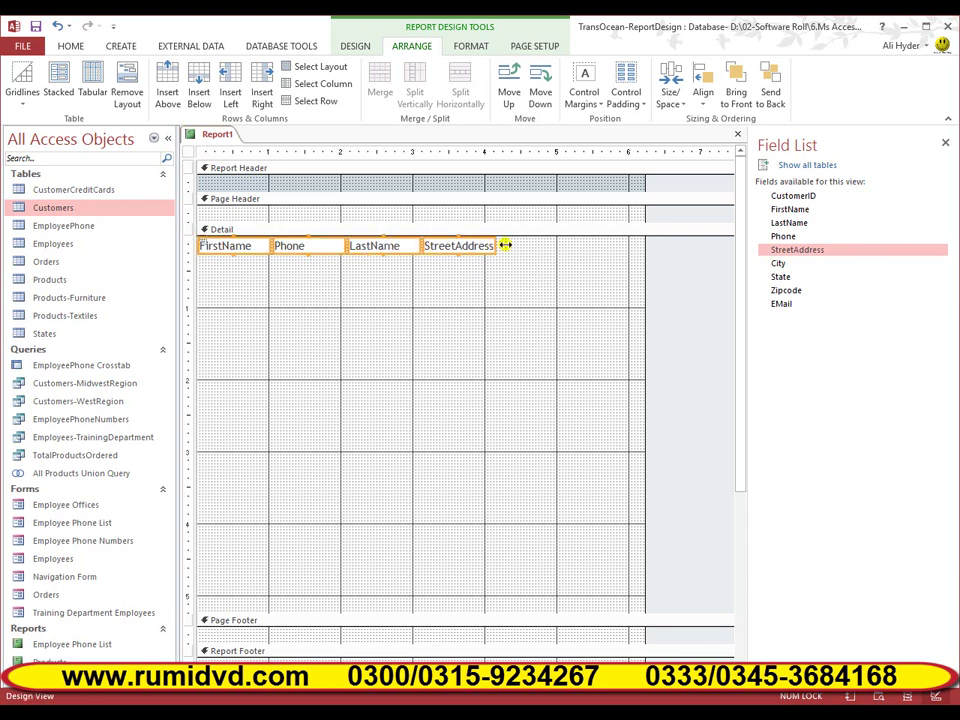
# - Move the tabular layout away from the Detail section's corner and try again to widen the StreetAddress column
pyautogui.moveTo(474, 248); pyautogui.dragTo(505, 261)
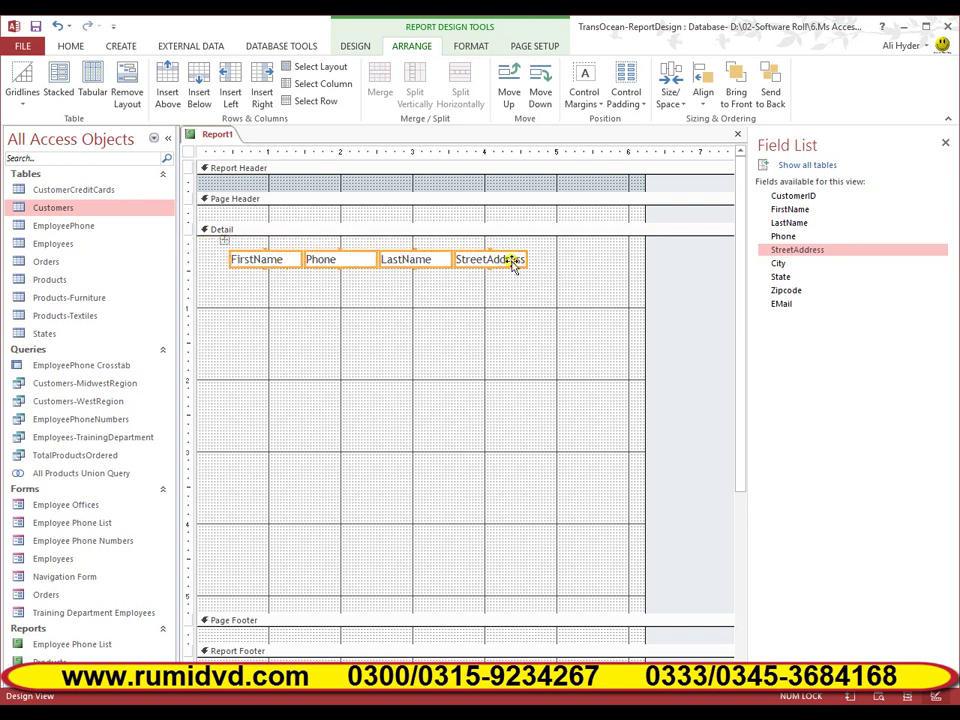
pyautogui.moveTo(553, 313); pyautogui.dragTo(214, 228)
pyautogui.moveTo(526, 259); pyautogui.dragTo(576, 265)
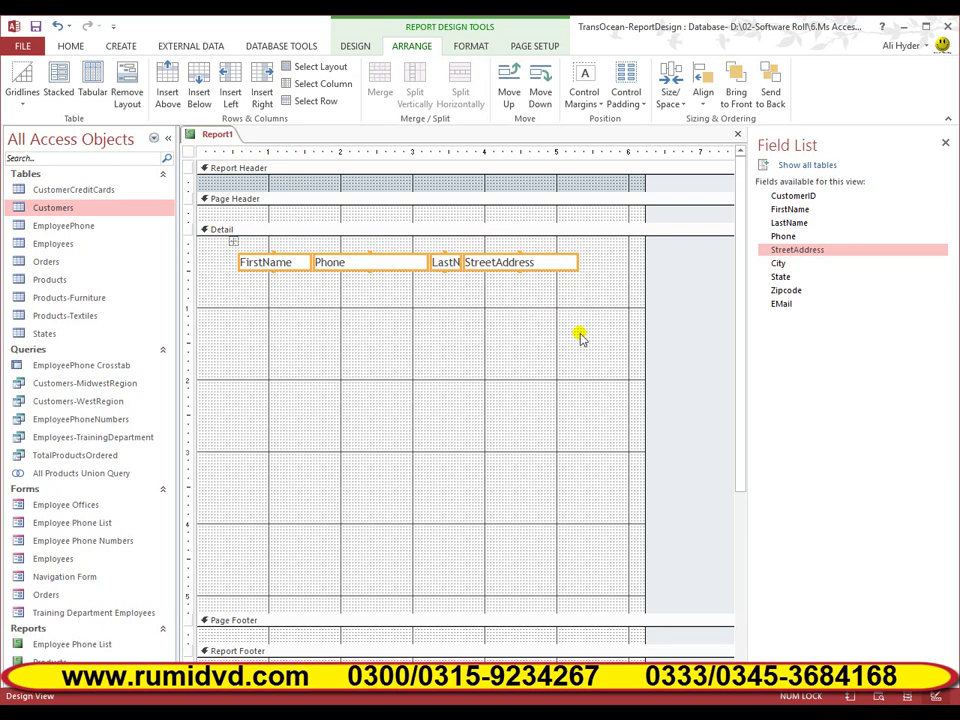
# - Undo the column resizing, the layout moves and the tabular arrangement of the four text boxes
pyautogui.hotkey('ctrl', 'z')
pyautogui.hotkey('ctrl', 'z')
pyautogui.hotkey('ctrl', 'z')
pyautogui.hotkey('ctrl', 'z')
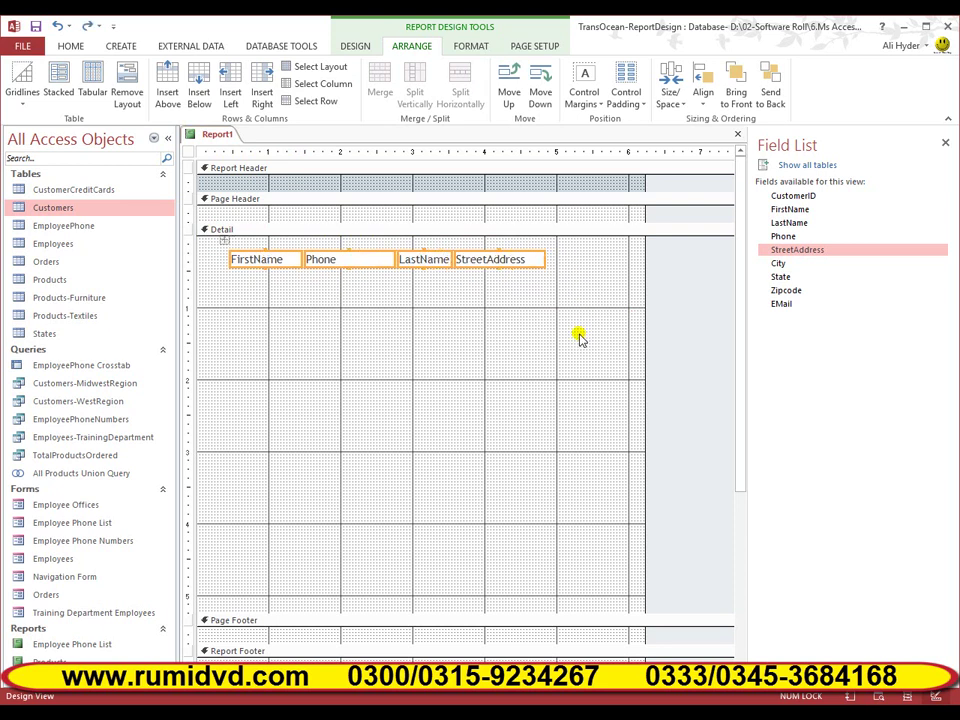
pyautogui.hotkey('ctrl', 'z')
pyautogui.hotkey('ctrl', 'z')
pyautogui.hotkey('ctrl', 'z')
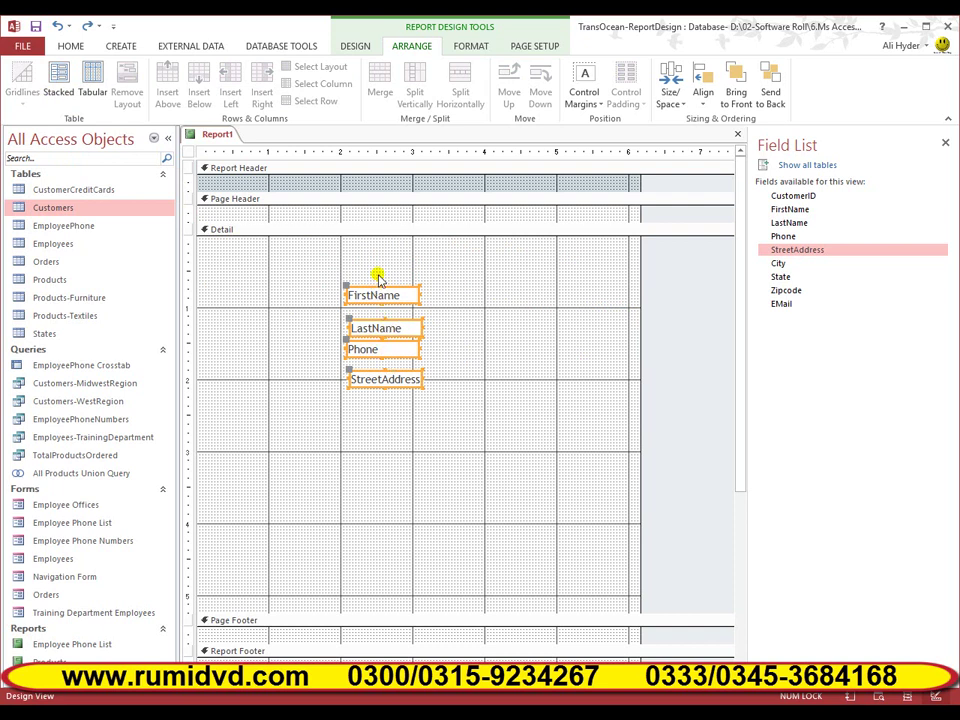
# - Stack and widen the four text boxes to about 1.5 inches, and convert them to a tabular layout in the Detail section's upper-left corner
pyautogui.click(59, 88)
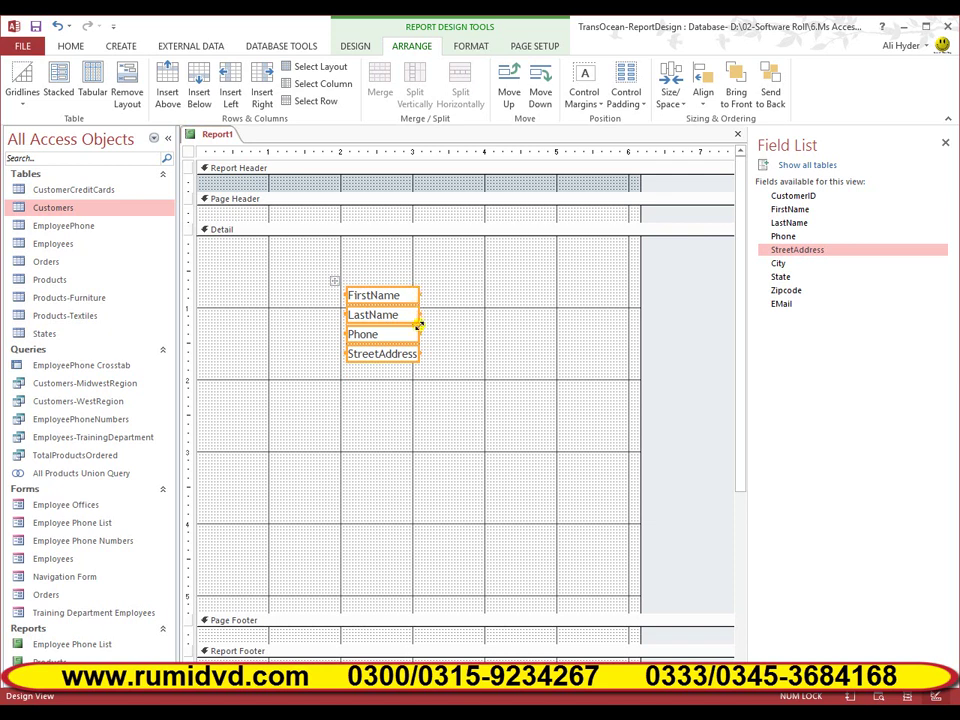
pyautogui.moveTo(420, 314); pyautogui.dragTo(450, 318)
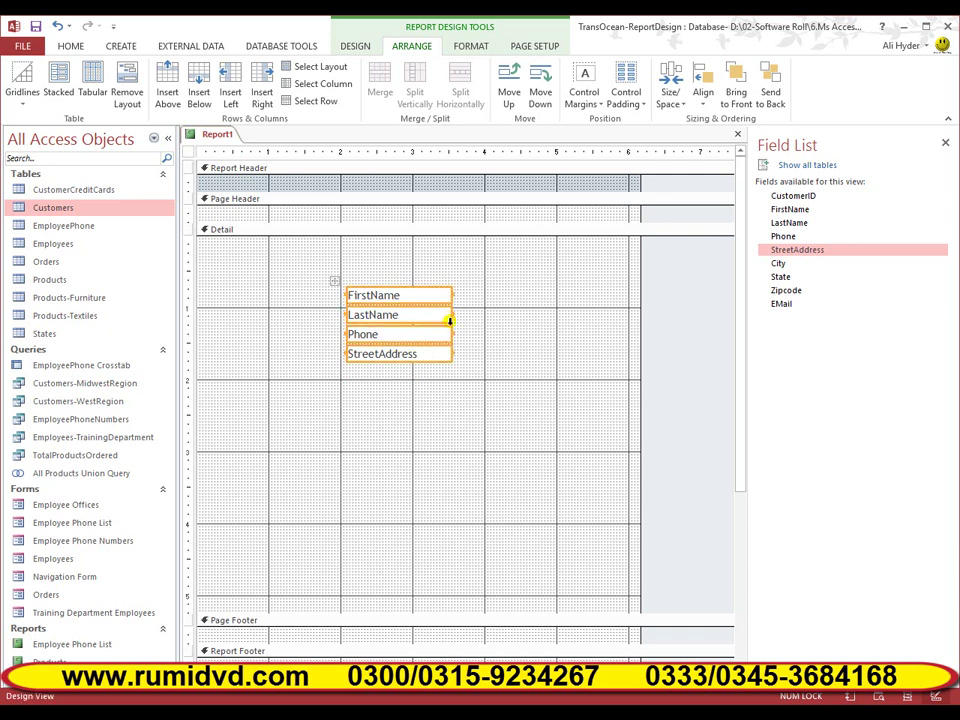
pyautogui.click(95, 97)
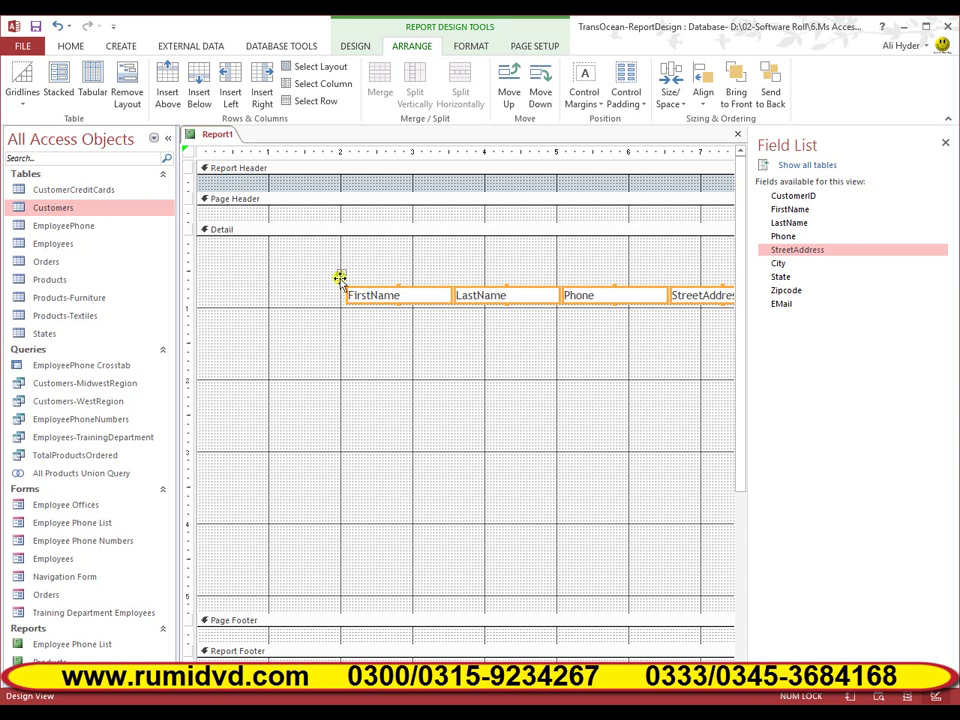
pyautogui.moveTo(340, 275); pyautogui.dragTo(189, 223)
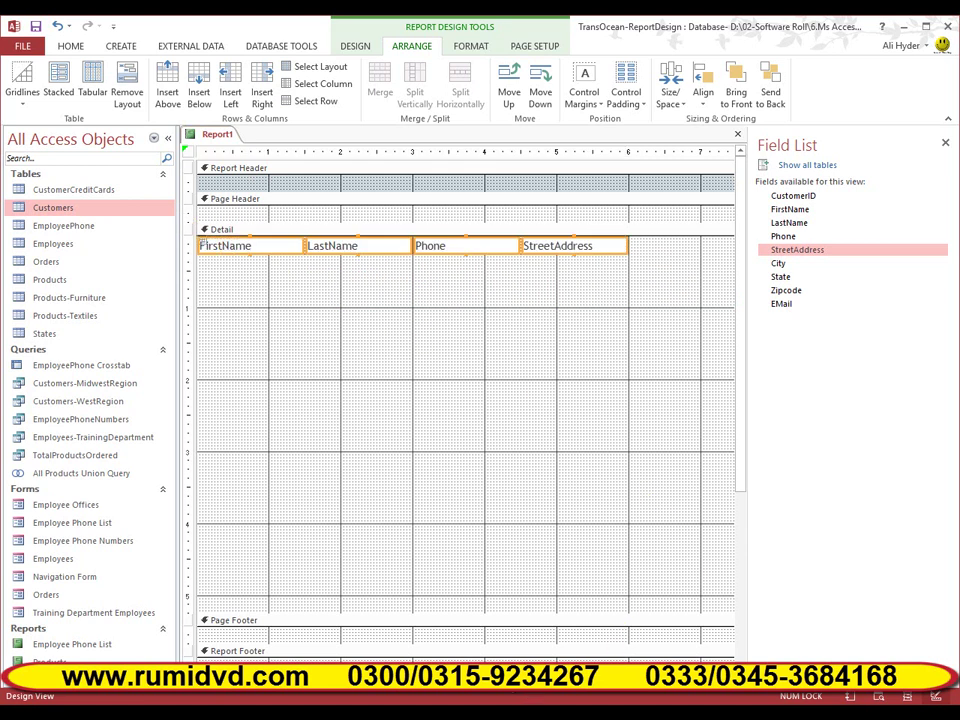
# - Narrow the report to about 6 inches and shrink the Detail section to the height of its text box row
pyautogui.hscroll(2, 632, 388)
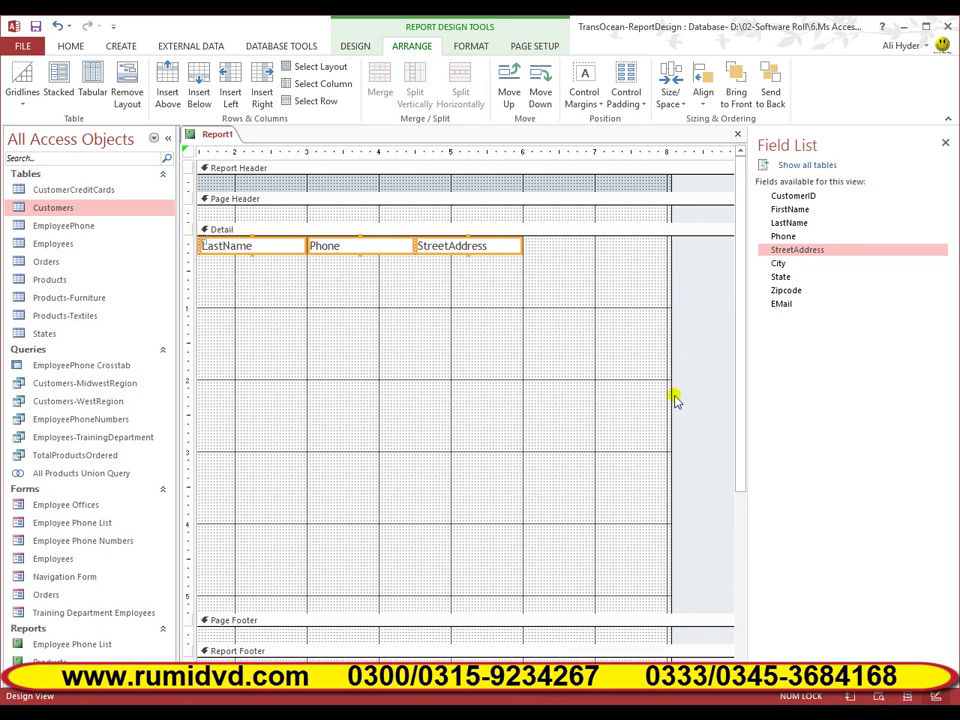
pyautogui.moveTo(670, 250); pyautogui.dragTo(521, 255)
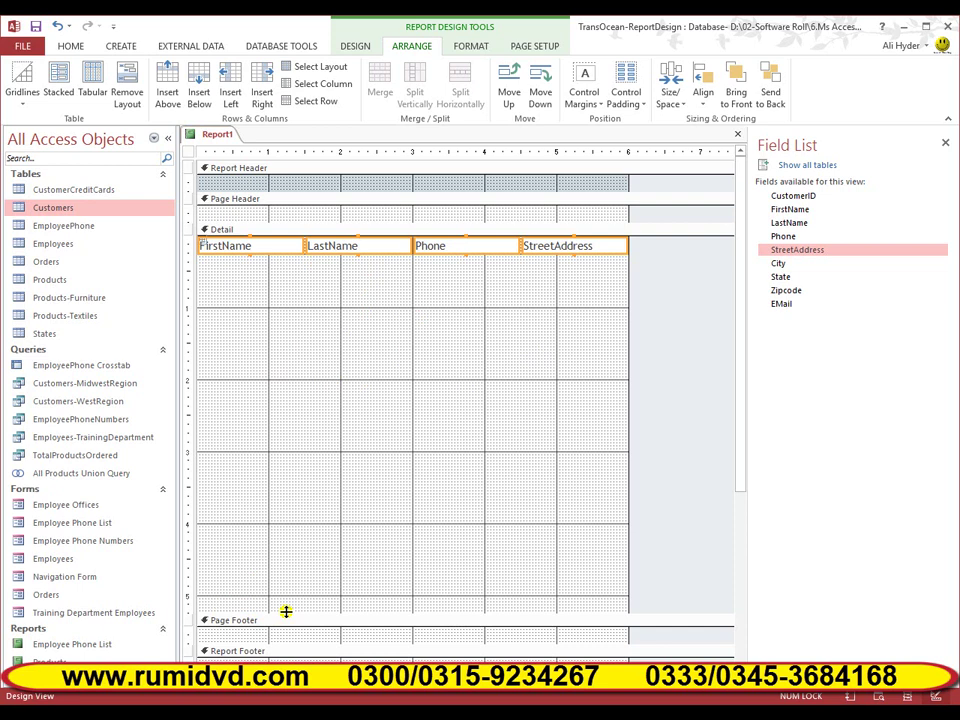
pyautogui.moveTo(286, 611); pyautogui.dragTo(333, 247)
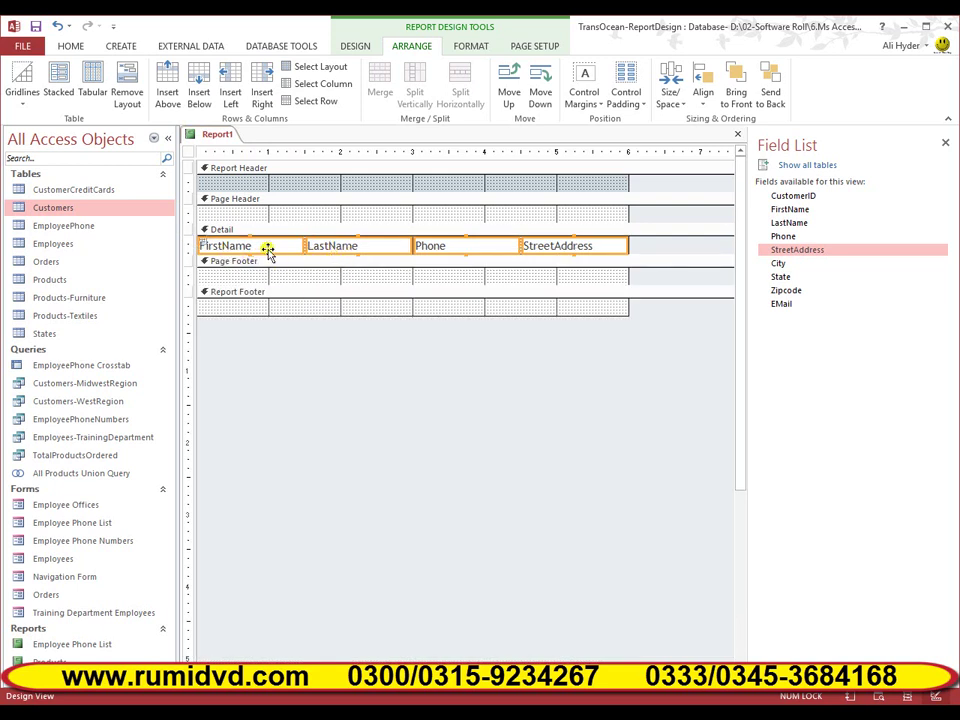
# - Examine the customer records in Report View and return to Design View
pyautogui.click(361, 48)
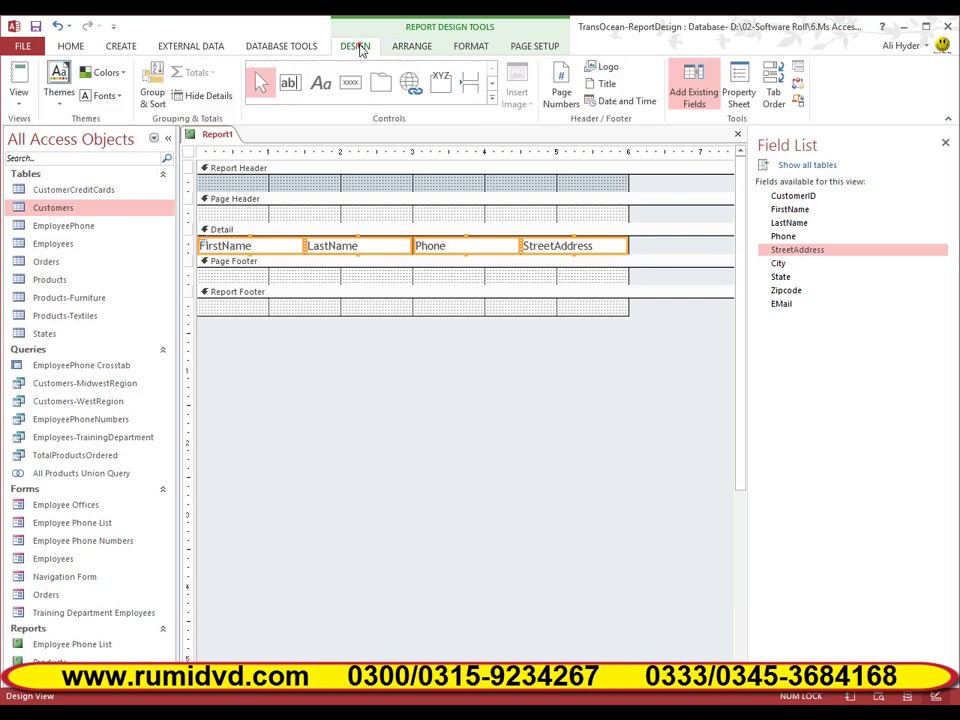
pyautogui.click(17, 102)
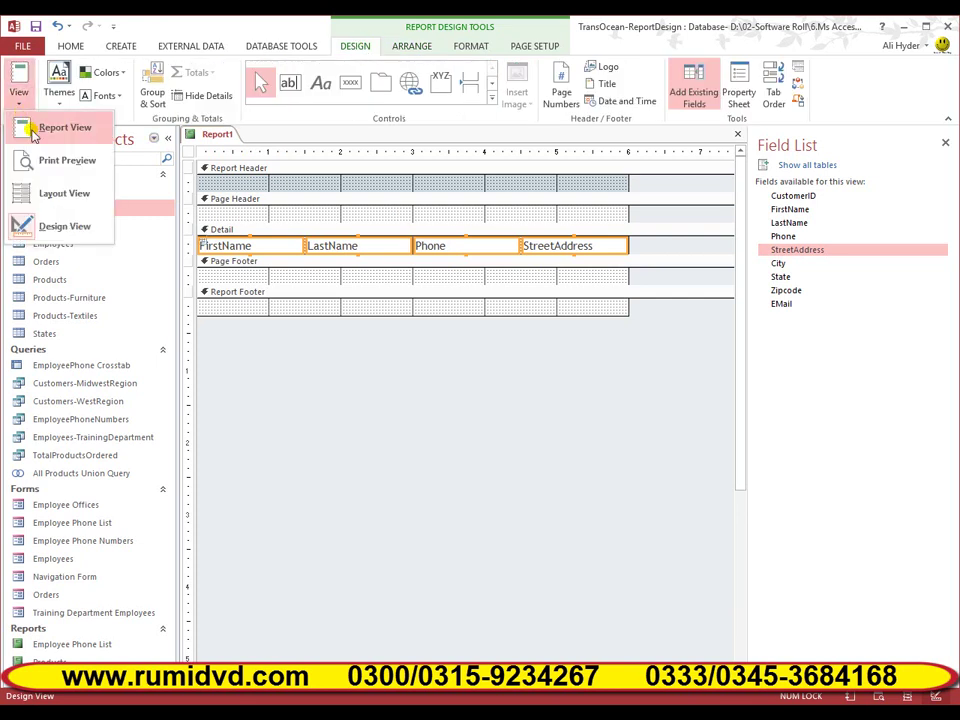
pyautogui.click(40, 129)
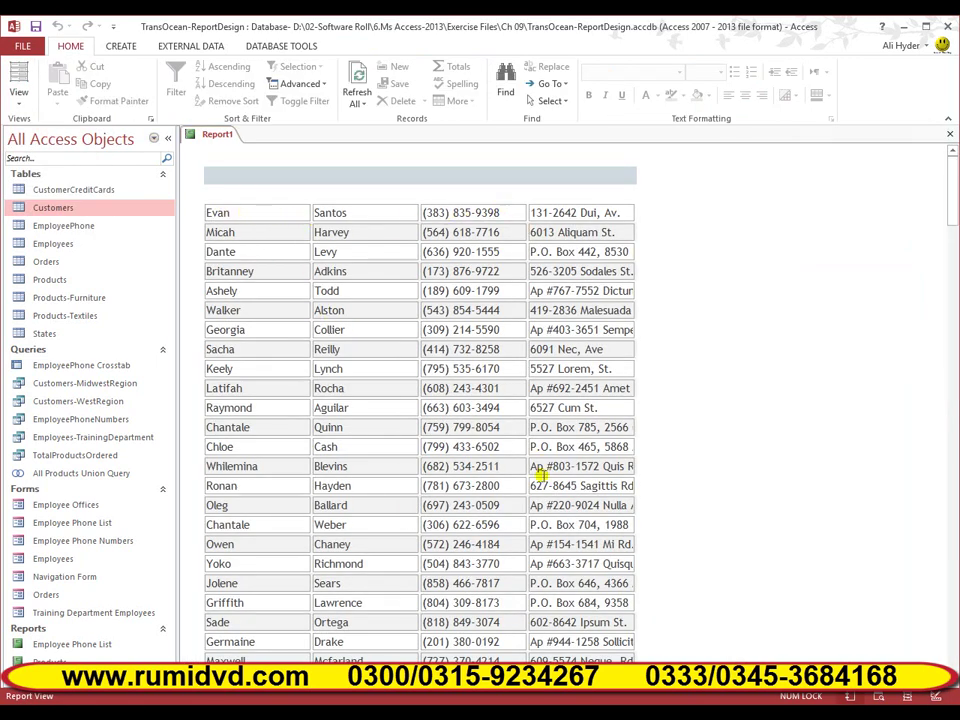
pyautogui.scroll(-3, 514, 540)
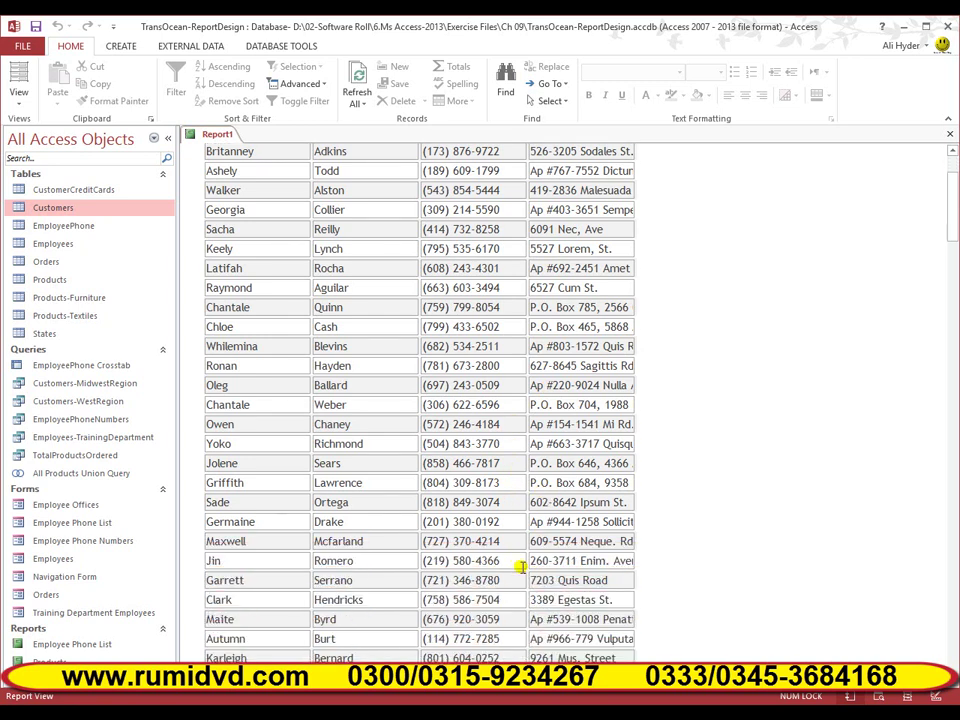
pyautogui.scroll(3, 521, 567)
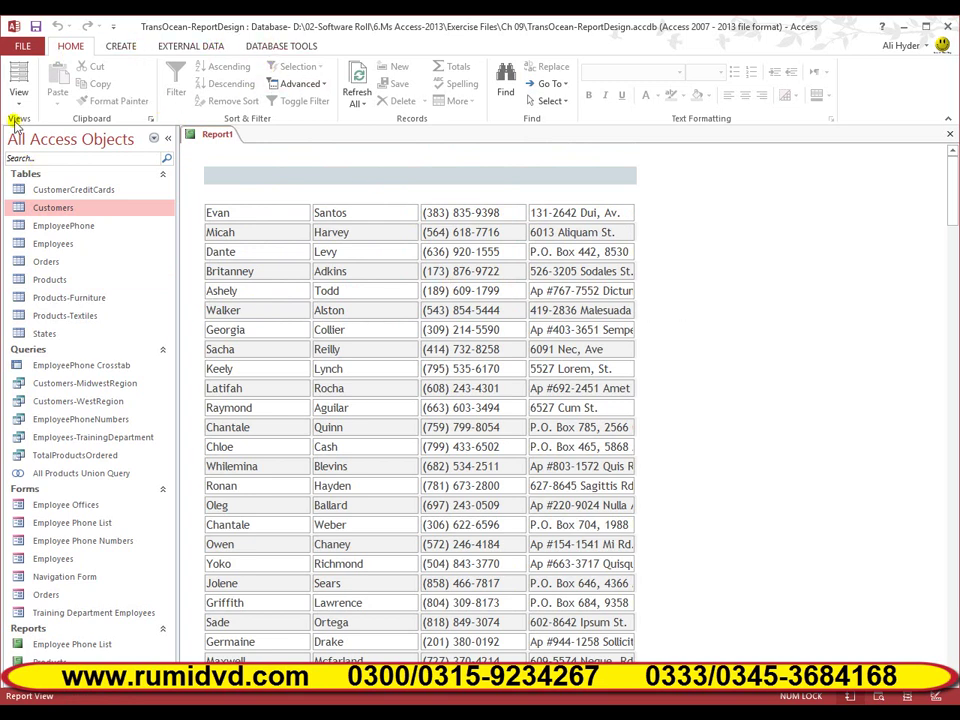
pyautogui.click(17, 86)
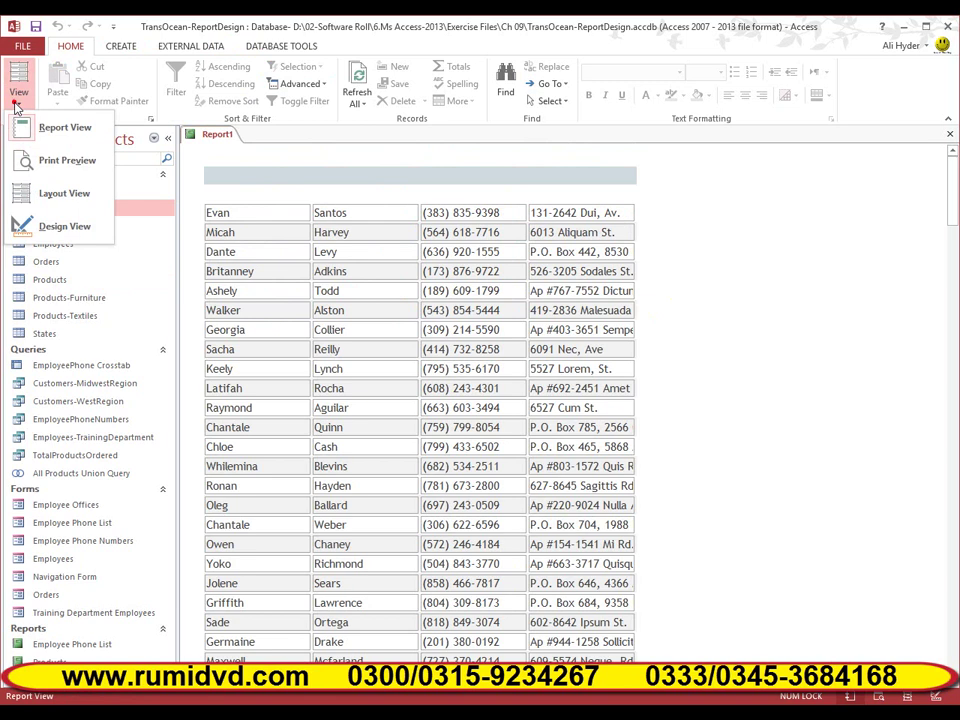
pyautogui.click(36, 230)
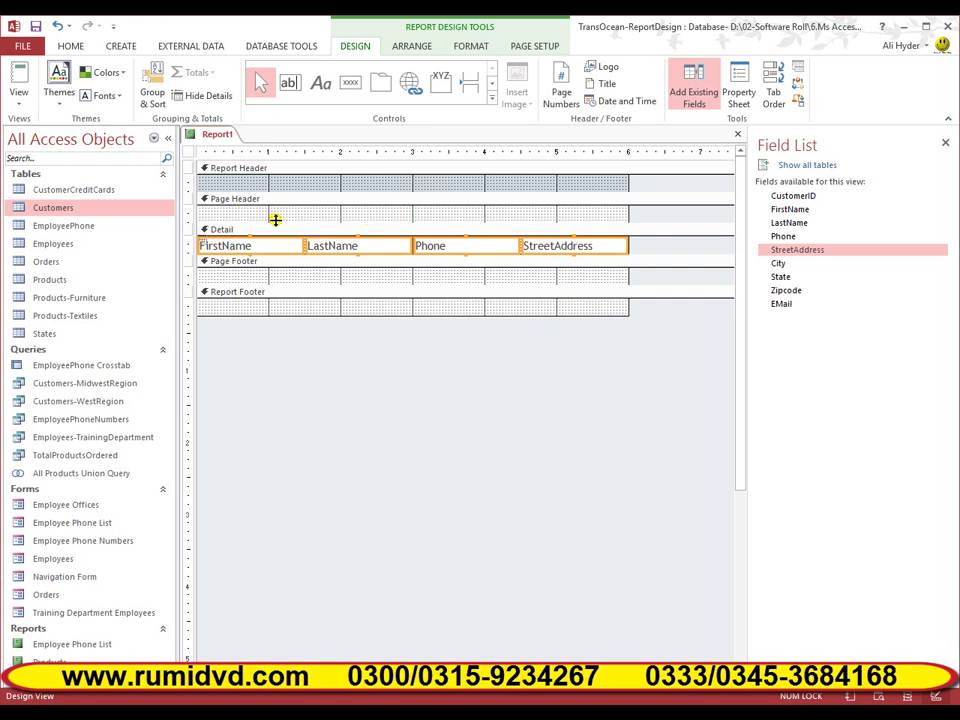
# - Enlarge the Page Header to about 3 inches high and add two side-by-side labels reading First Name and Last Name
pyautogui.moveTo(279, 244); pyautogui.dragTo(285, 420)
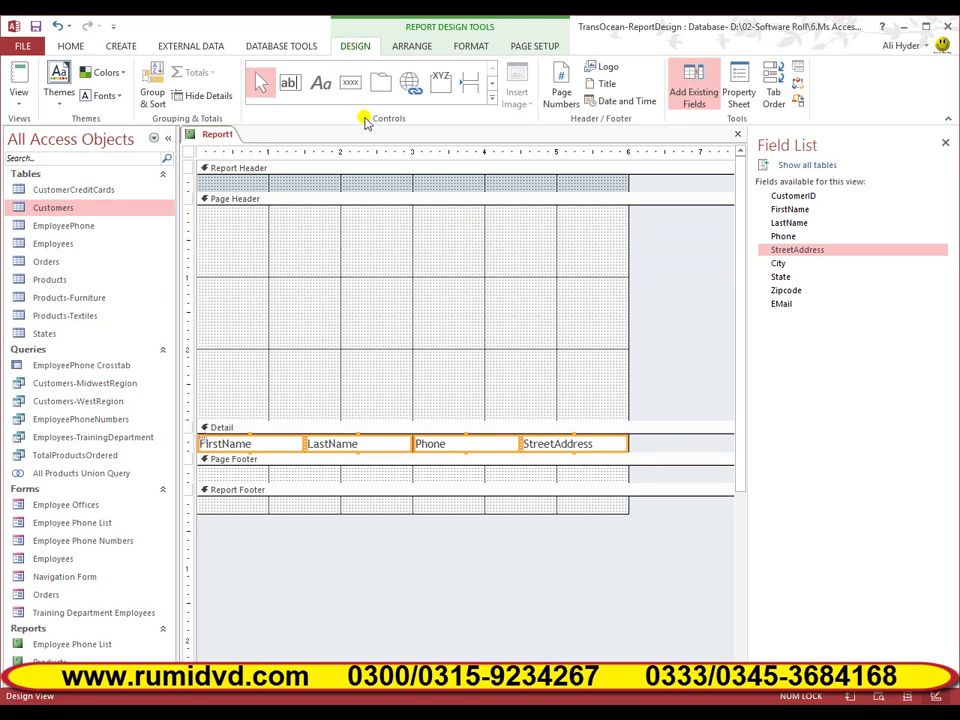
pyautogui.click(321, 94)
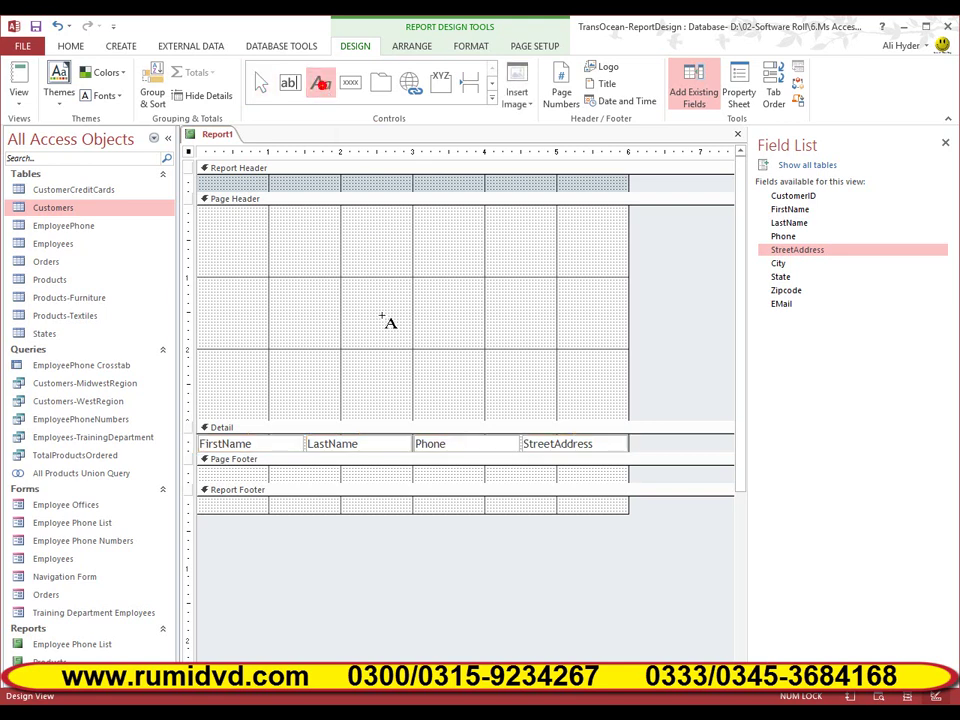
pyautogui.moveTo(211, 241); pyautogui.dragTo(325, 263)
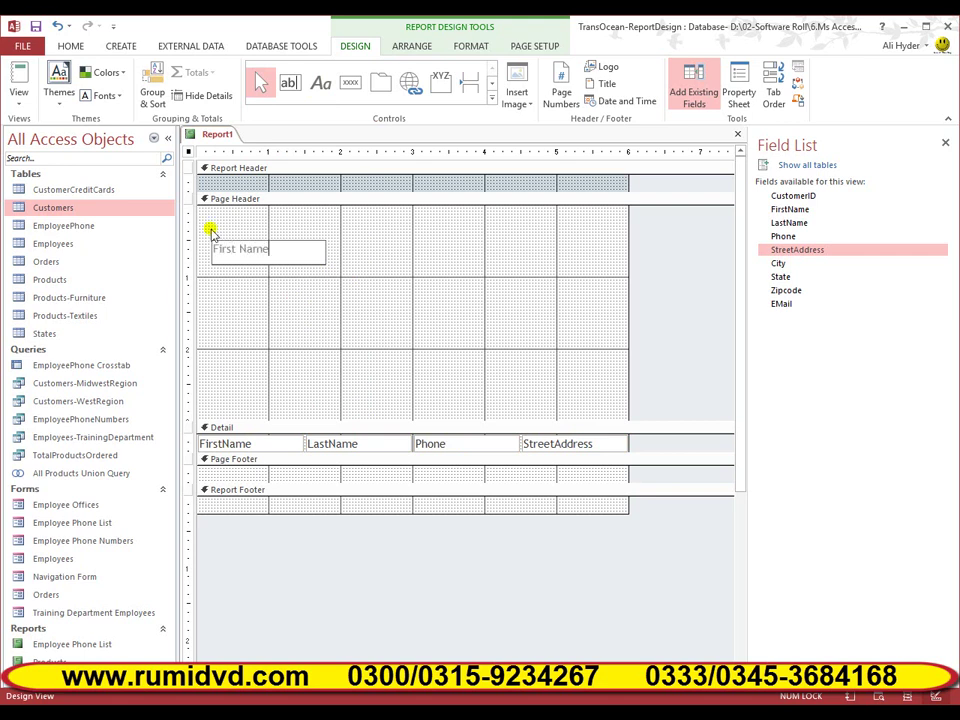
pyautogui.click(320, 83)
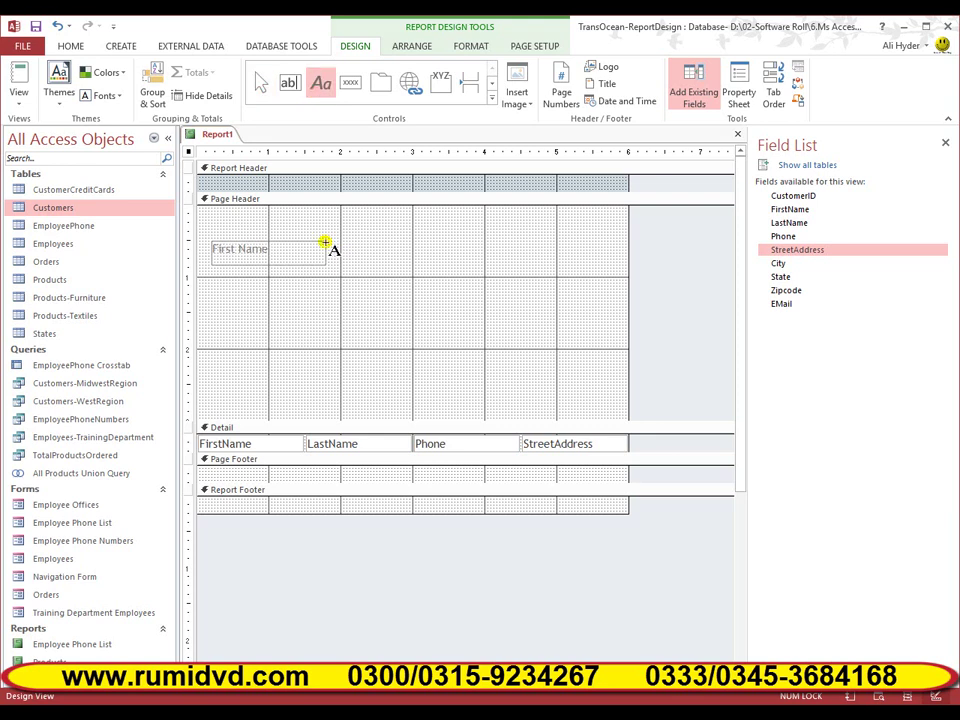
pyautogui.moveTo(327, 240); pyautogui.dragTo(463, 274)
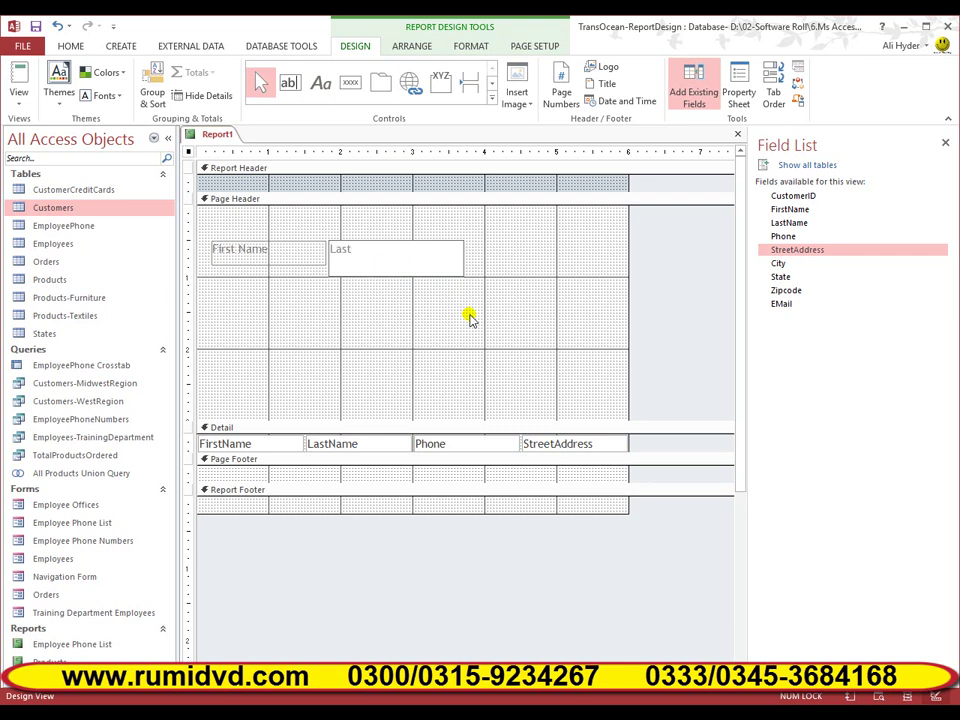
# - Add two labels reading Contact Number and Street Address below the name labels in the Page Header
pyautogui.click(321, 83)
pyautogui.moveTo(304, 307); pyautogui.dragTo(454, 345)
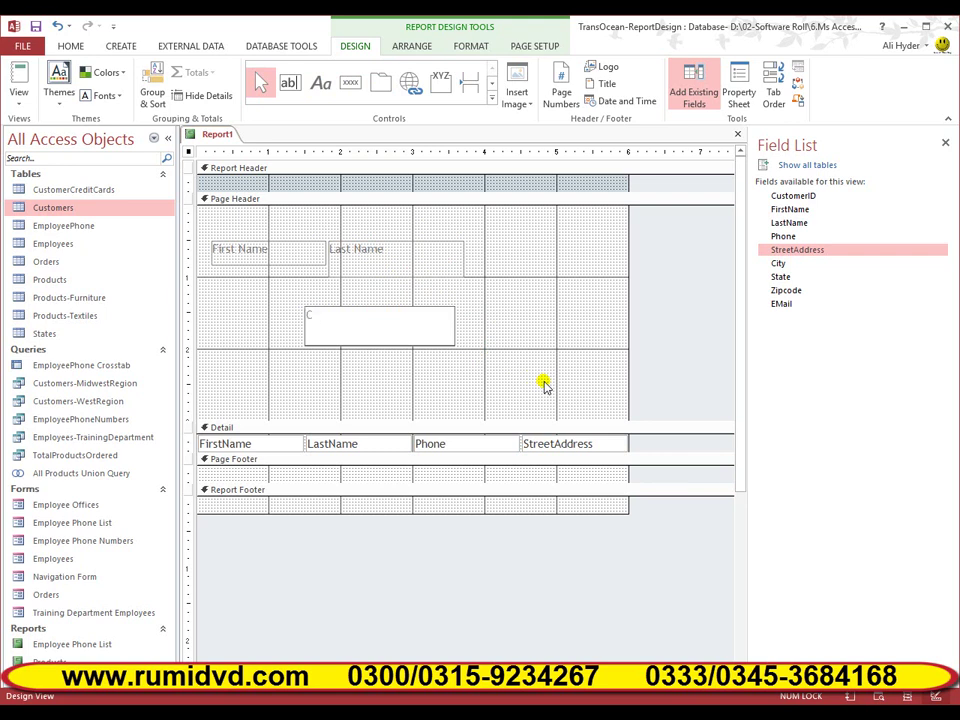
pyautogui.press('BackSpace')
pyautogui.click(320, 83)
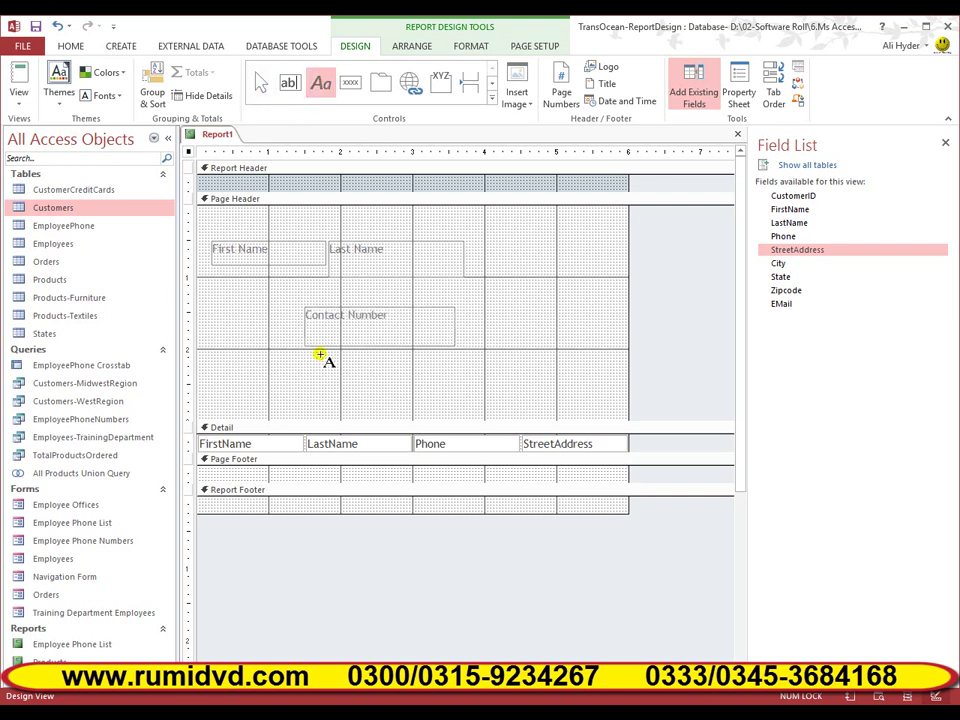
pyautogui.moveTo(305, 364); pyautogui.dragTo(472, 393)
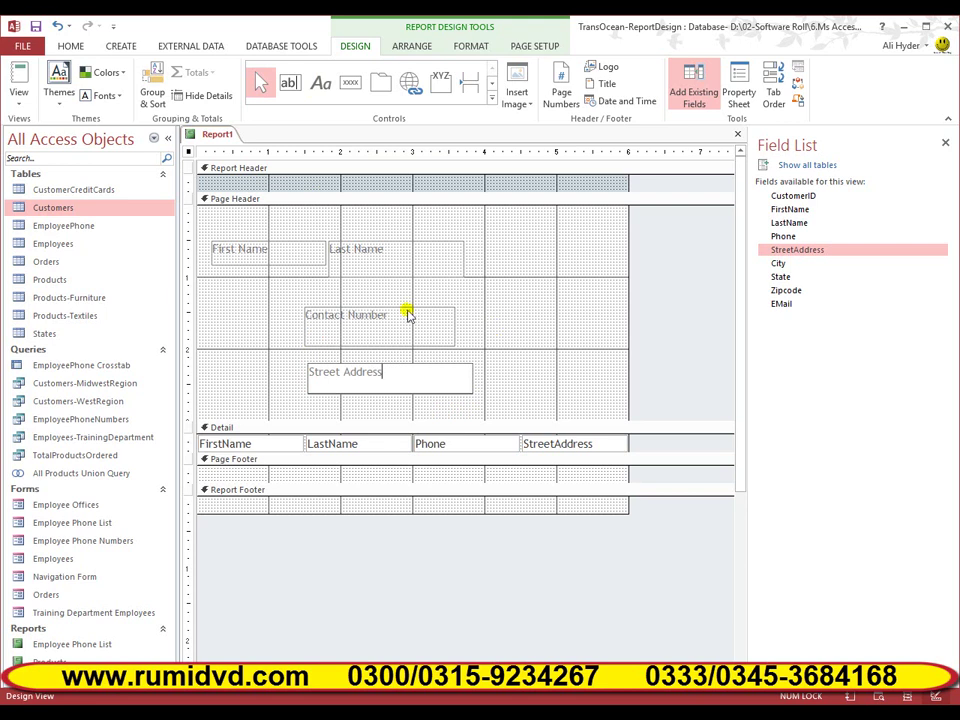
# - Arrange the four Page Header labels in a stacked layout and convert it to a tabular layout
pyautogui.moveTo(206, 217); pyautogui.dragTo(498, 410)
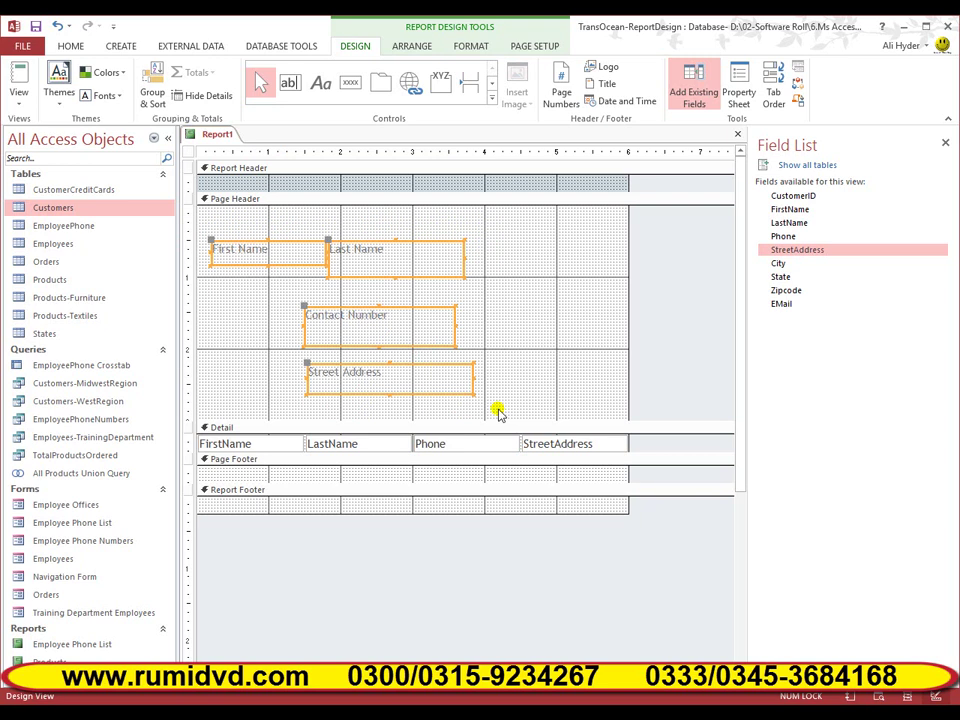
pyautogui.click(405, 48)
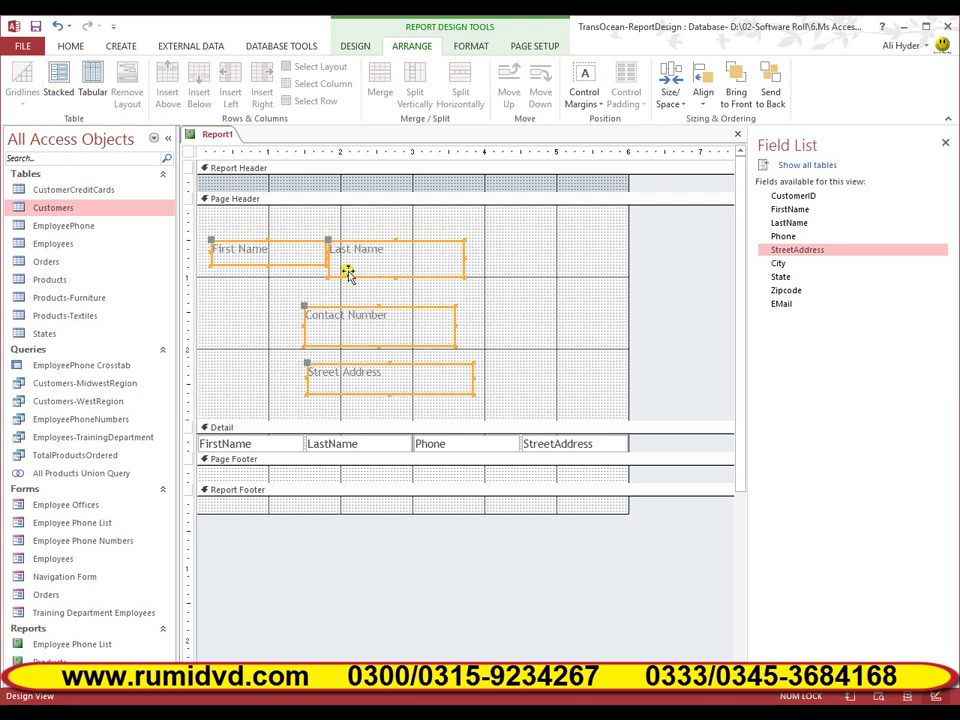
pyautogui.click(48, 97)
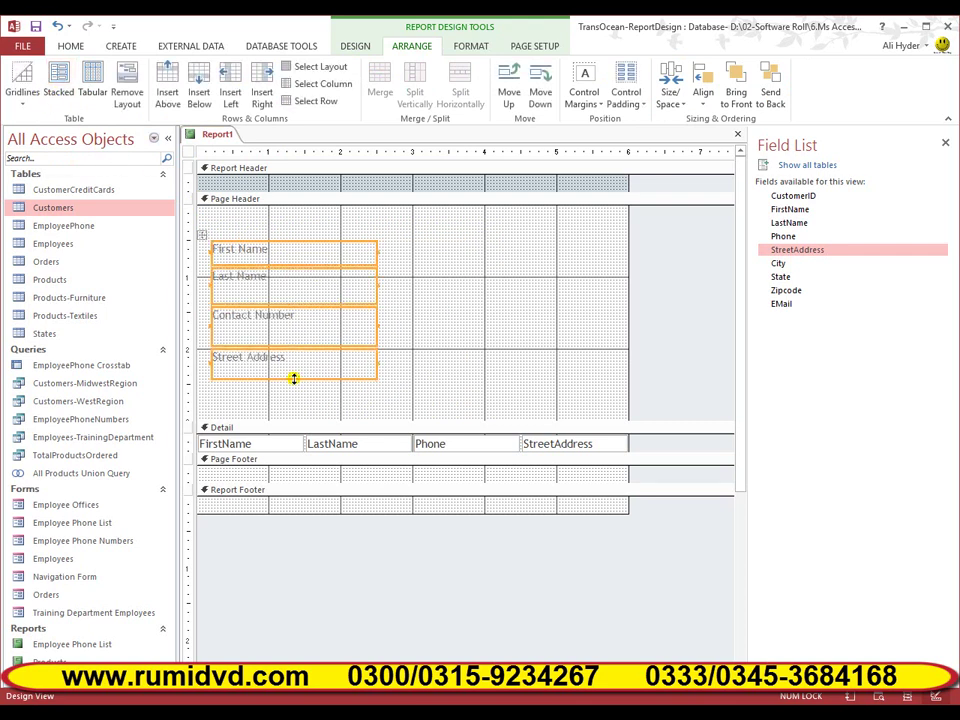
pyautogui.moveTo(293, 378); pyautogui.dragTo(297, 372)
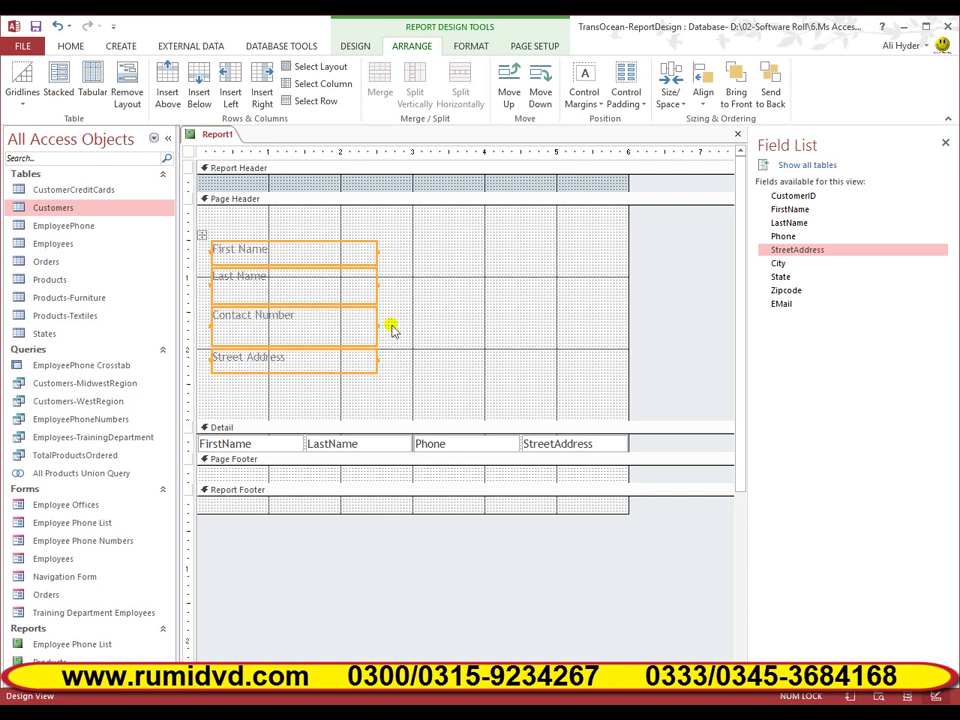
pyautogui.click(90, 88)
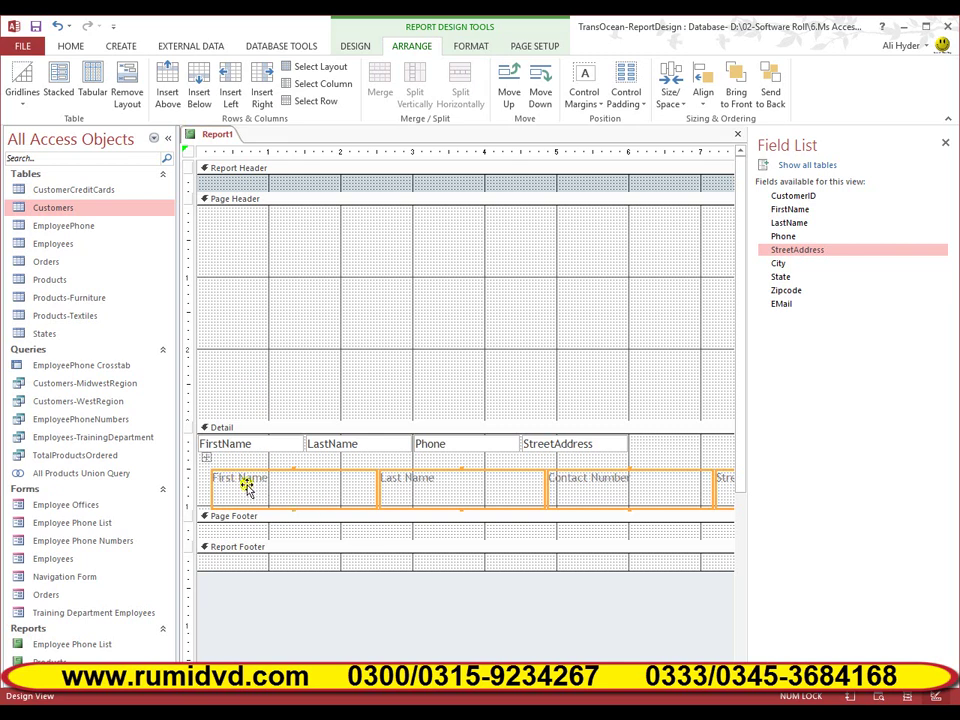
# - Move the tabular label layout from the Detail section back into the Page Header and close the Field List
pyautogui.click(205, 457)
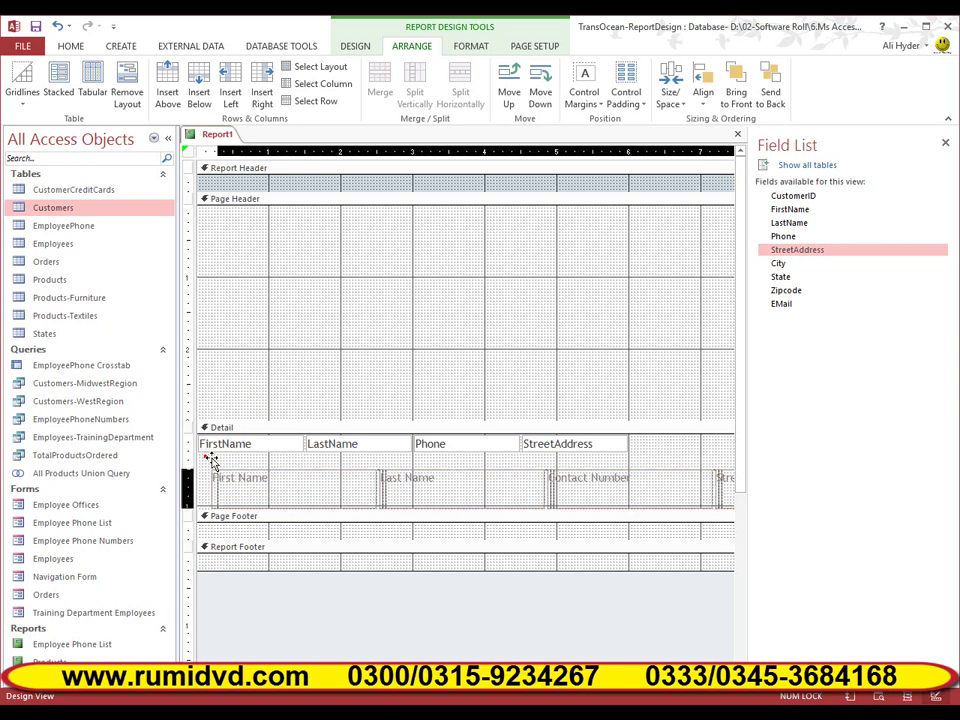
pyautogui.moveTo(210, 457); pyautogui.dragTo(230, 295)
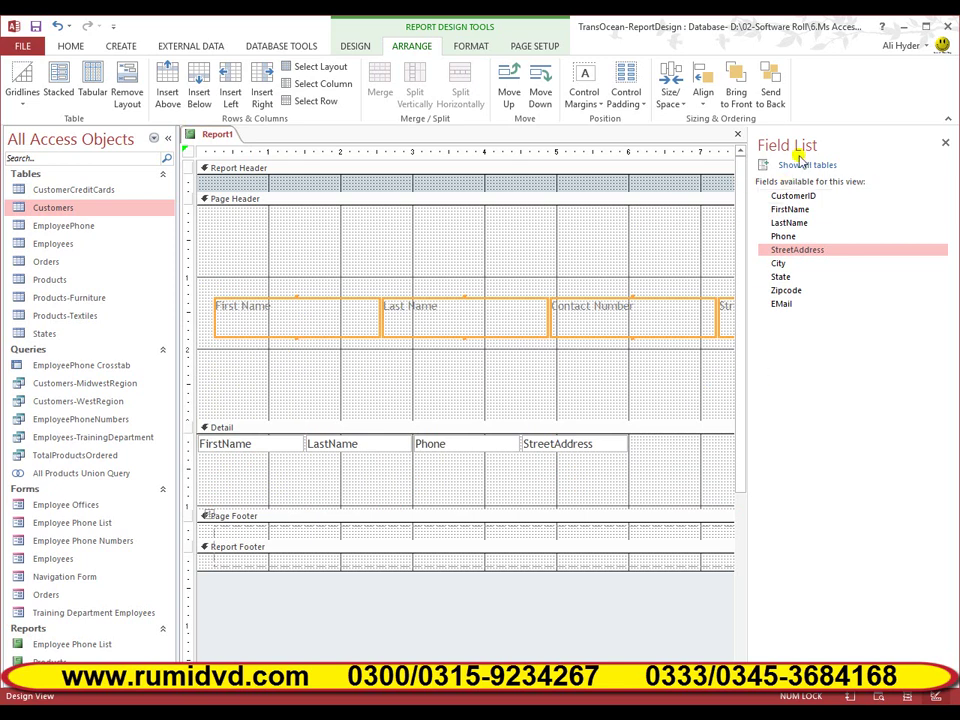
pyautogui.click(946, 143)
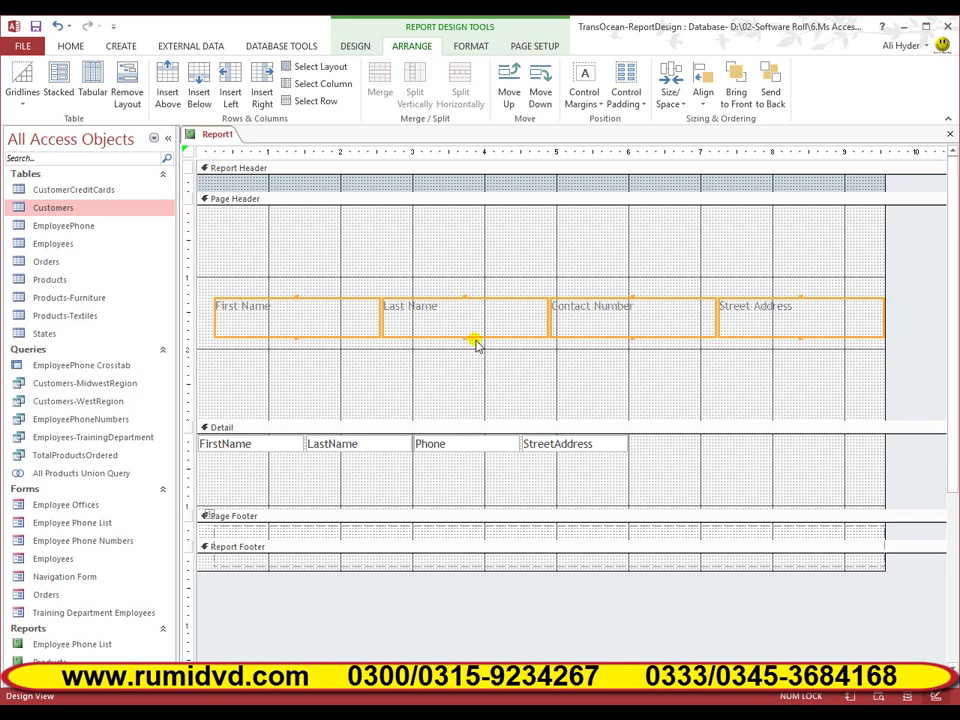
# - Reduce the height of the header labels, slightly narrow Street Address, and place their layout in the Page Header's upper-left corner
pyautogui.moveTo(462, 336); pyautogui.dragTo(461, 318)
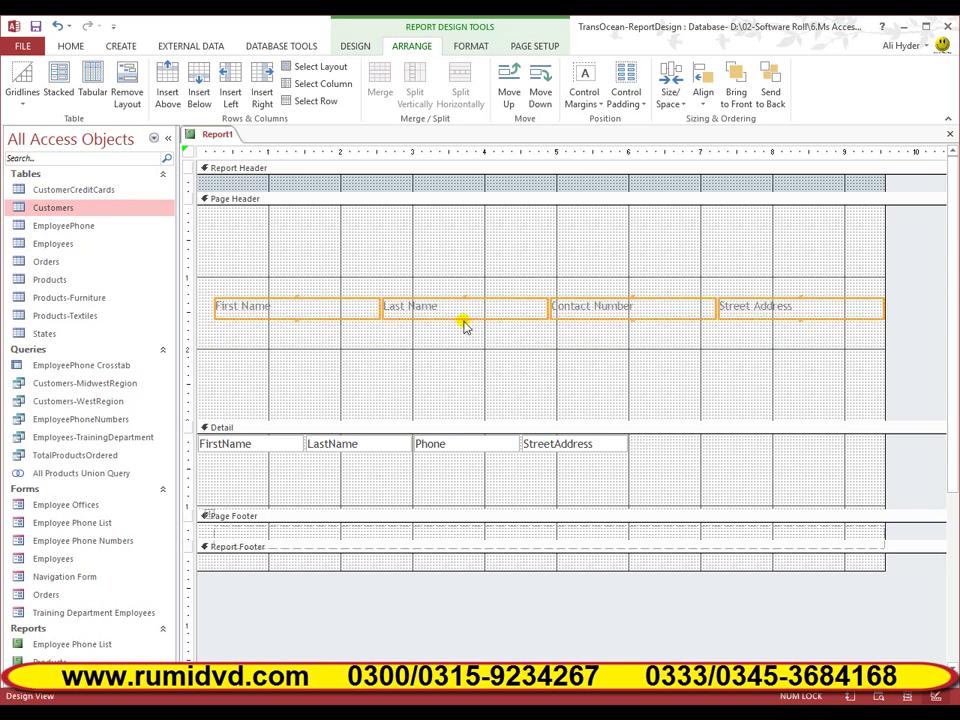
pyautogui.moveTo(465, 316); pyautogui.dragTo(478, 204)
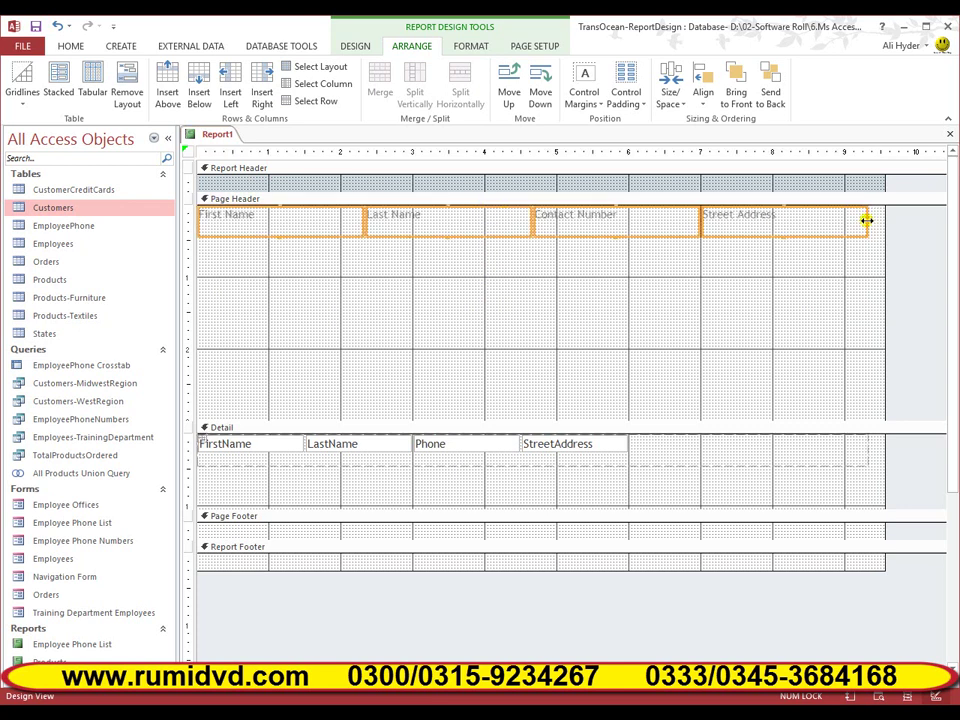
pyautogui.moveTo(866, 220); pyautogui.dragTo(862, 220)
# - Shrink the Page Header and Detail sections to fit their single rows and close the Property Sheet
pyautogui.moveTo(409, 418); pyautogui.dragTo(409, 230)
pyautogui.doubleClick(409, 228)
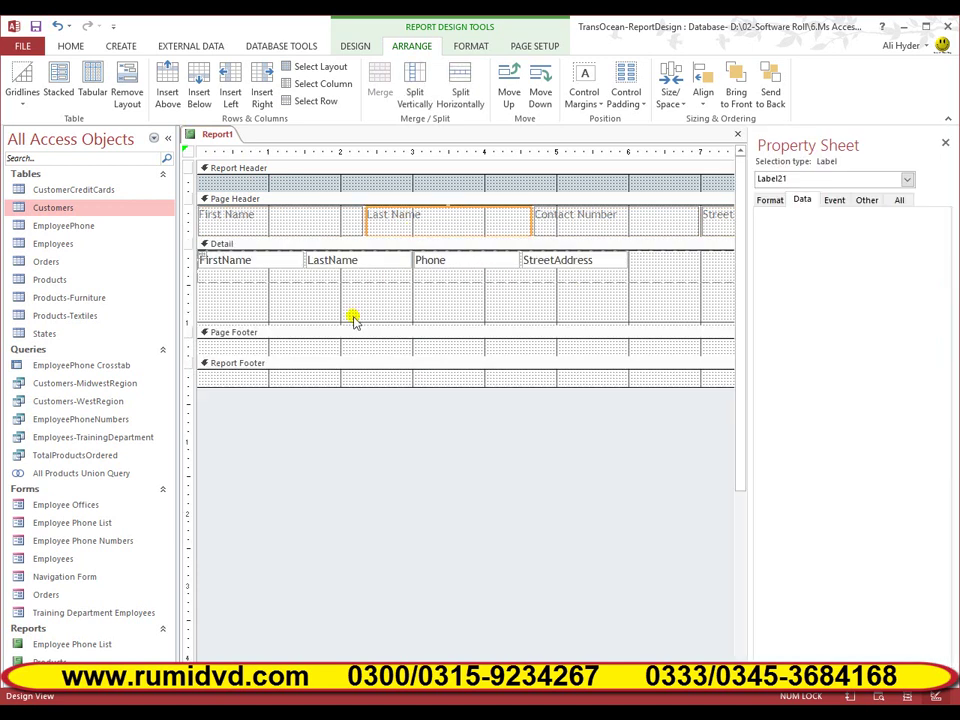
pyautogui.moveTo(346, 323); pyautogui.dragTo(350, 268)
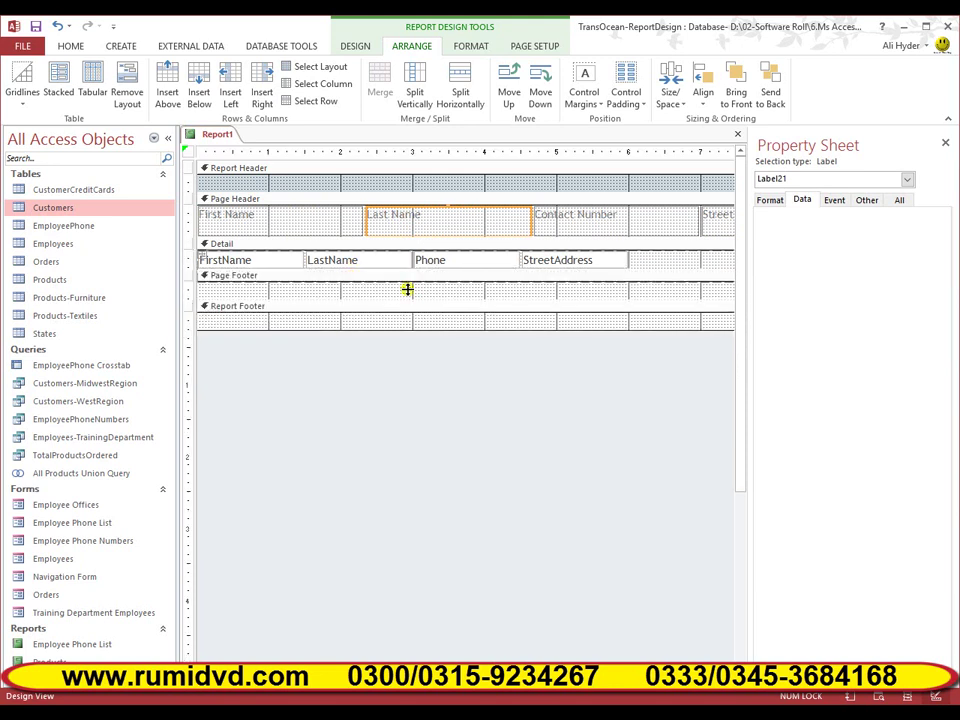
pyautogui.click(946, 144)
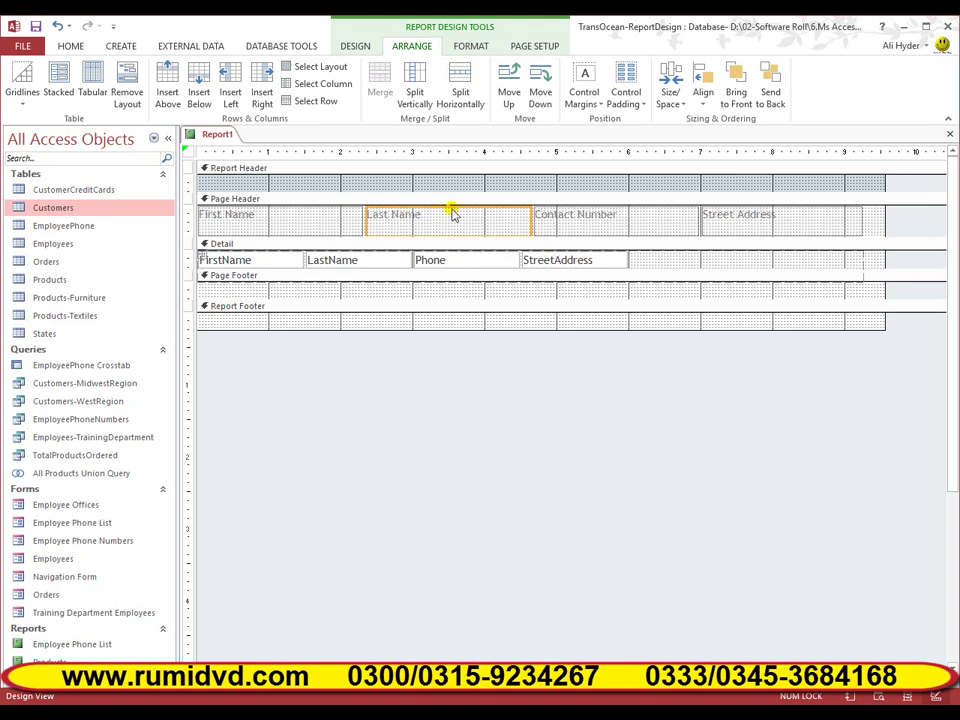
# - Check the report in Report View and return to Design View
pyautogui.click(360, 44)
pyautogui.click(18, 98)
pyautogui.click(43, 137)
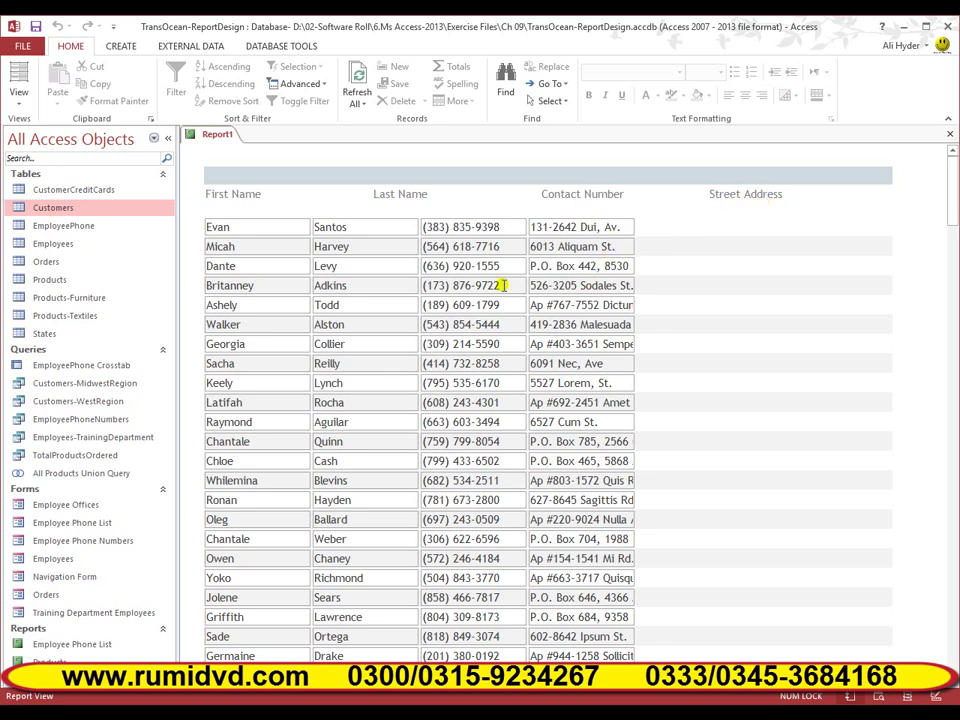
pyautogui.click(22, 100)
pyautogui.click(56, 172)
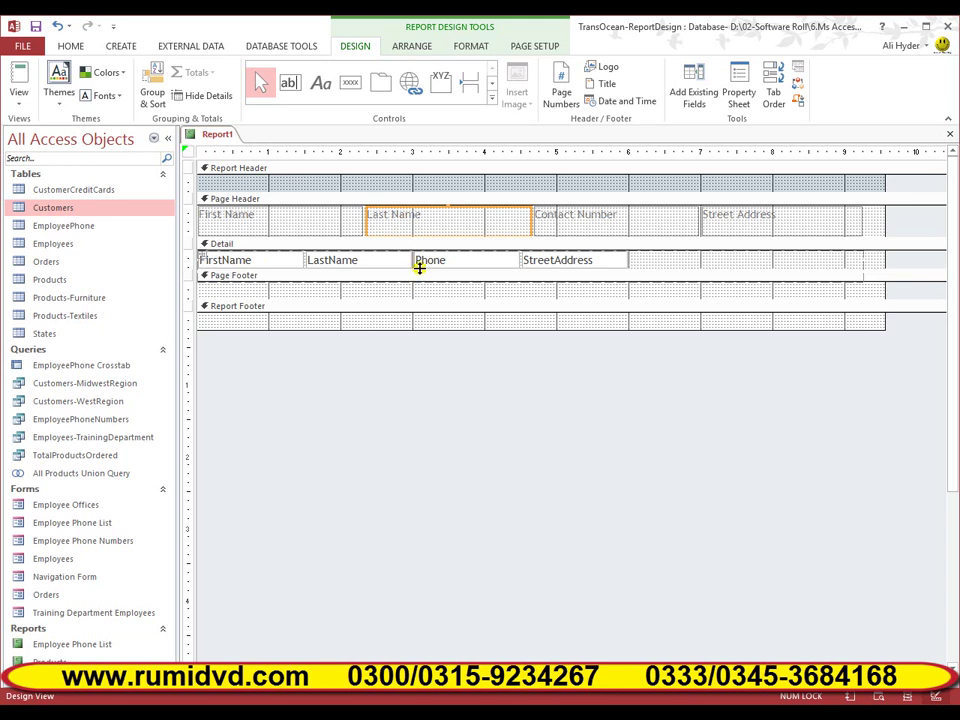
# - Make the Detail section taller, widen Phone and StreetAddress until the row ends level with the header labels, and trim the report width to about 9.25 inches
pyautogui.moveTo(420, 268); pyautogui.dragTo(414, 333)
pyautogui.click(255, 264)
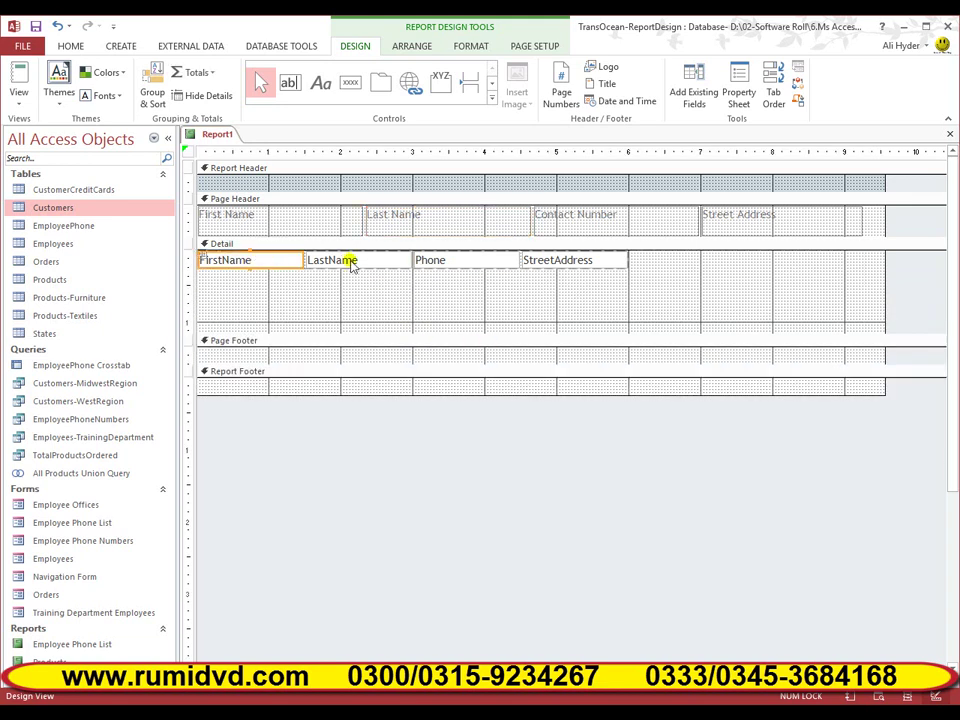
pyautogui.keyDown('shift'); pyautogui.click(586, 262); pyautogui.keyUp('shift')
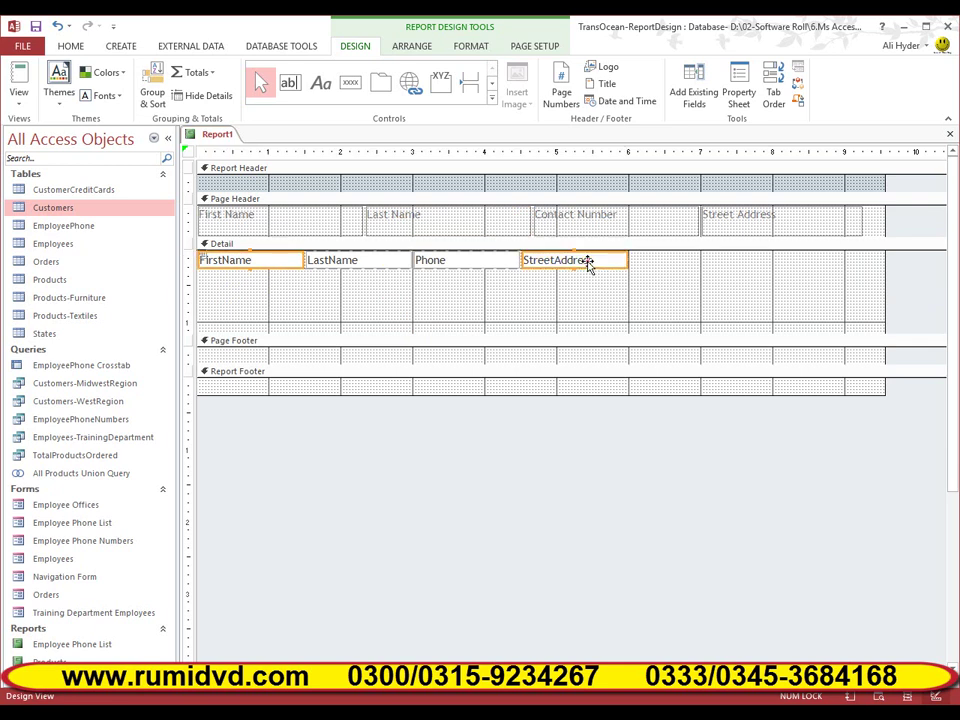
pyautogui.keyDown('shift'); pyautogui.click(381, 262); pyautogui.keyUp('shift')
pyautogui.keyDown('shift'); pyautogui.click(434, 262); pyautogui.keyUp('shift')
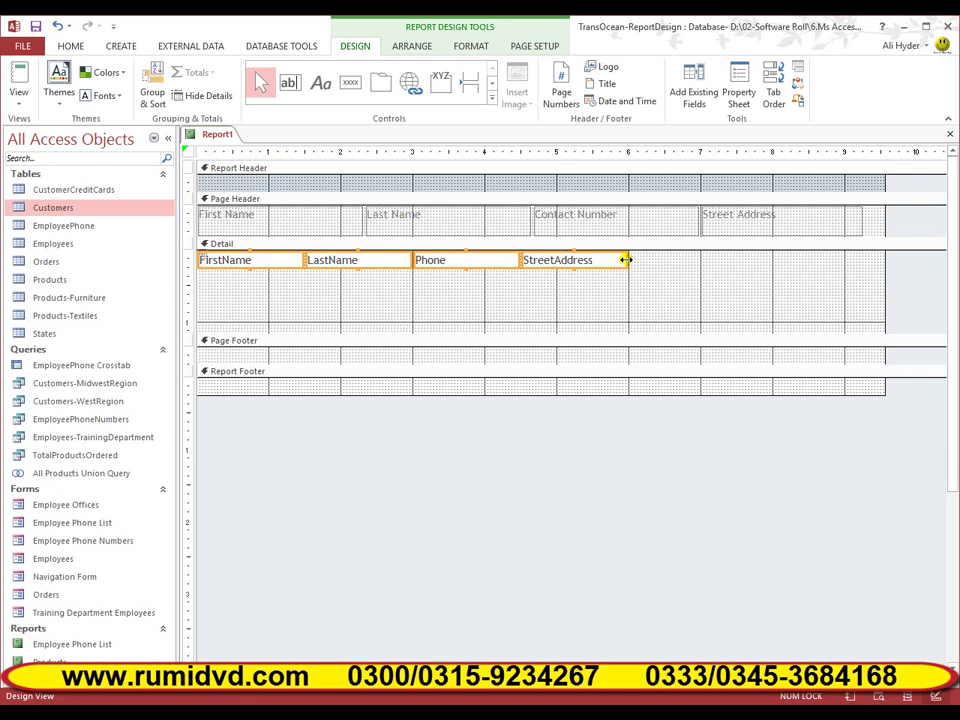
pyautogui.moveTo(626, 259); pyautogui.dragTo(722, 266)
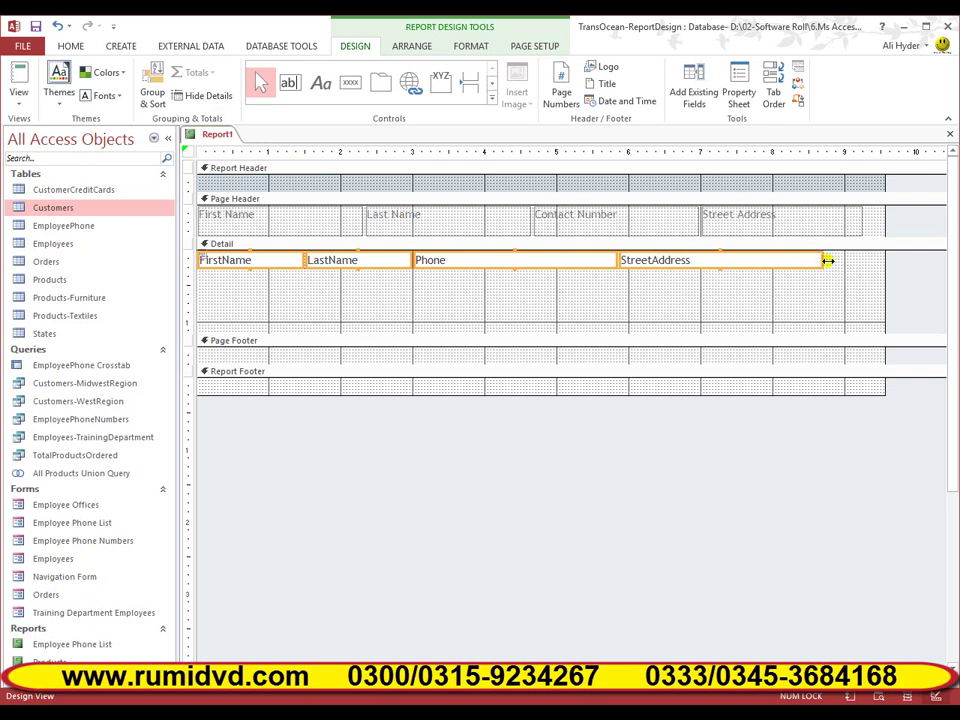
pyautogui.moveTo(827, 260); pyautogui.dragTo(879, 268)
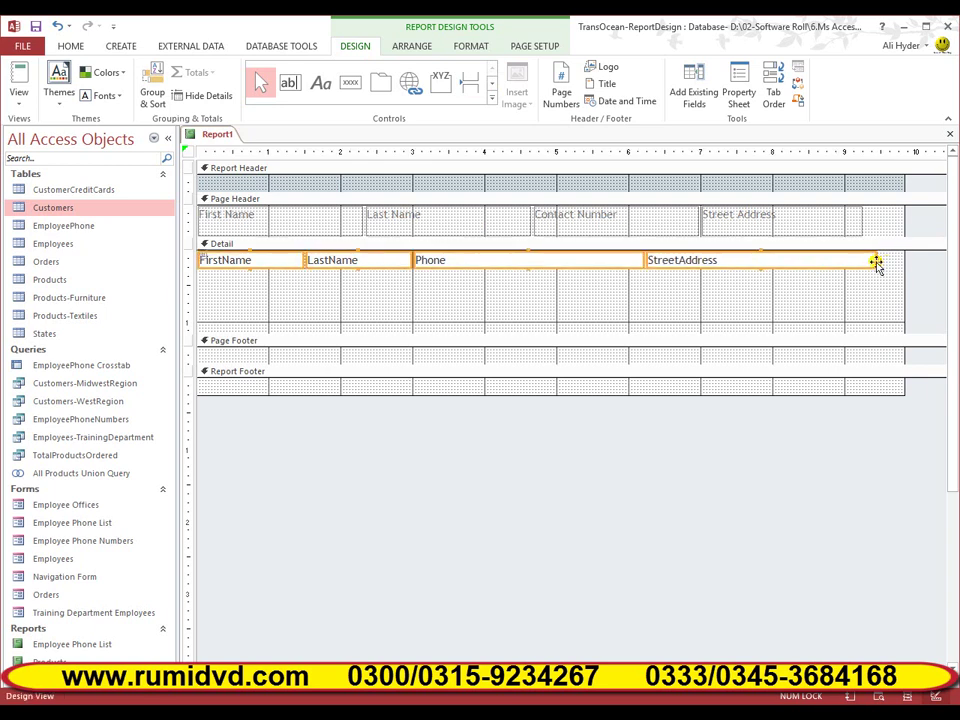
pyautogui.moveTo(877, 260); pyautogui.dragTo(866, 260)
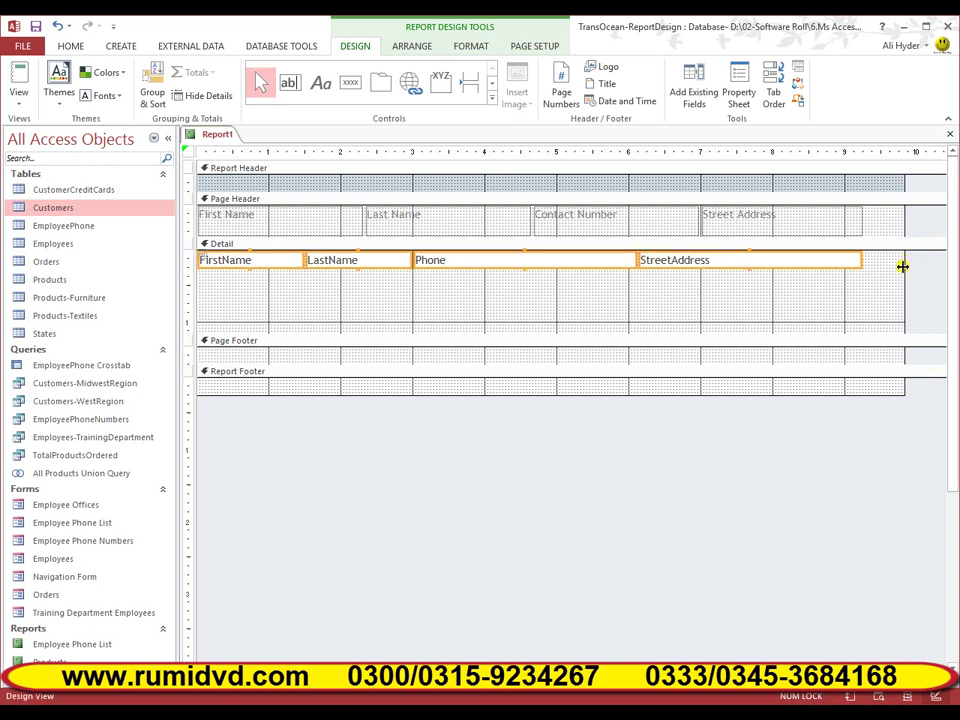
pyautogui.moveTo(904, 266); pyautogui.dragTo(865, 271)
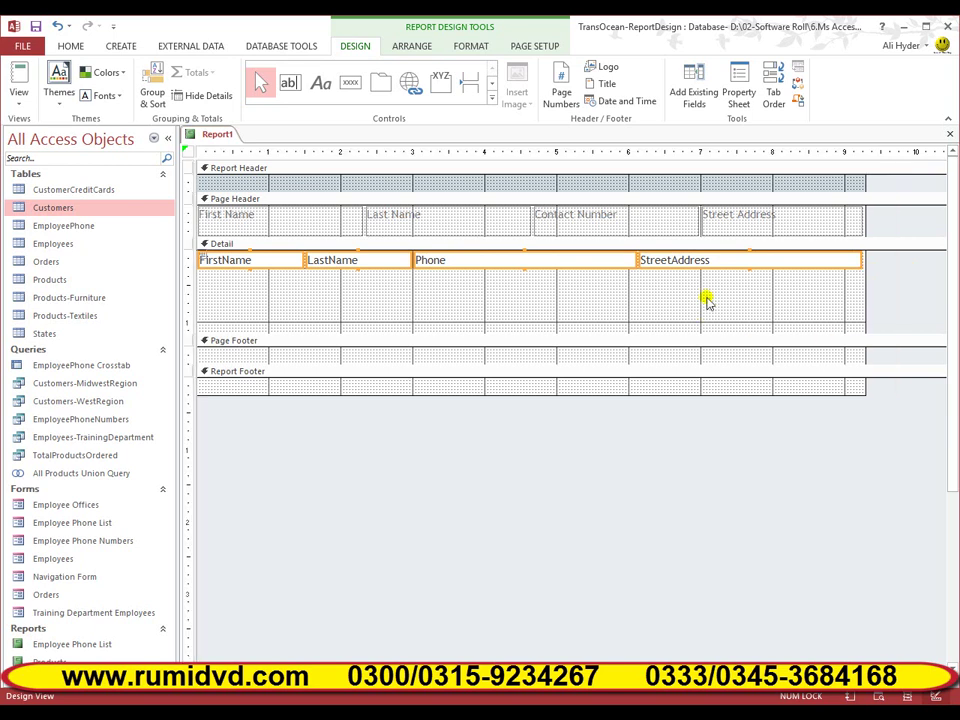
# - Check the widened fields and the row spacing in Report View, and return to Design View
pyautogui.click(18, 92)
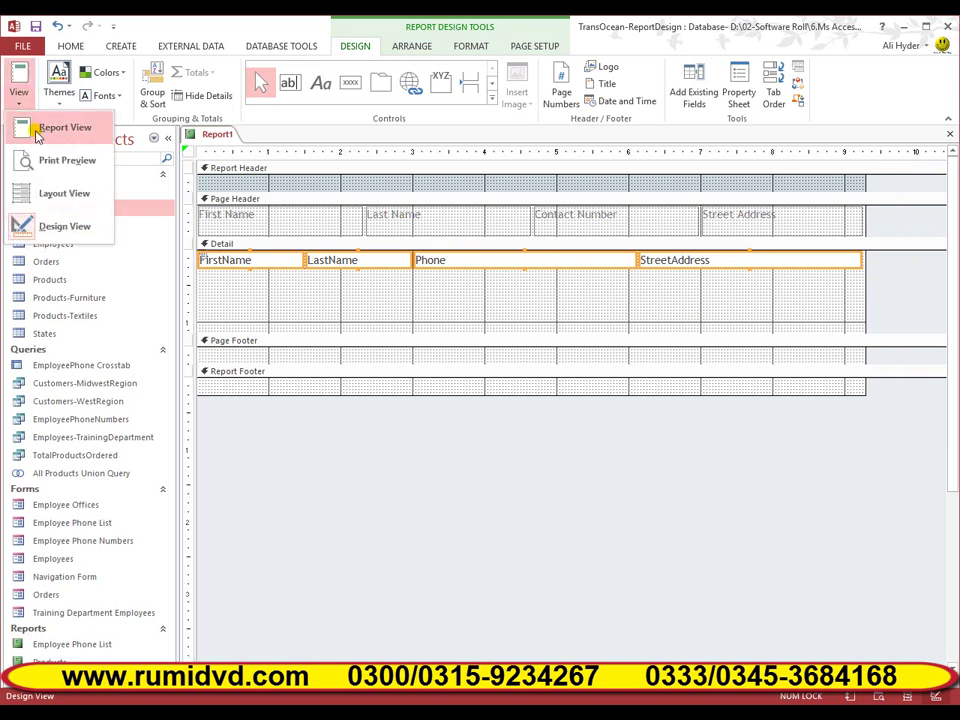
pyautogui.click(37, 135)
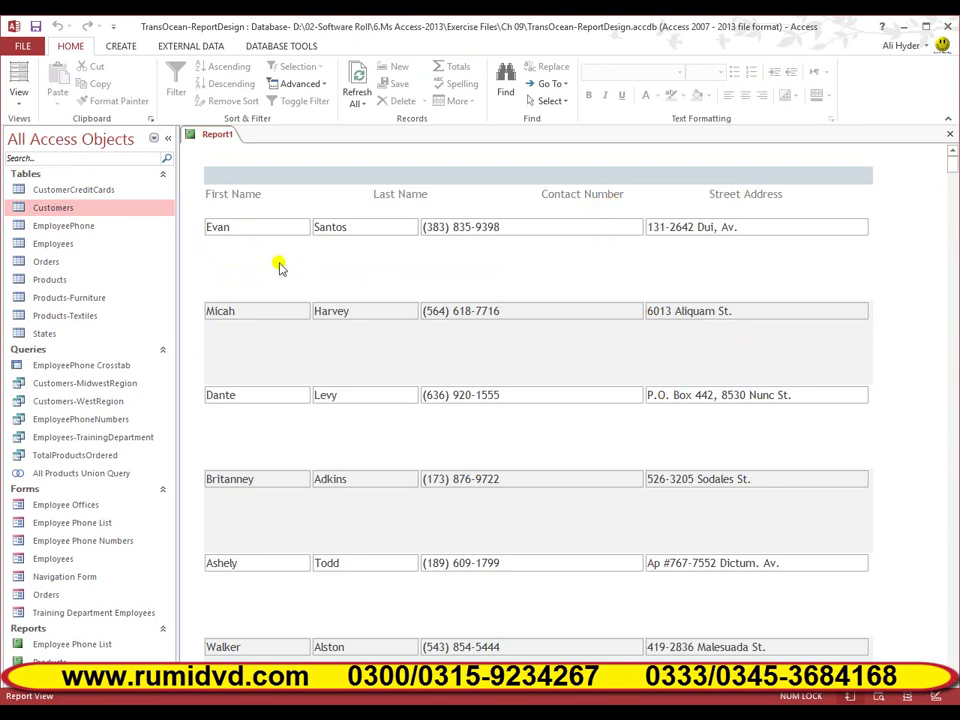
pyautogui.click(16, 108)
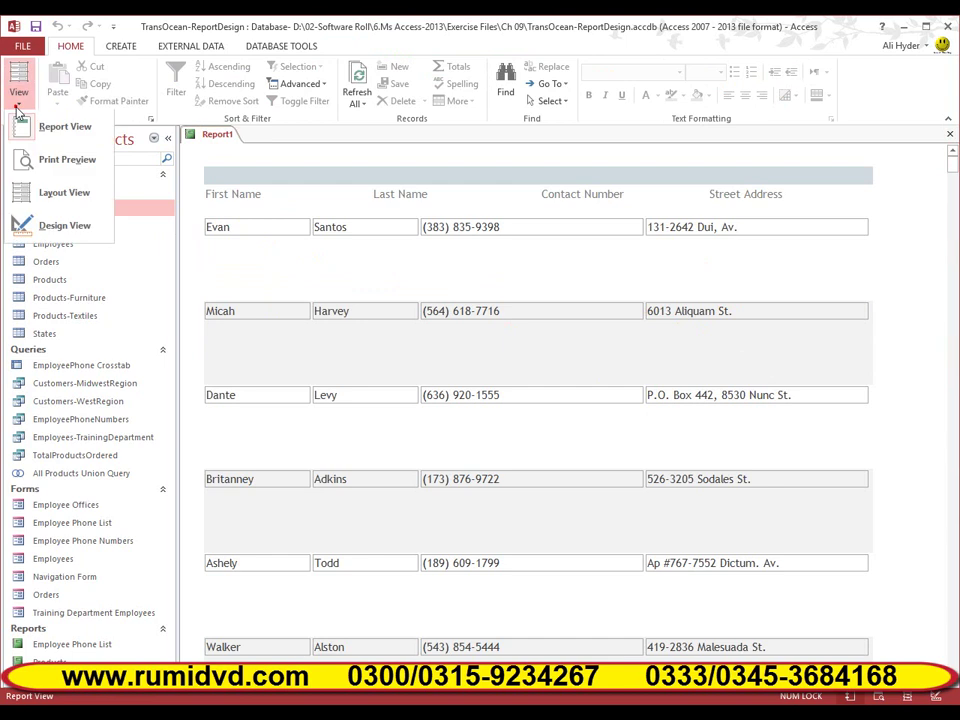
pyautogui.click(37, 226)
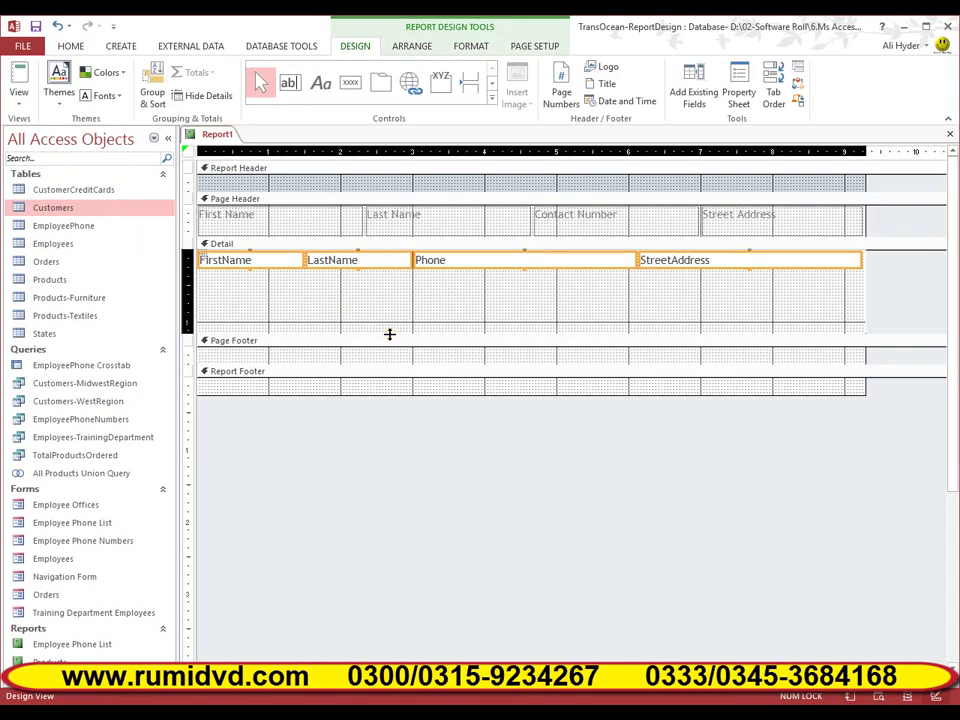
# - Shrink the Detail section to the height of its single field row and check the row spacing in Report View
pyautogui.moveTo(392, 267); pyautogui.dragTo(400, 280)
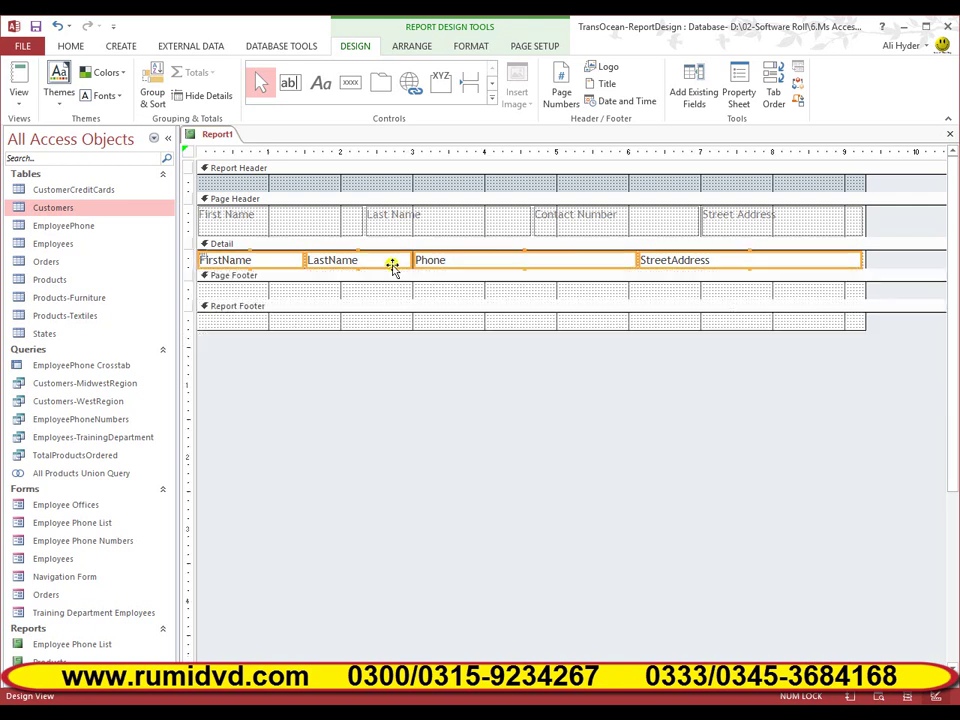
pyautogui.click(16, 100)
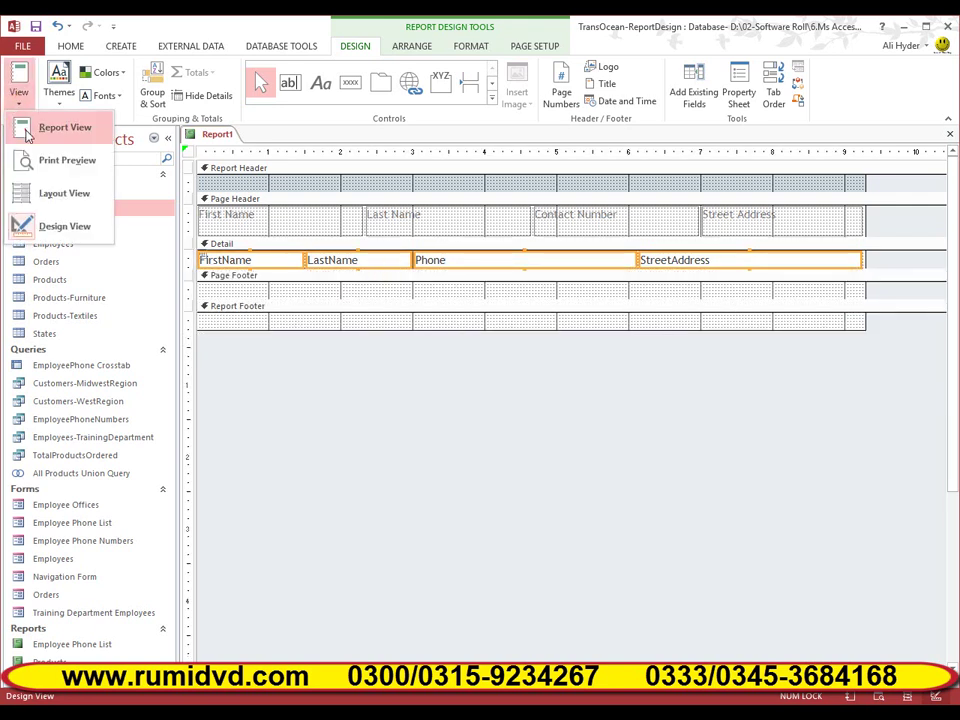
pyautogui.click(22, 125)
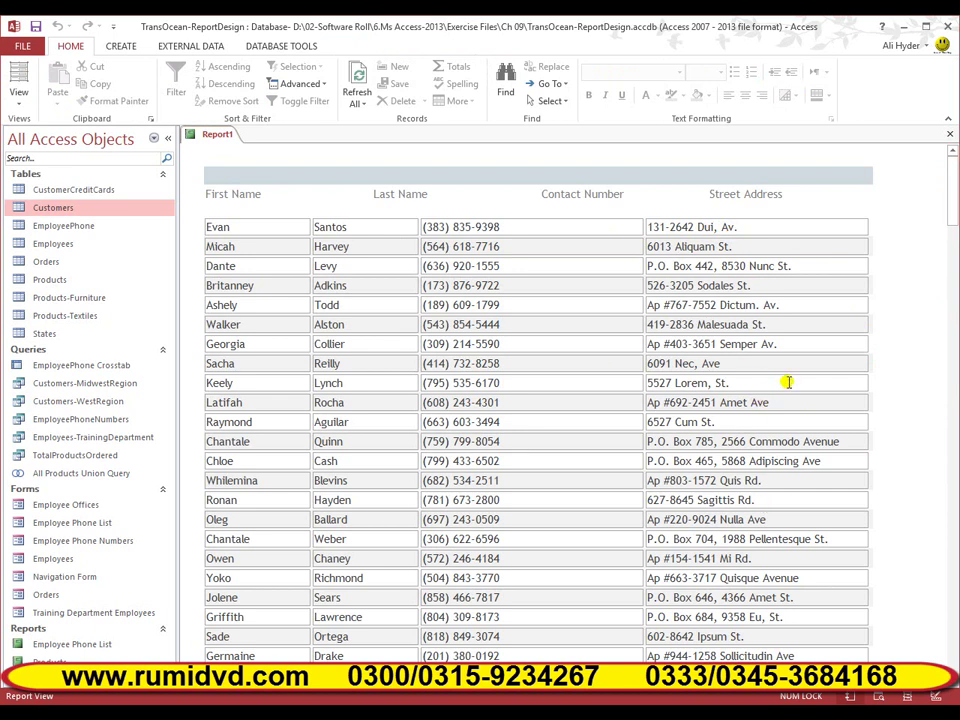
pyautogui.click(18, 96)
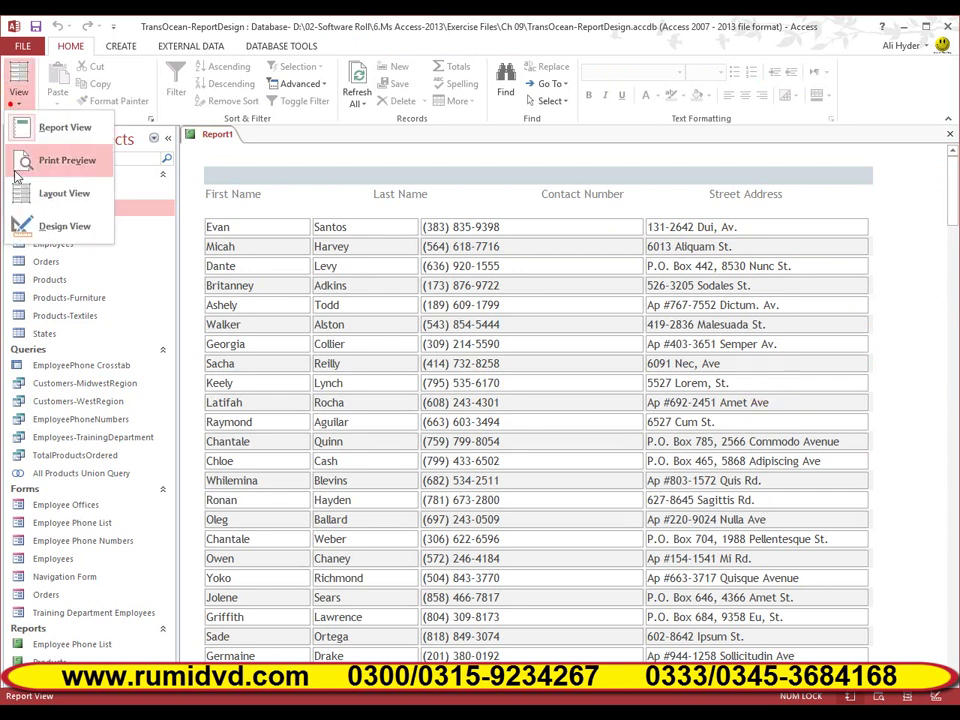
pyautogui.click(30, 223)
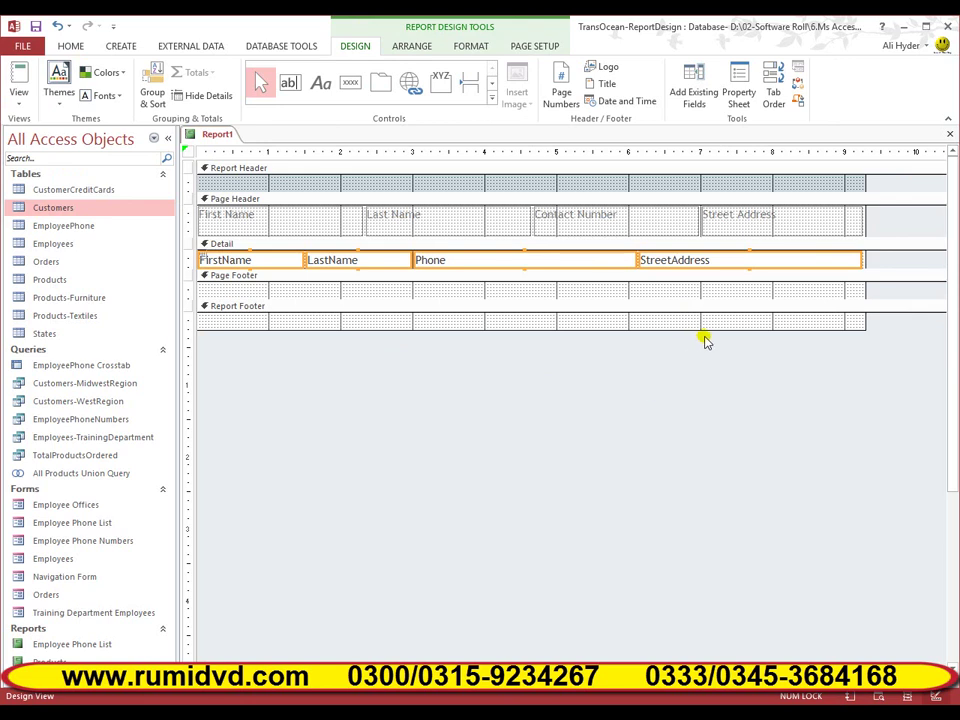
pyautogui.click(18, 95)
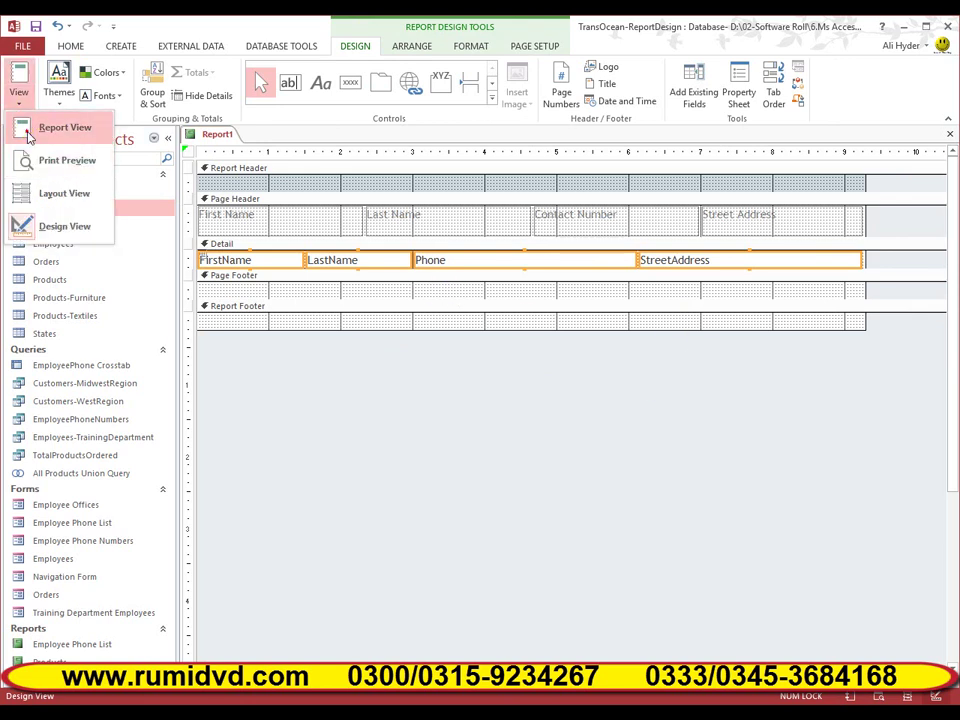
pyautogui.click(29, 134)
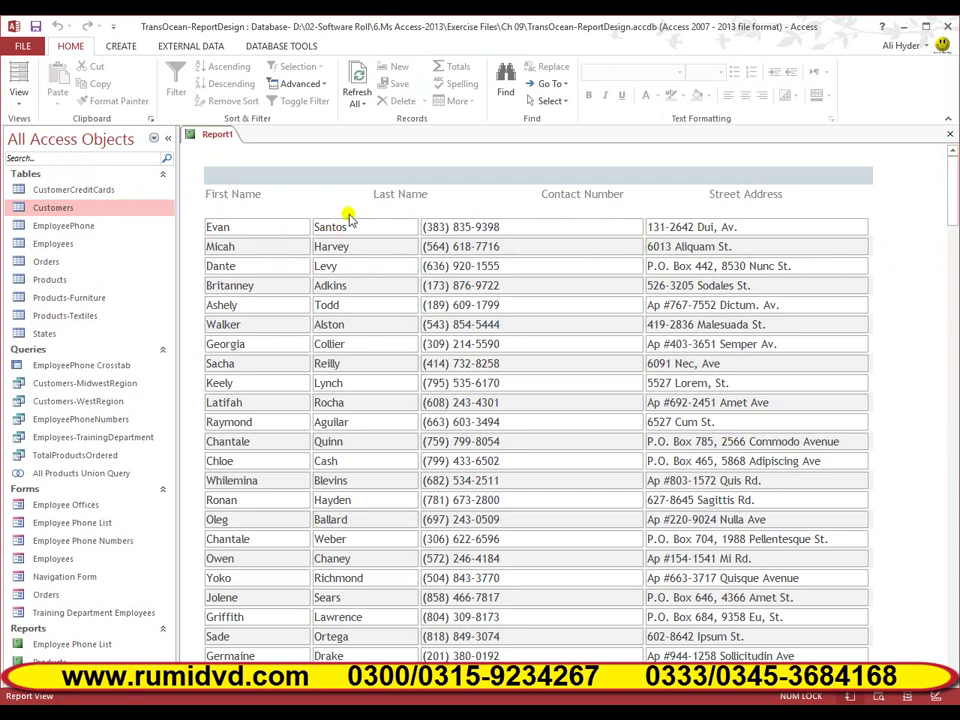
pyautogui.click(18, 88)
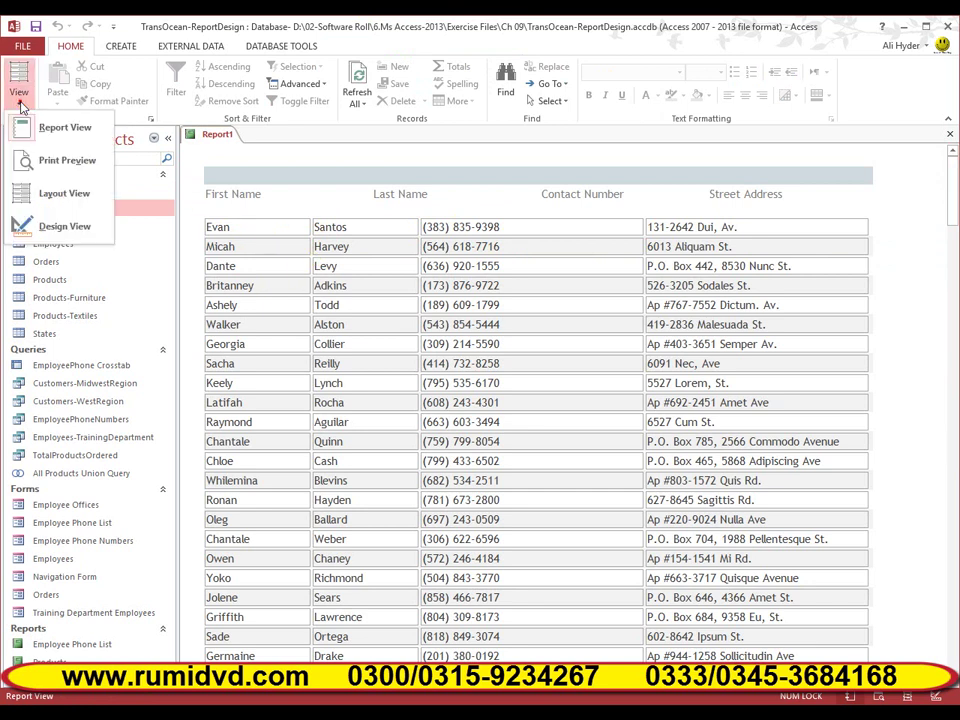
pyautogui.click(43, 230)
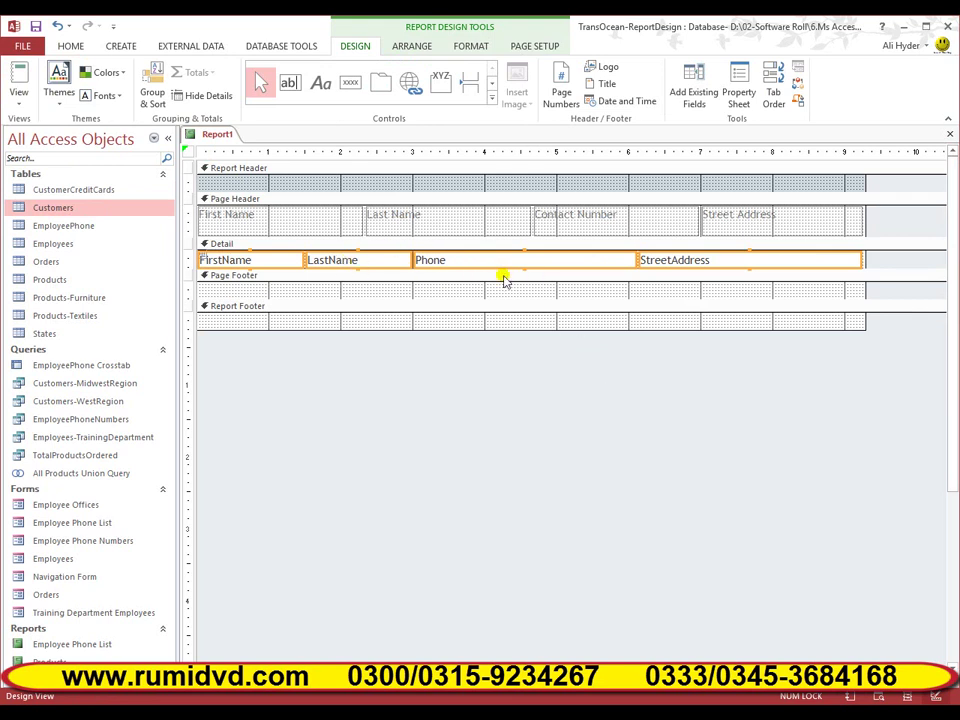
# - Set the shape outline of the four Detail fields to Transparent
pyautogui.click(470, 45)
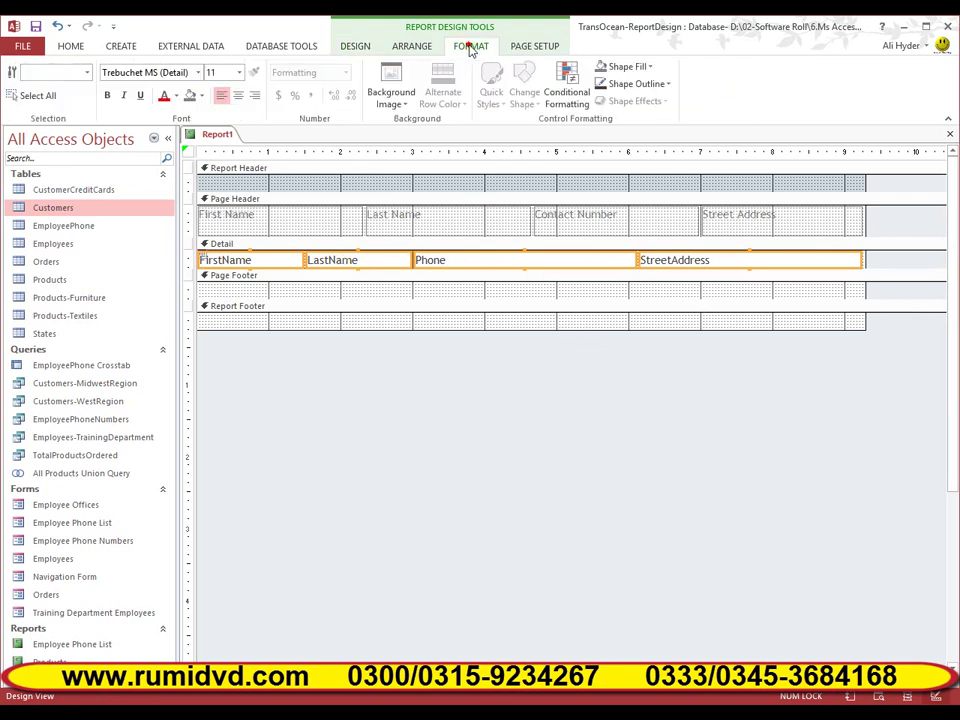
pyautogui.click(667, 86)
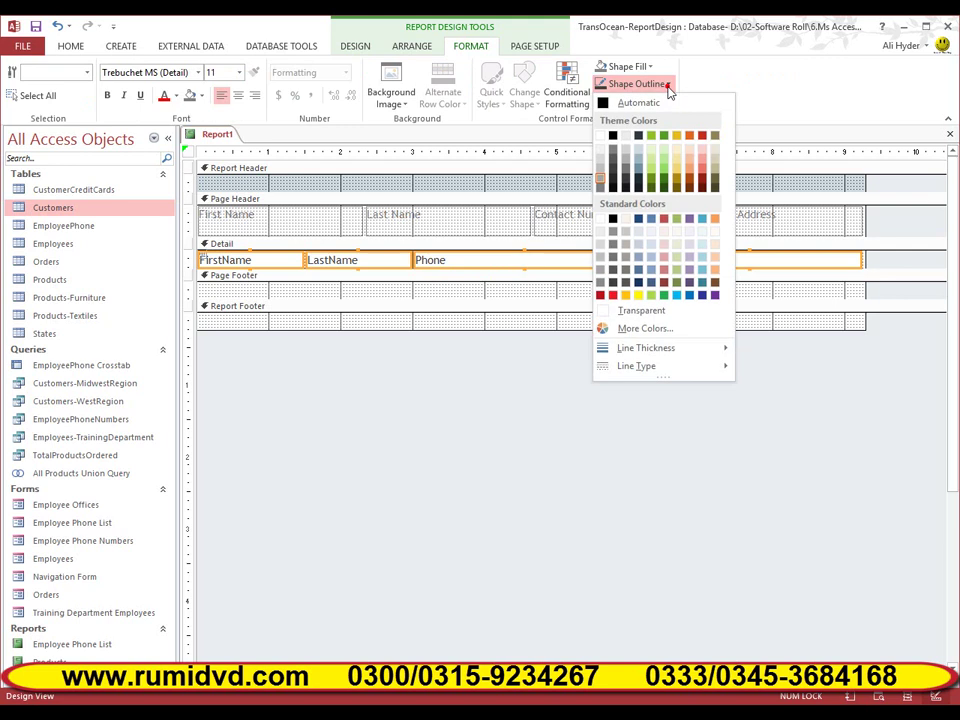
pyautogui.click(658, 314)
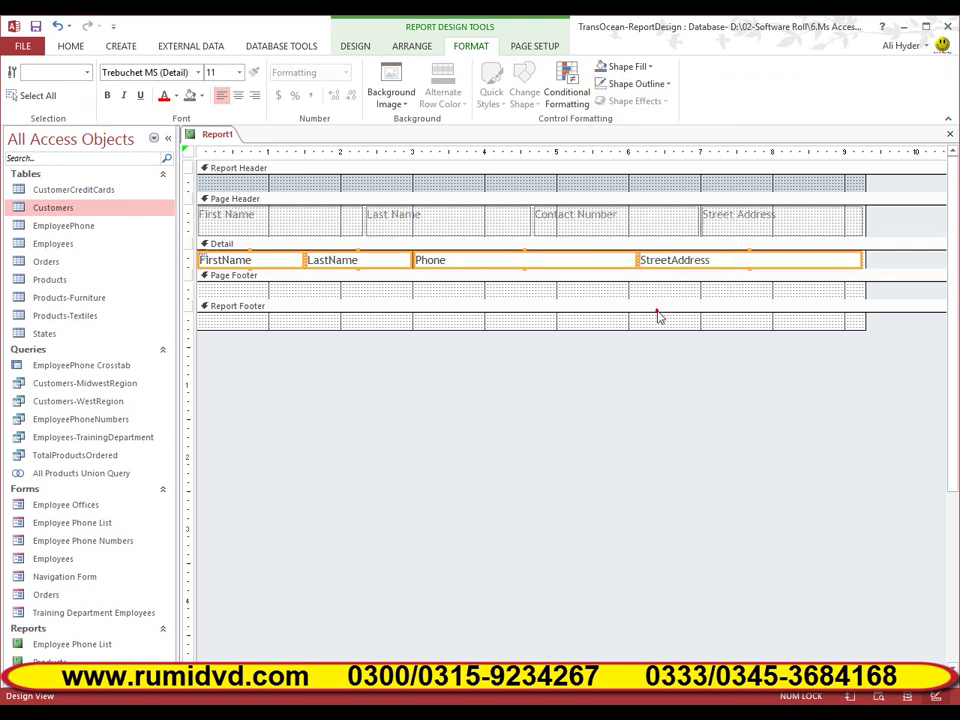
# - Examine the borderless records in Report View and return to Design View
pyautogui.click(355, 47)
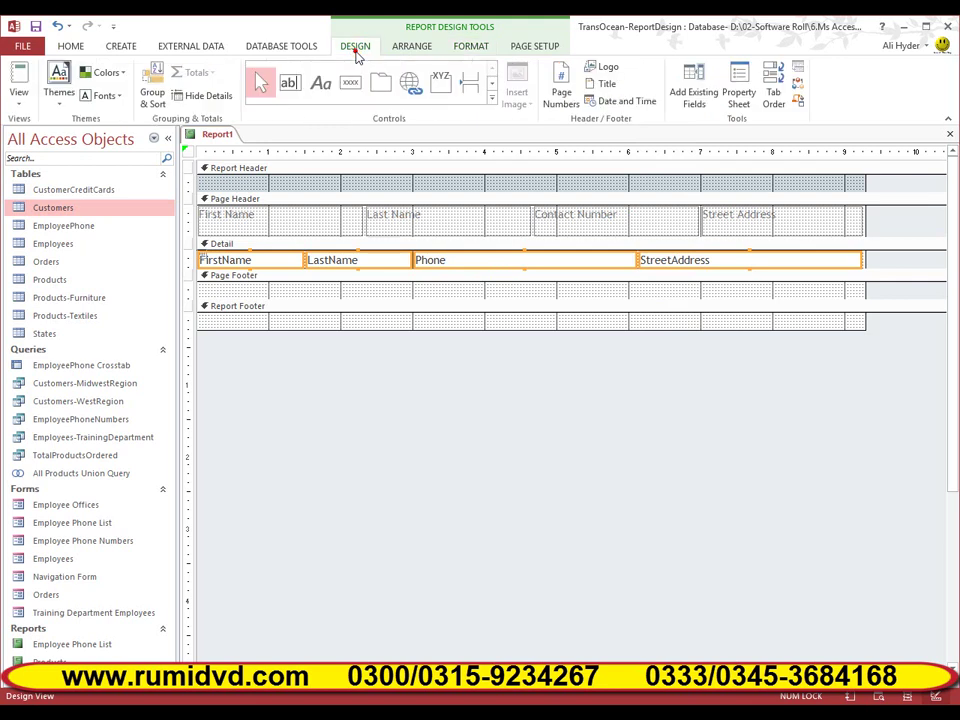
pyautogui.click(16, 104)
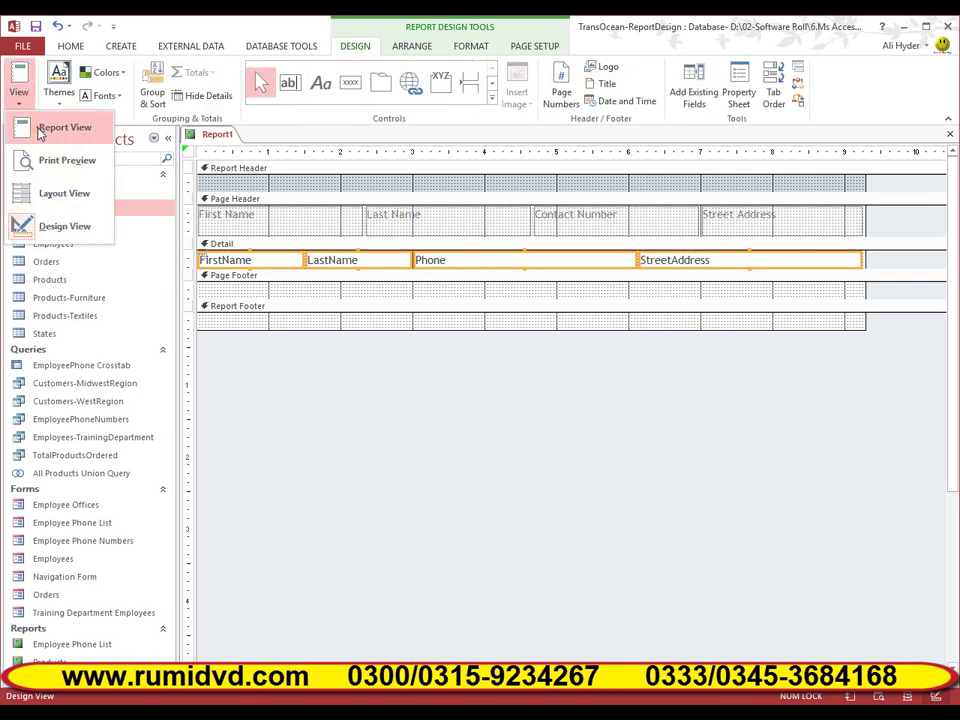
pyautogui.click(43, 127)
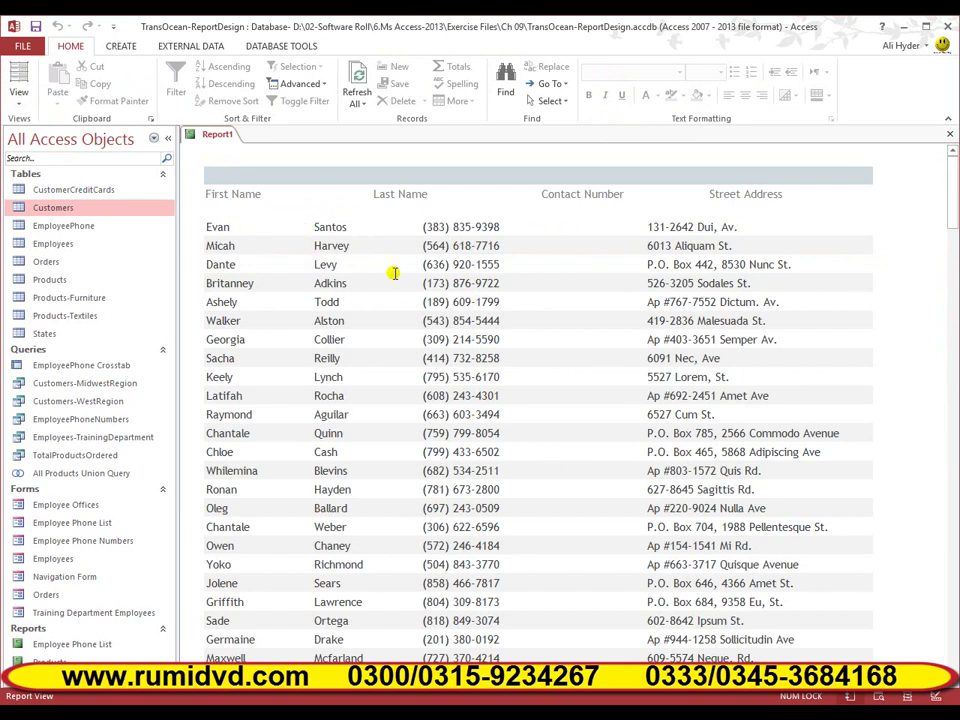
pyautogui.scroll(-2, 315, 382)
pyautogui.scroll(2, 400, 390)
pyautogui.click(20, 108)
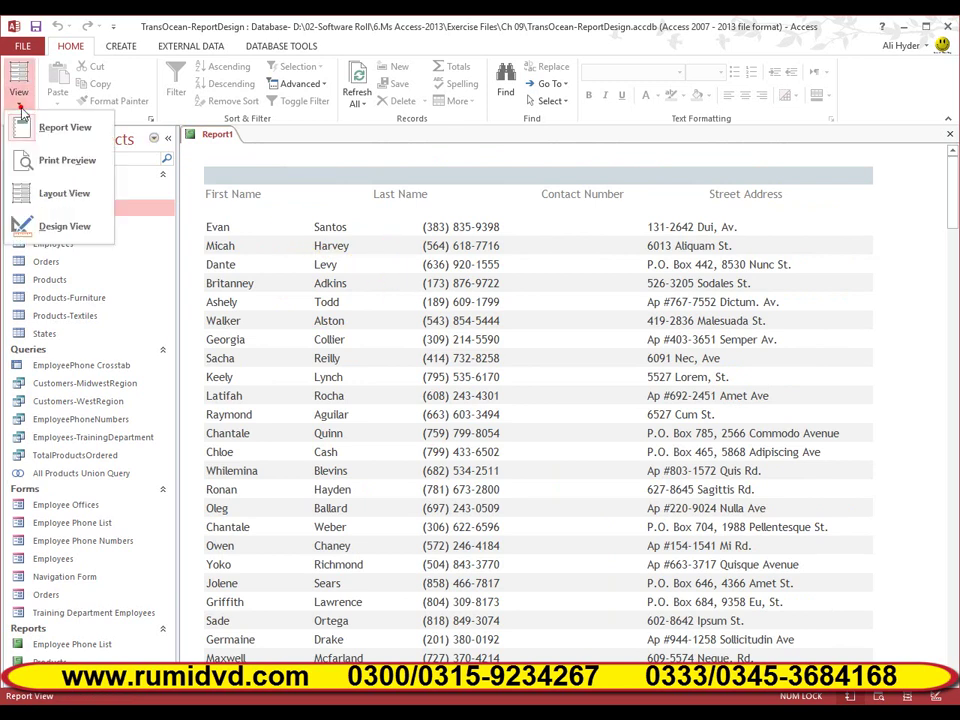
pyautogui.click(59, 231)
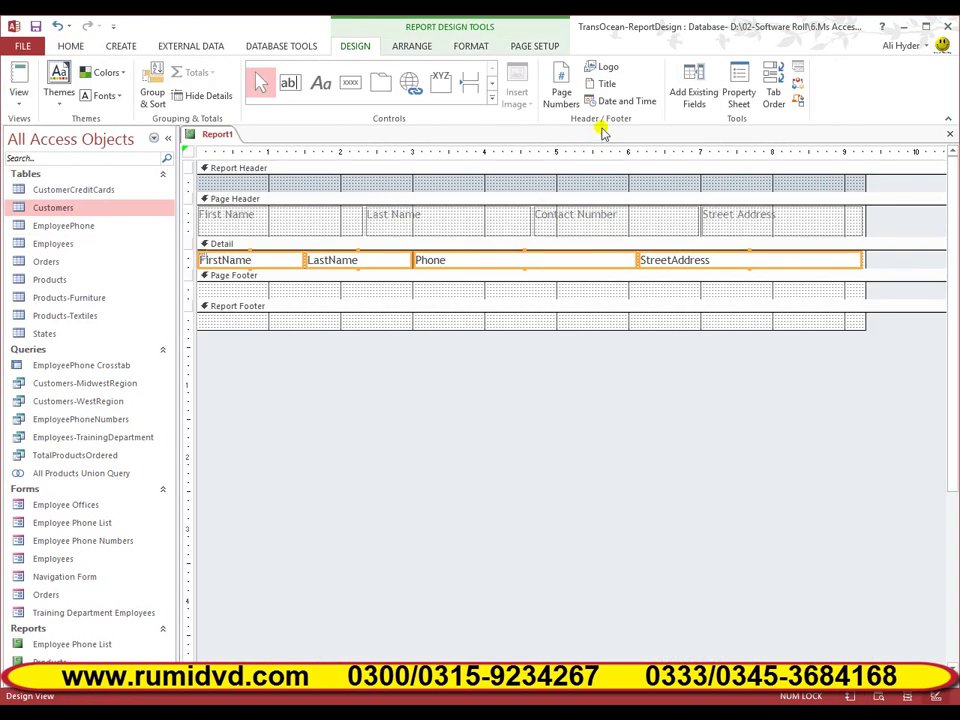
# - Select the Detail section and display its format properties in the Property Sheet
pyautogui.click(468, 50)
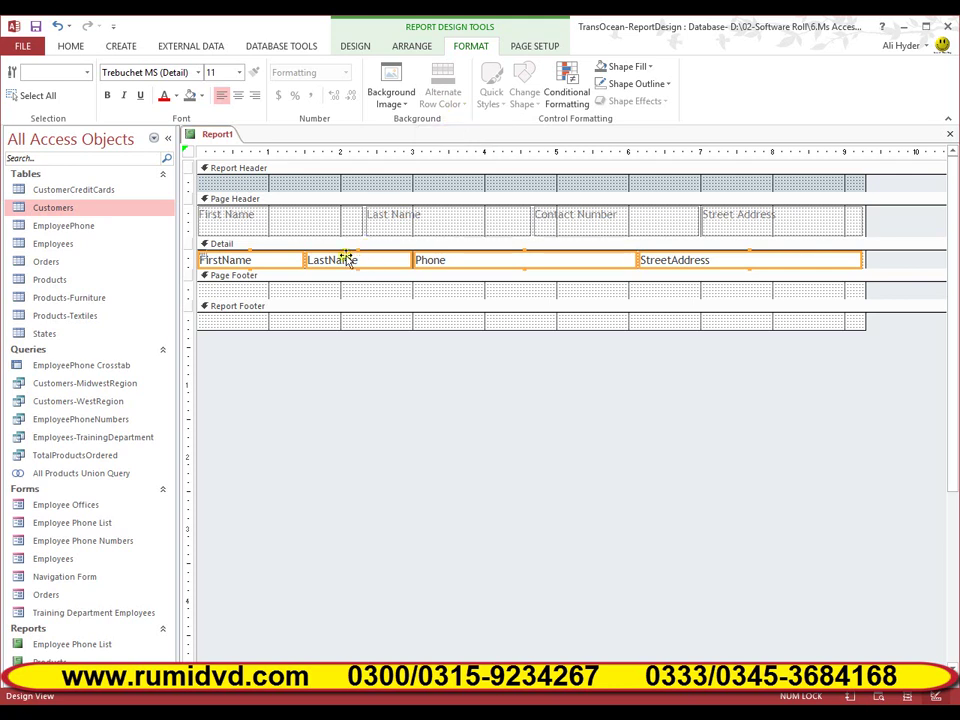
pyautogui.click(286, 260)
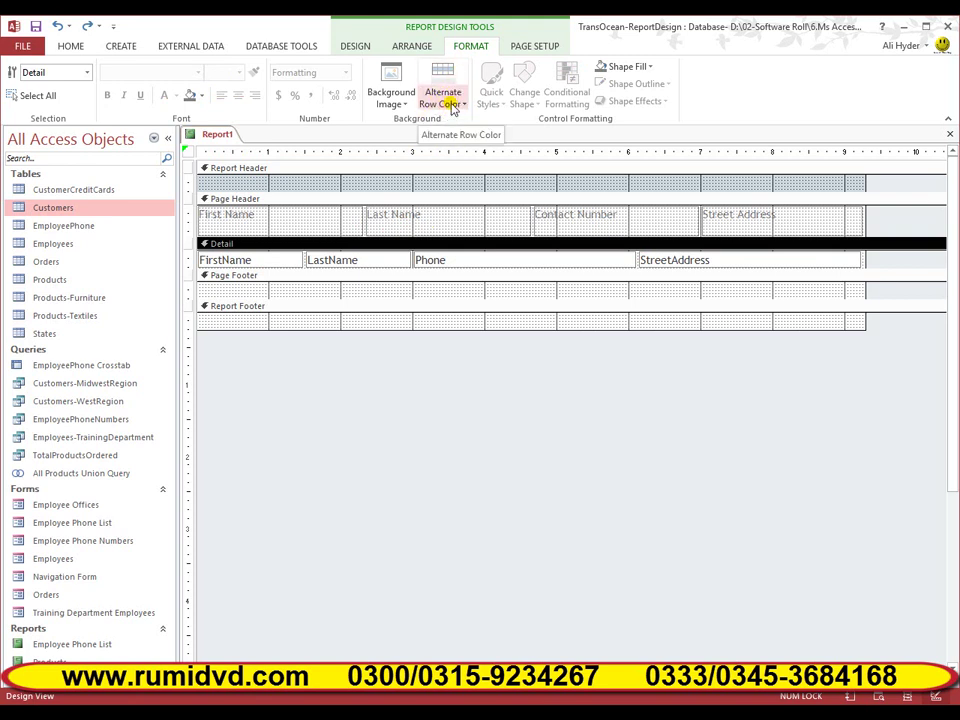
pyautogui.click(359, 47)
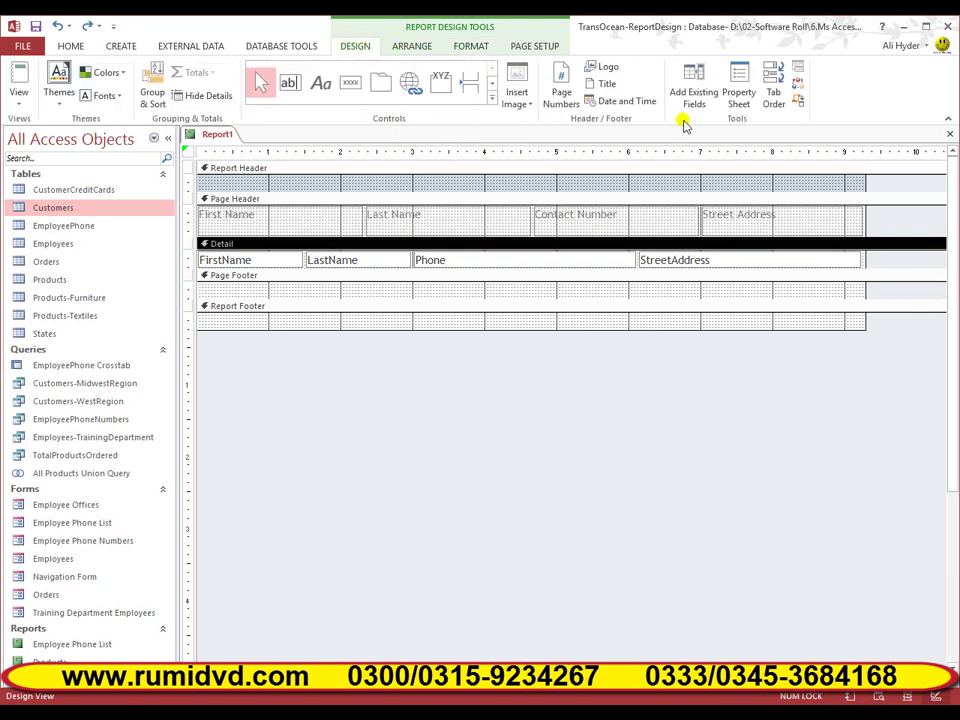
pyautogui.click(737, 100)
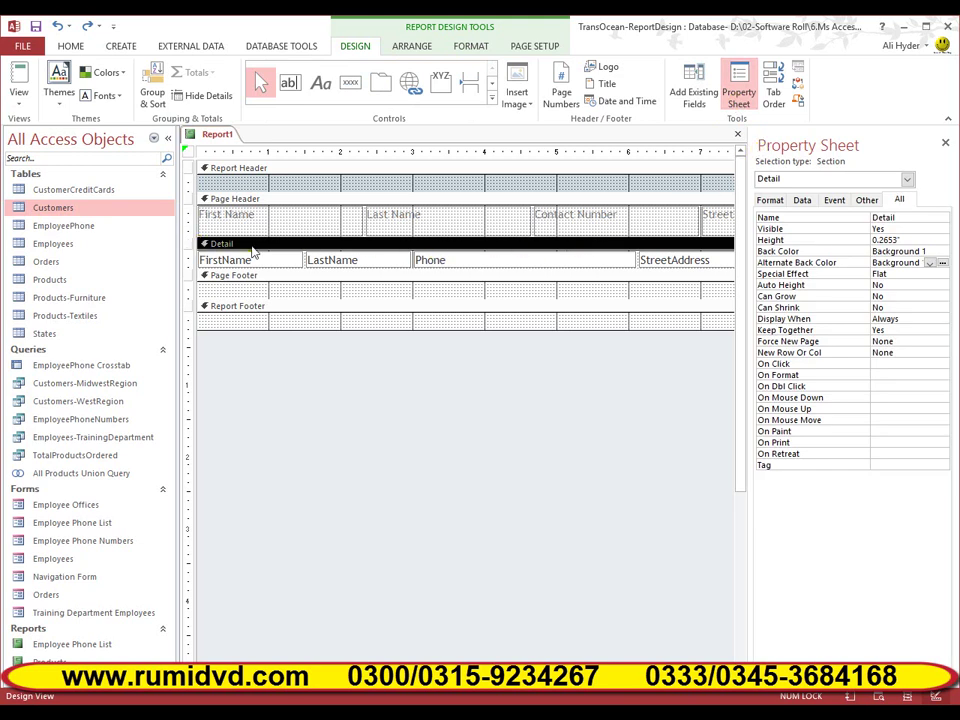
pyautogui.click(772, 200)
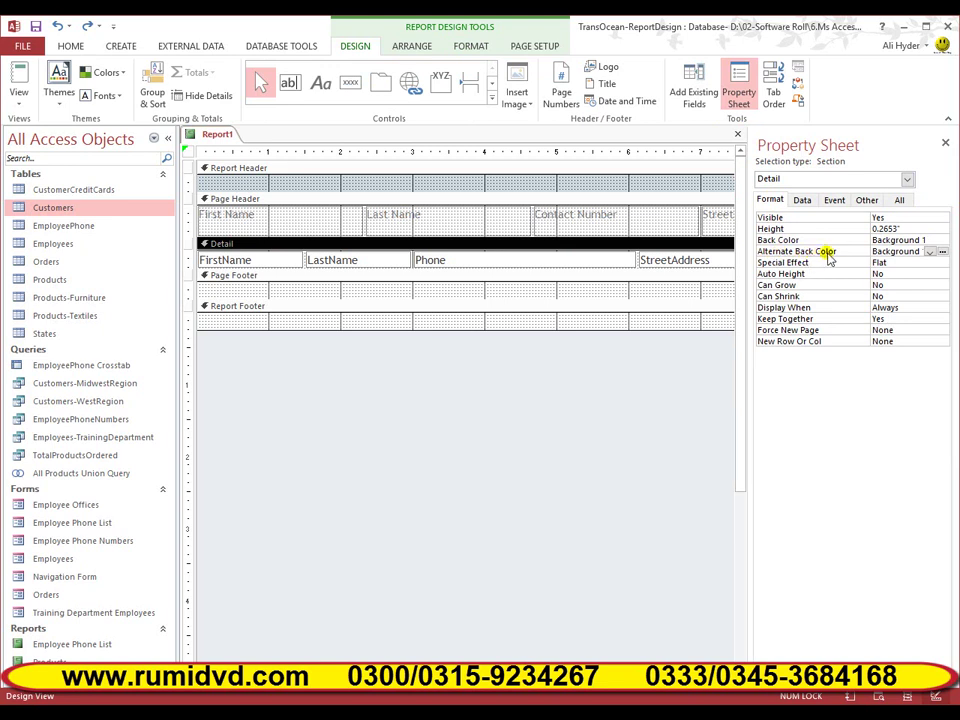
# - Set the Detail section's alternate back color to #00B7EF and check the row banding in Report View
pyautogui.click(942, 253)
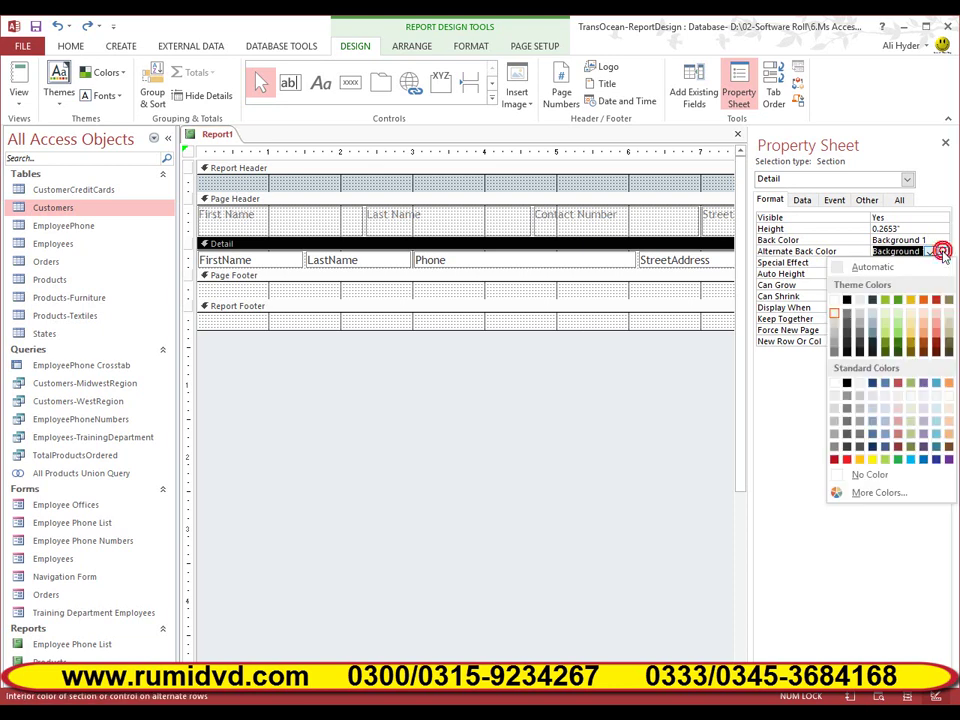
pyautogui.click(911, 462)
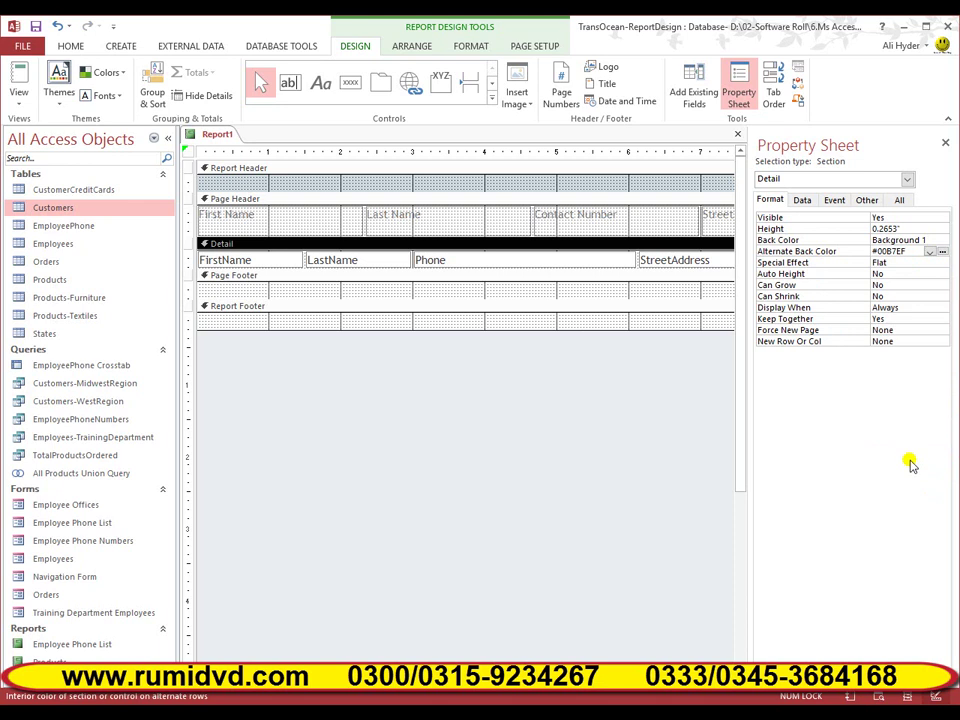
pyautogui.click(945, 143)
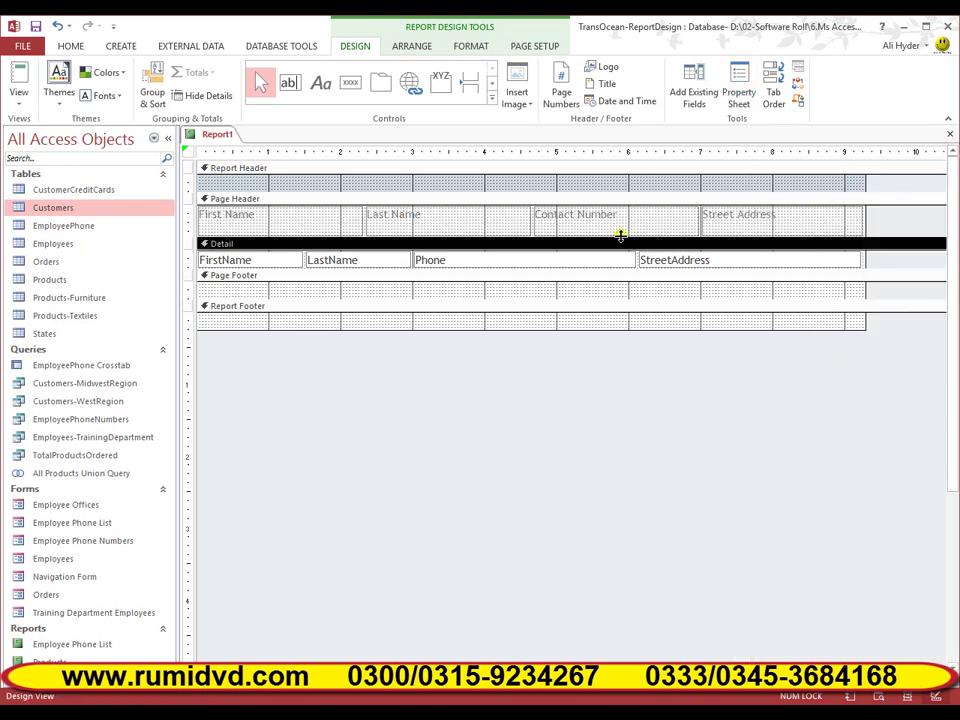
pyautogui.click(18, 97)
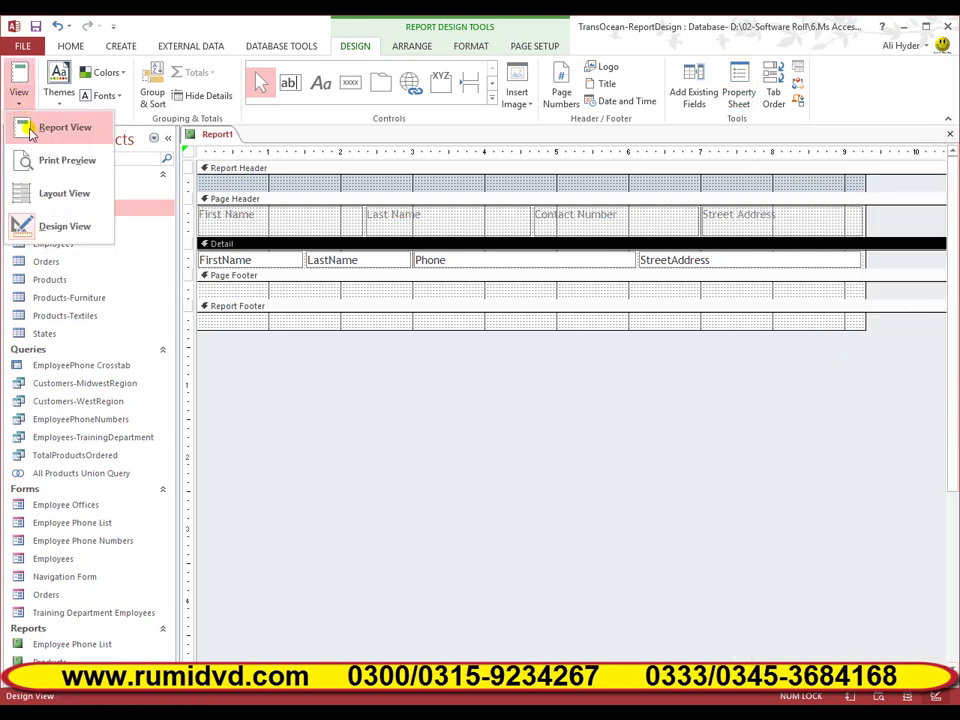
pyautogui.click(65, 128)
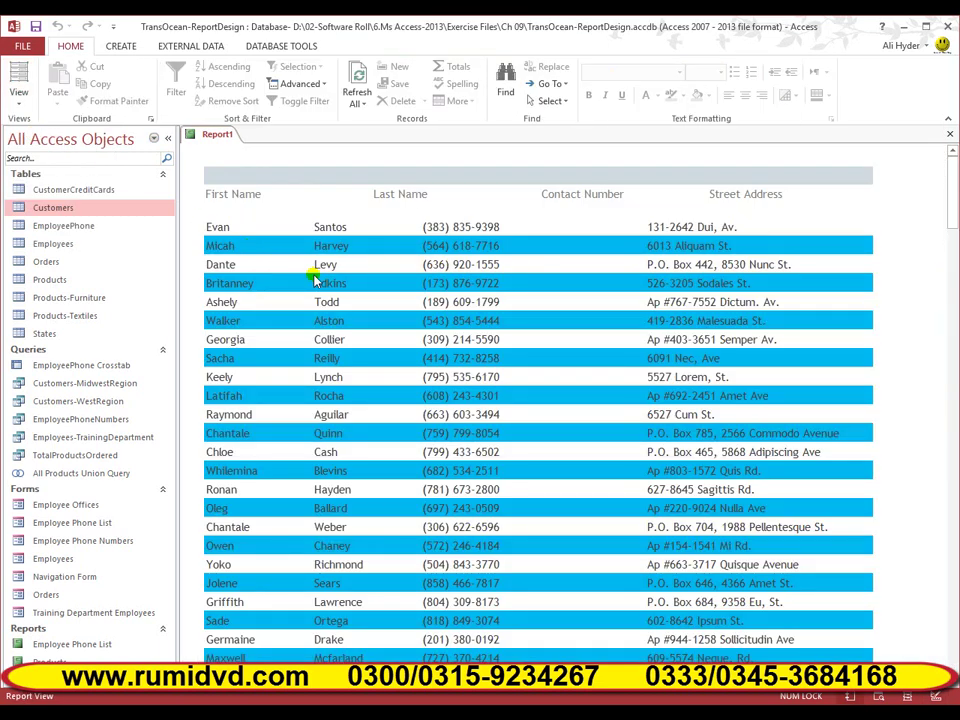
pyautogui.click(13, 110)
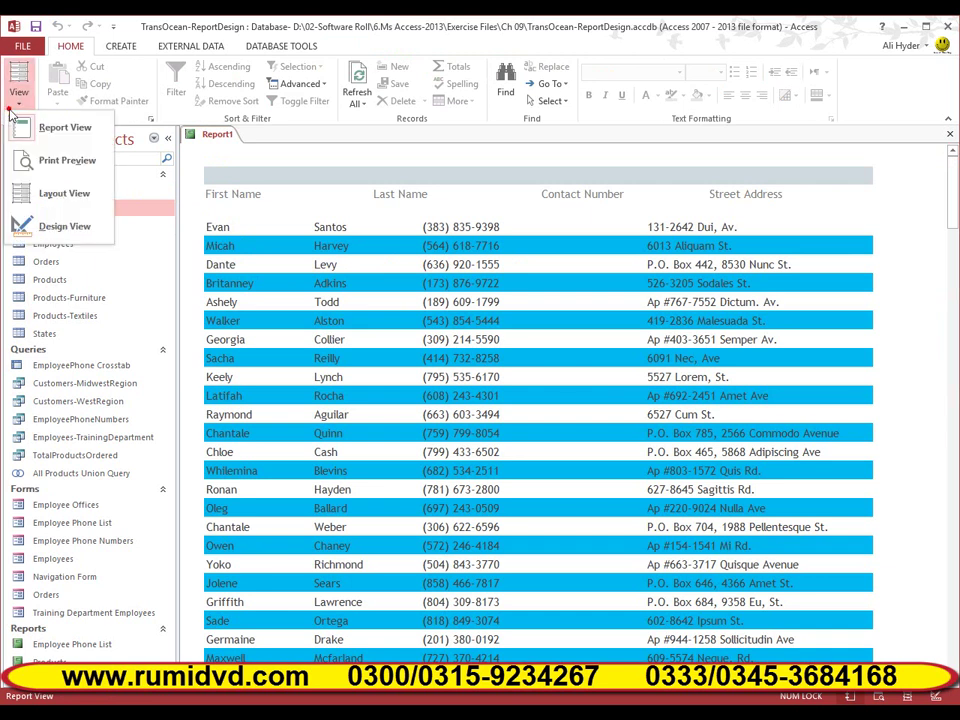
pyautogui.click(40, 226)
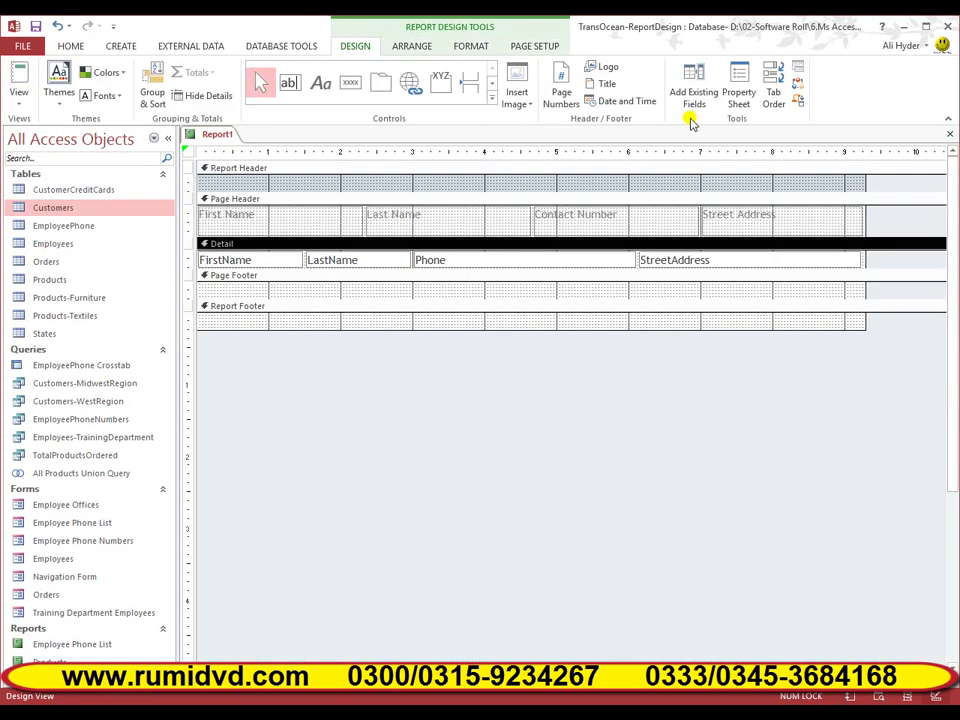
# - Change the Detail section's alternate back color to the muted blue #84A1C6 and preview the rows in Report View
pyautogui.click(737, 100)
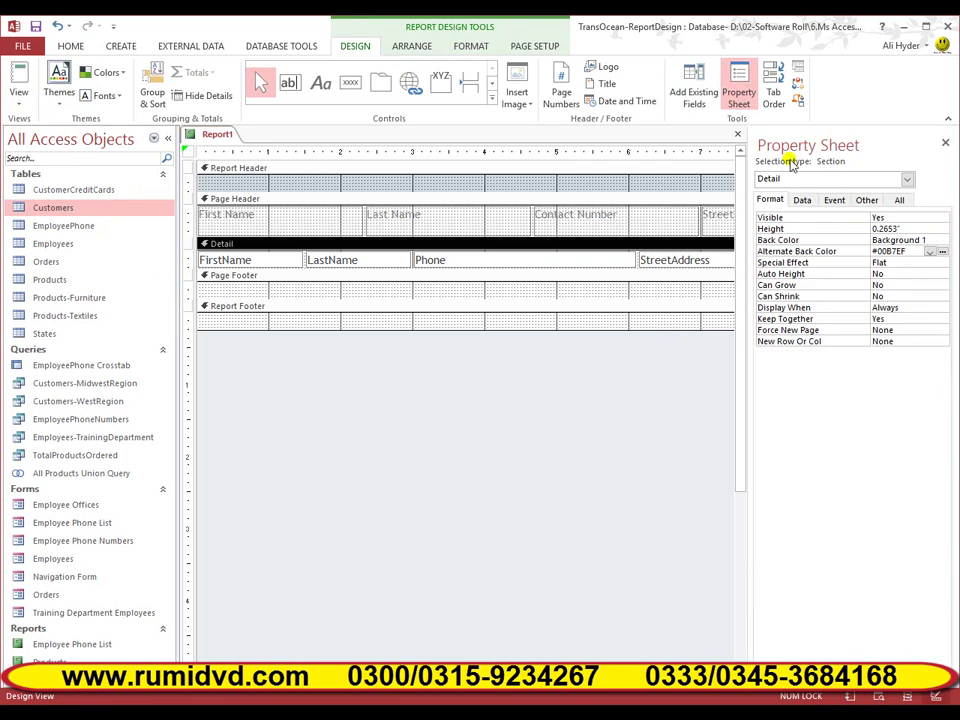
pyautogui.click(942, 252)
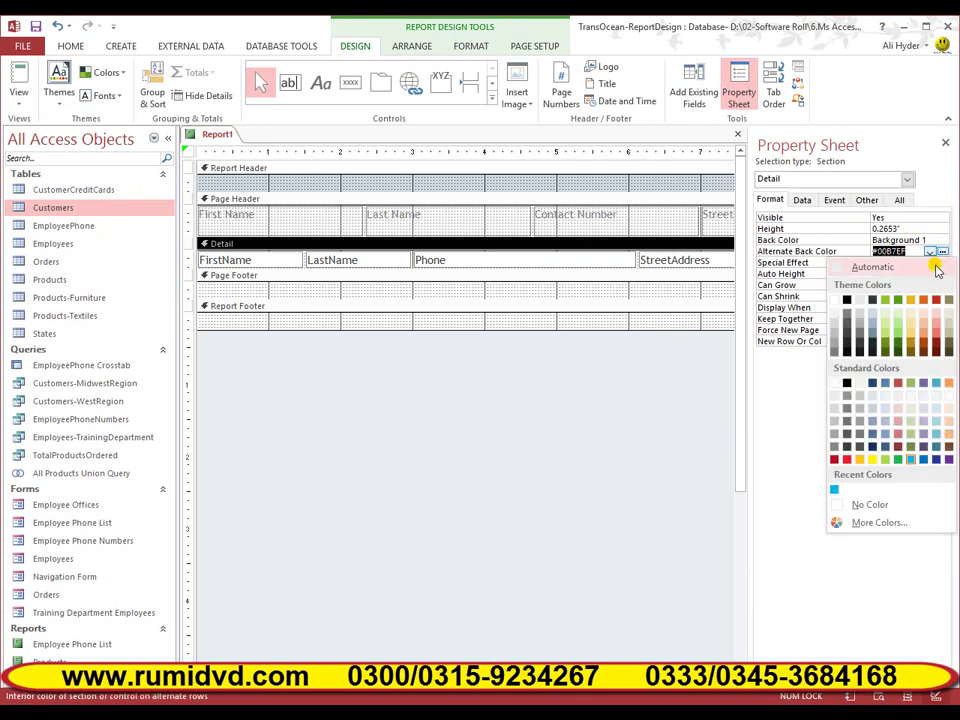
pyautogui.click(885, 440)
pyautogui.click(945, 142)
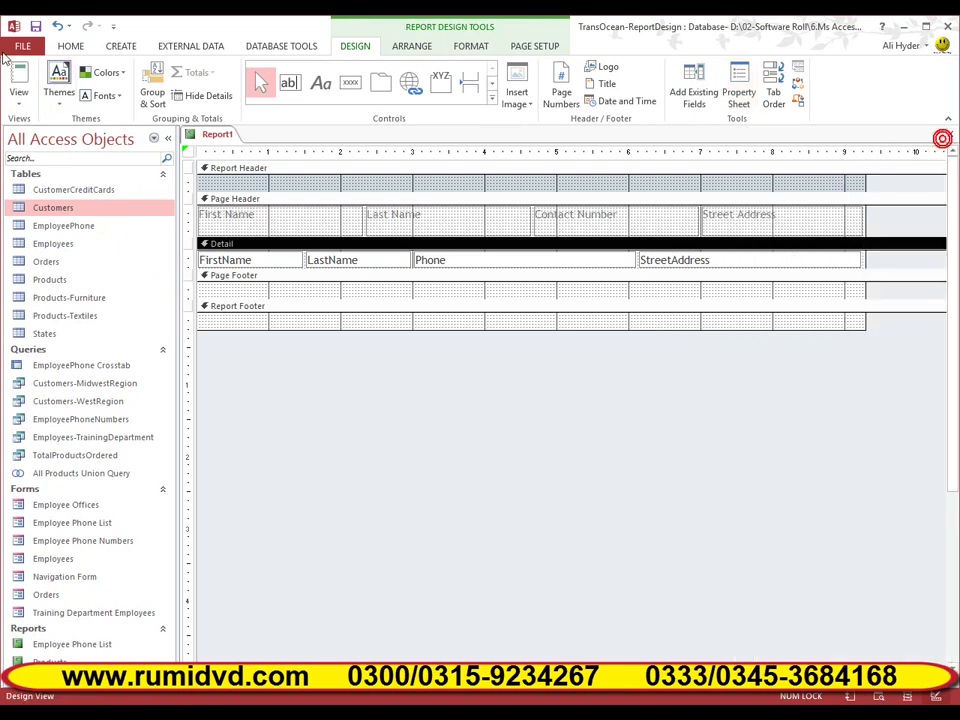
pyautogui.click(18, 78)
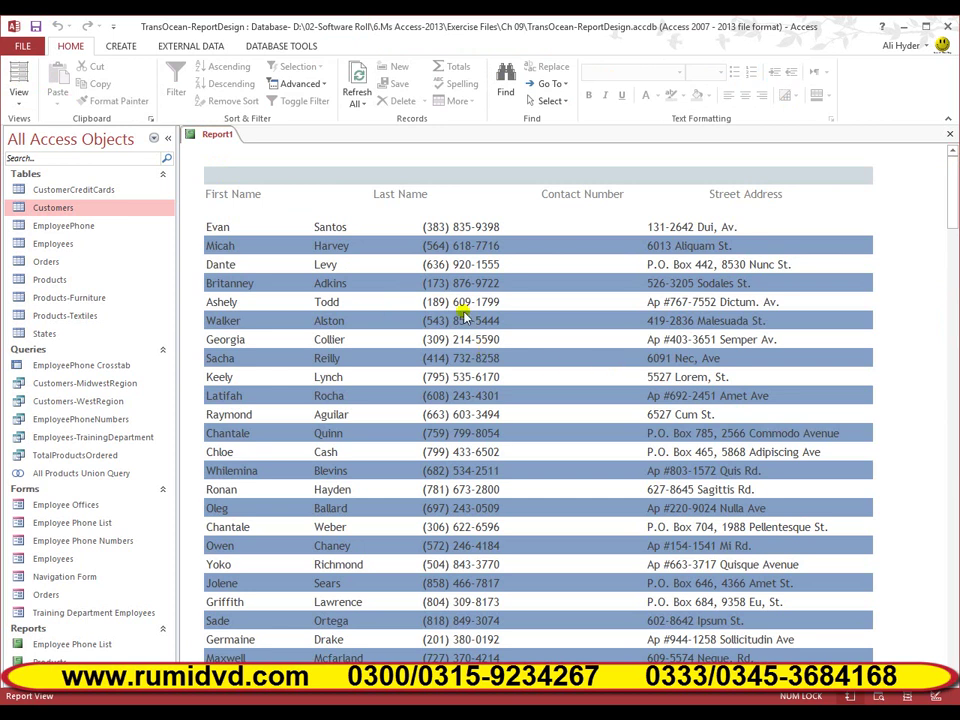
pyautogui.click(18, 97)
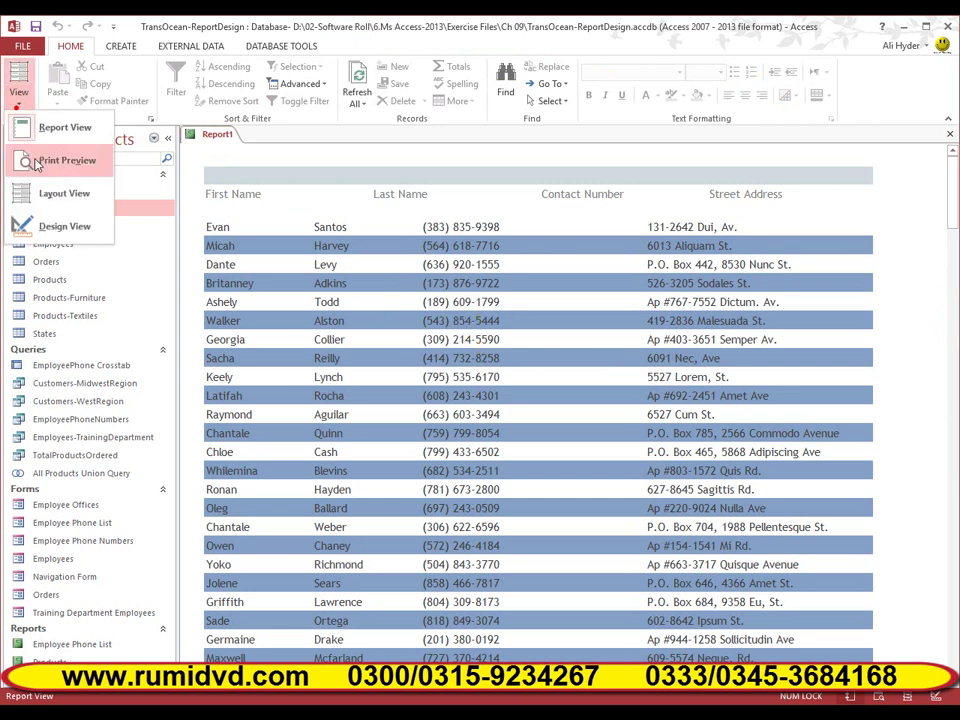
pyautogui.click(44, 230)
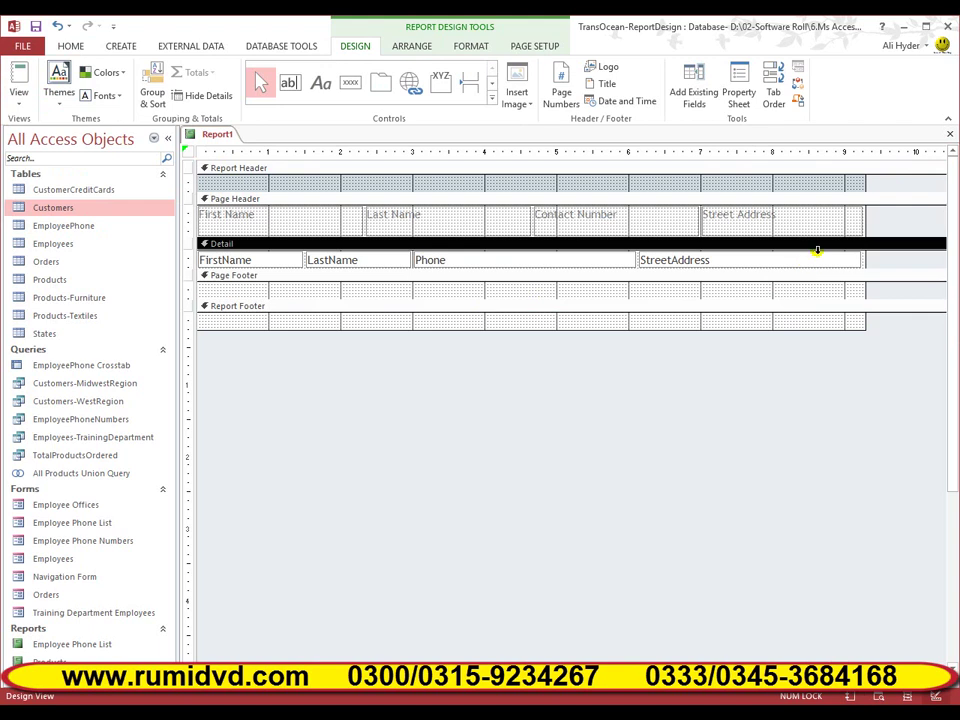
# - Set the Detail section's alternate back color to the pale blue #D1EAF0, review the records in Report View and return to Design View
pyautogui.click(738, 92)
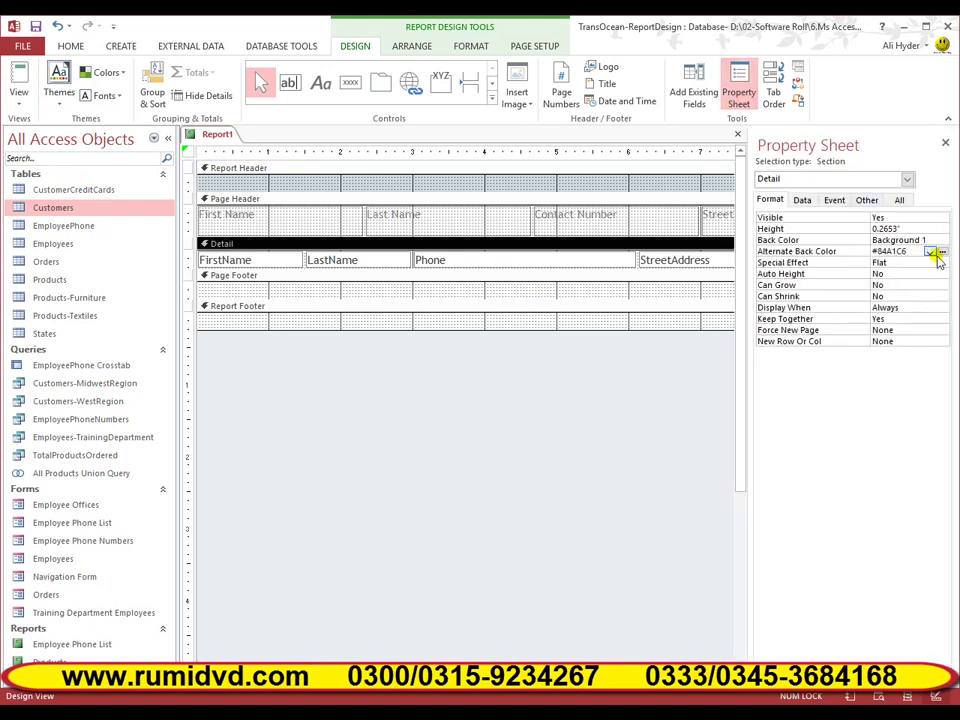
pyautogui.click(942, 252)
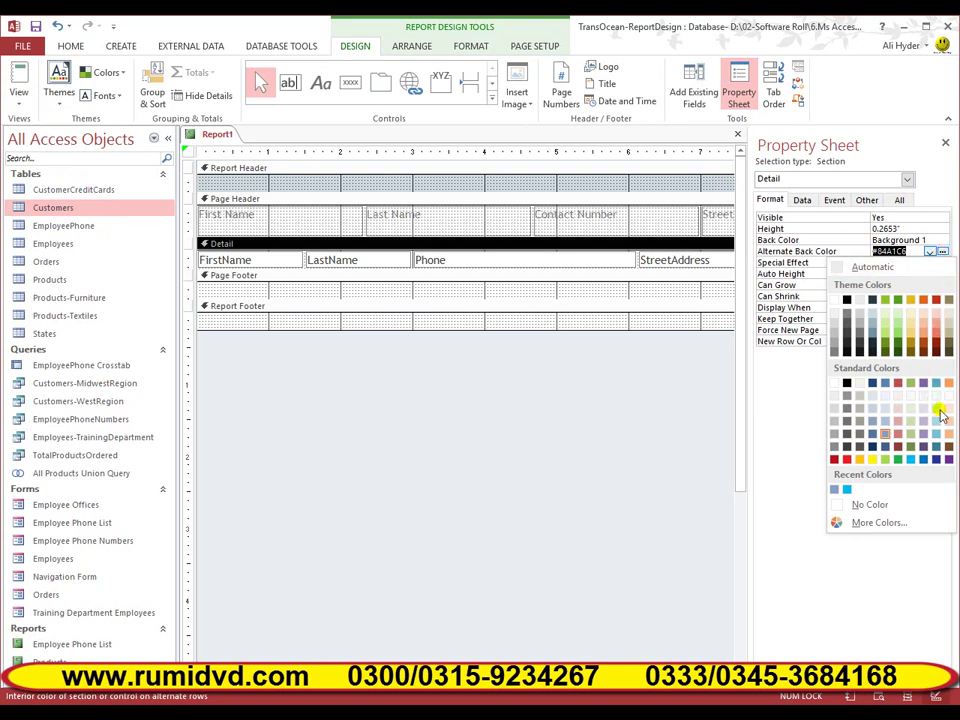
pyautogui.click(937, 413)
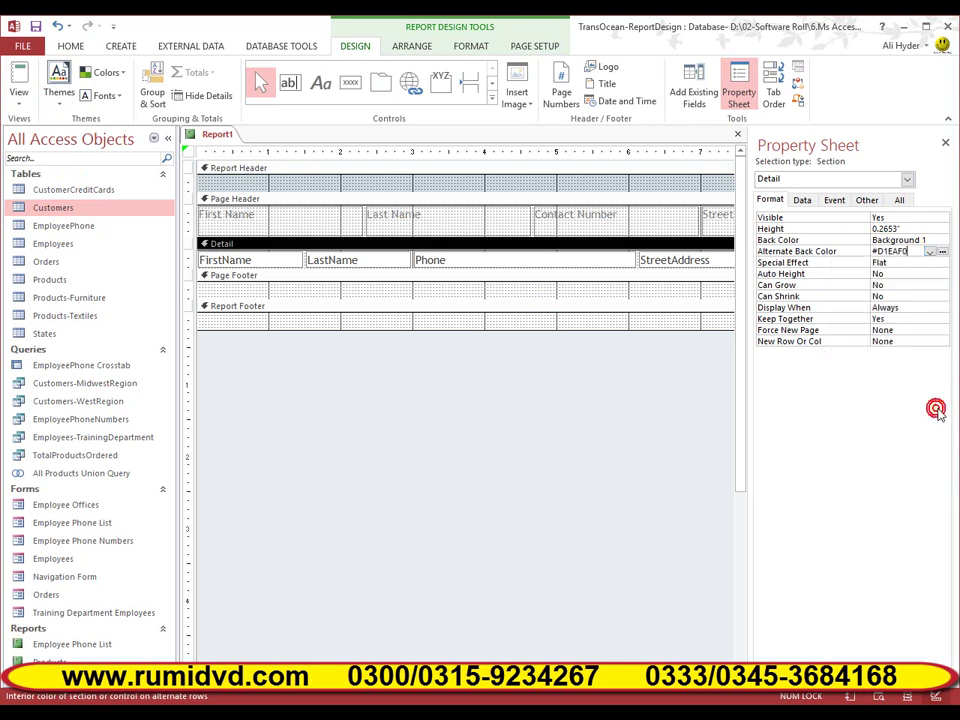
pyautogui.click(945, 143)
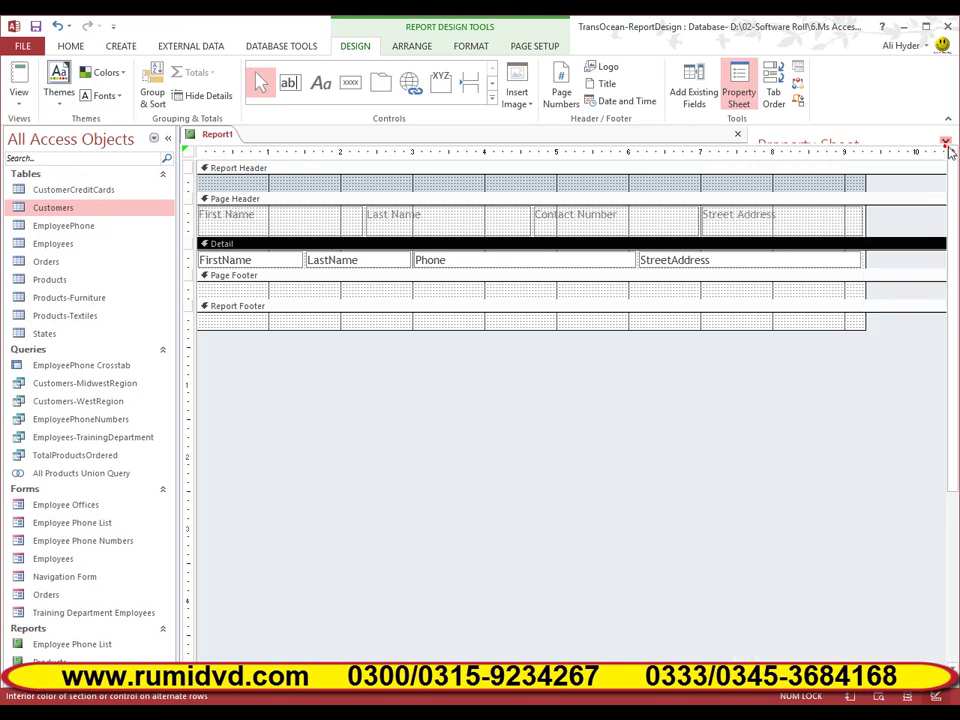
pyautogui.click(18, 92)
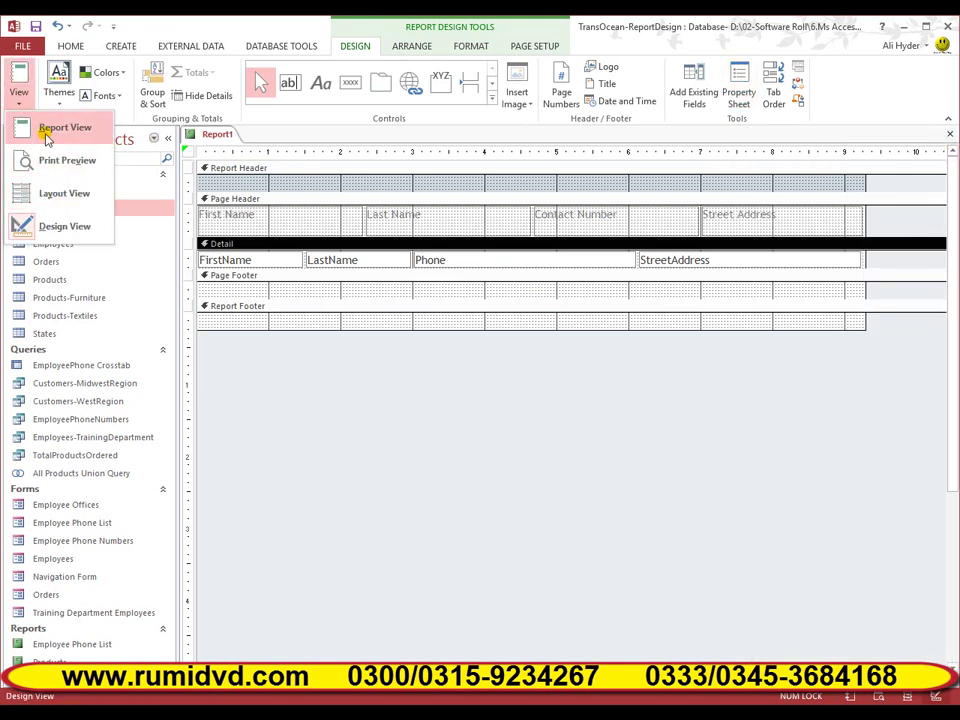
pyautogui.click(47, 138)
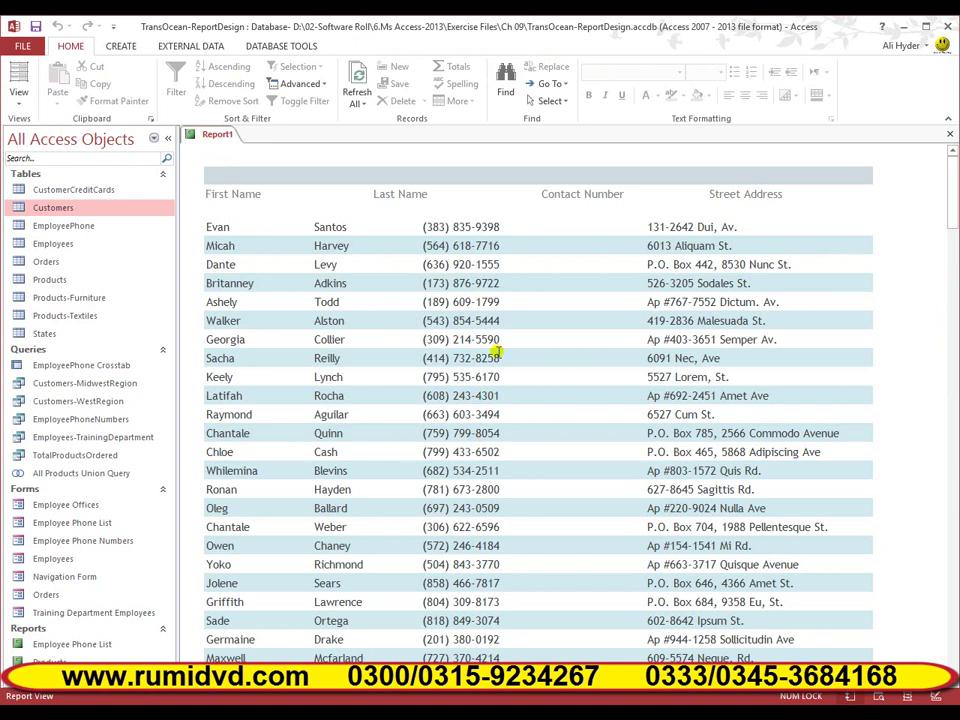
pyautogui.scroll(-1, 496, 354)
pyautogui.scroll(1, 495, 358)
pyautogui.click(18, 95)
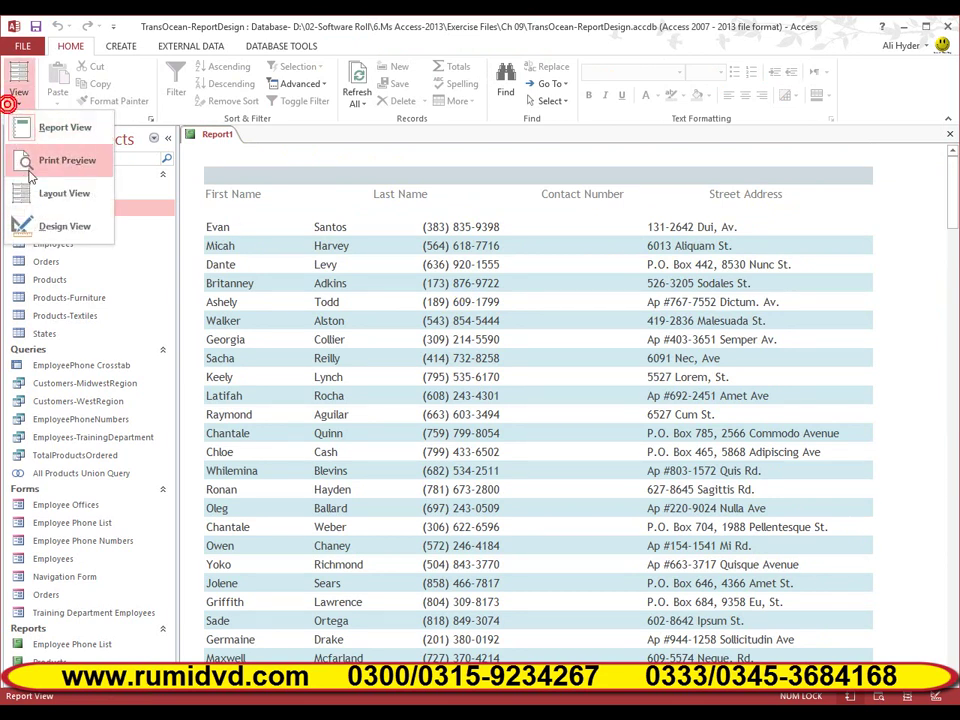
pyautogui.click(42, 230)
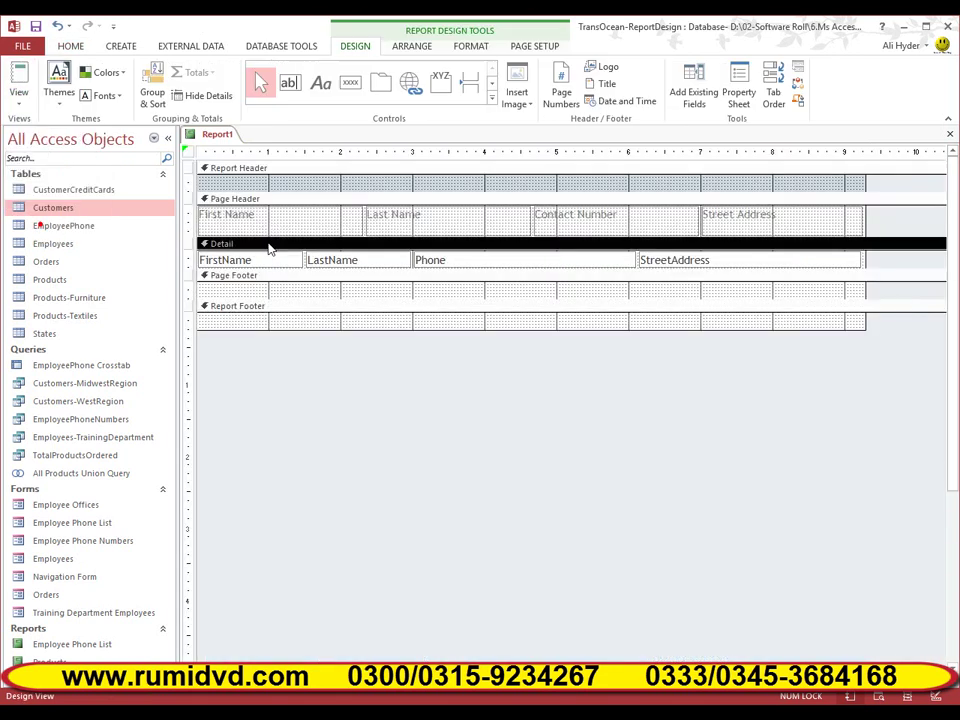
# - Start inserting a logo in the Report Header and browse to 02-Software Roll\6.Ms Access-2013\Exercise Files on drive D
pyautogui.click(293, 188)
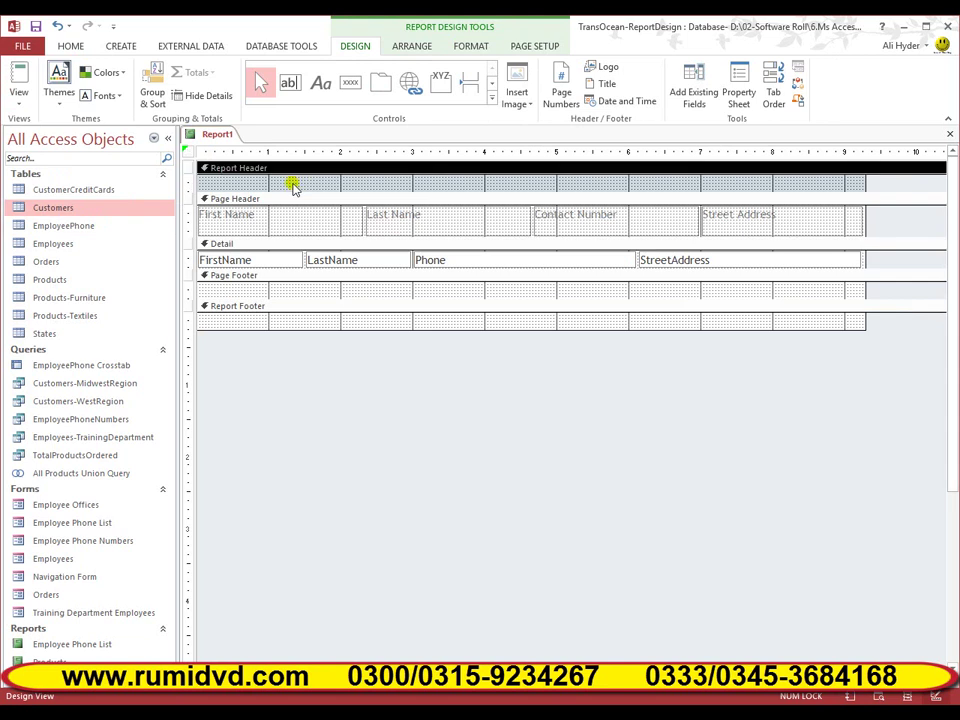
pyautogui.click(608, 68)
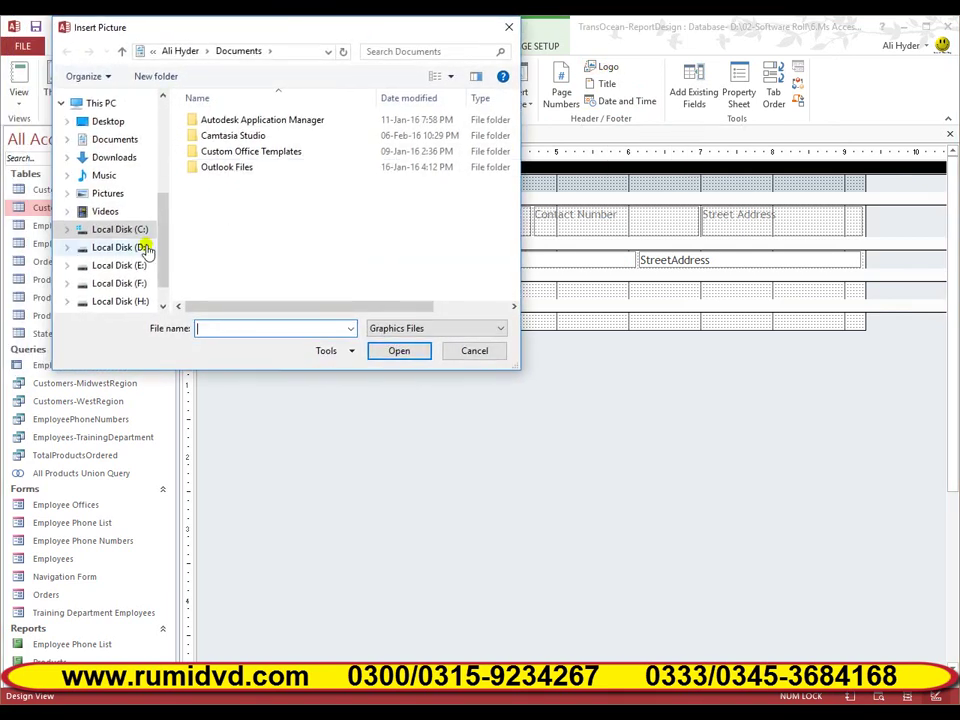
pyautogui.click(146, 248)
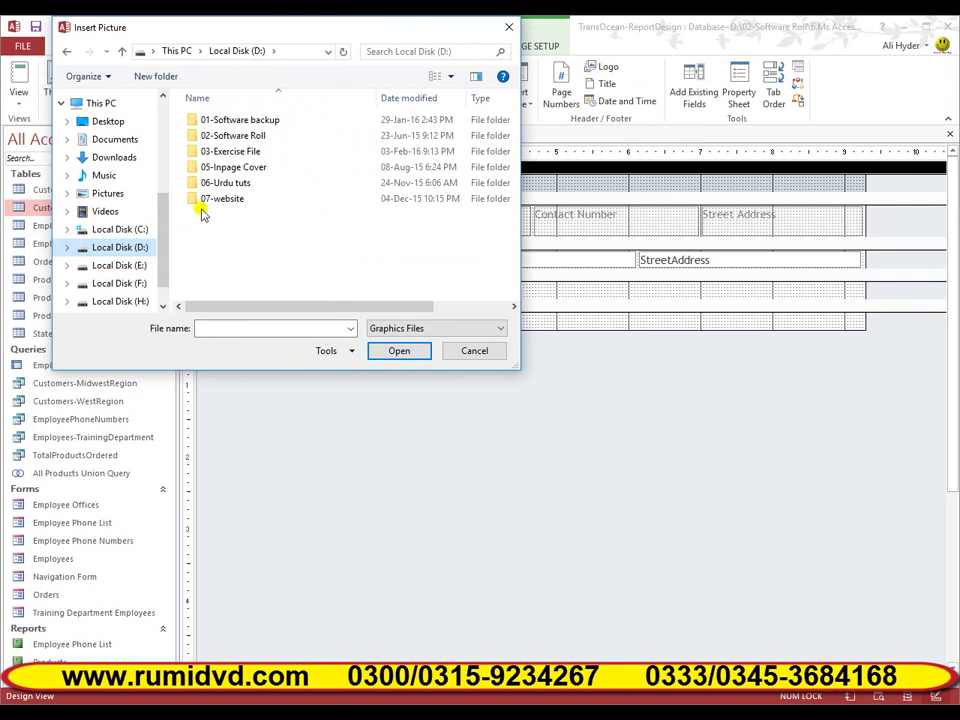
pyautogui.doubleClick(222, 135)
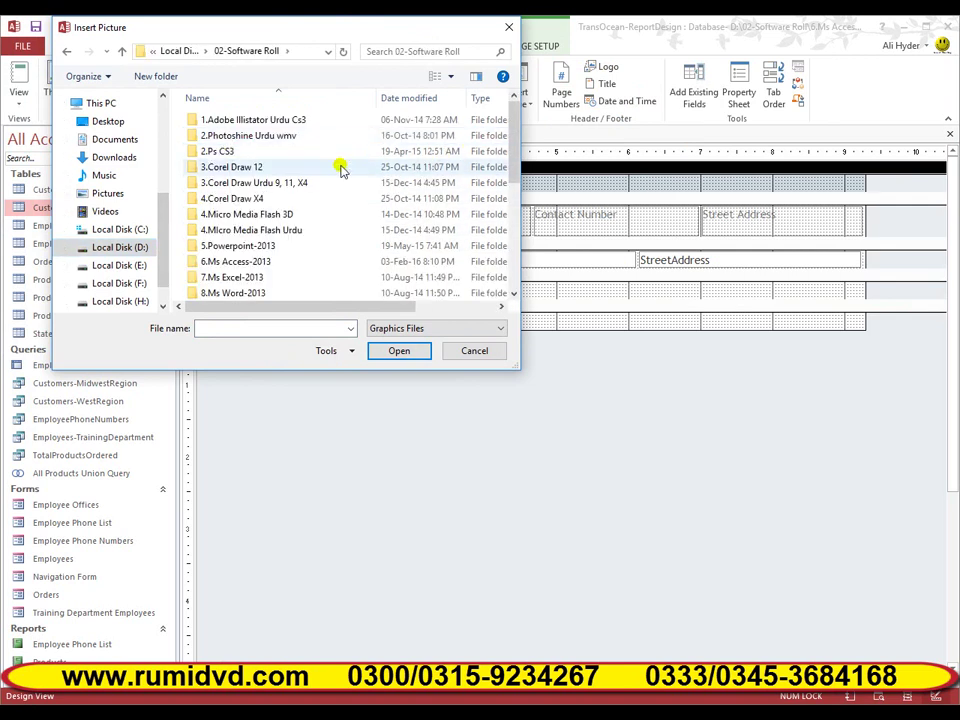
pyautogui.doubleClick(248, 262)
pyautogui.moveTo(516, 172); pyautogui.dragTo(516, 180)
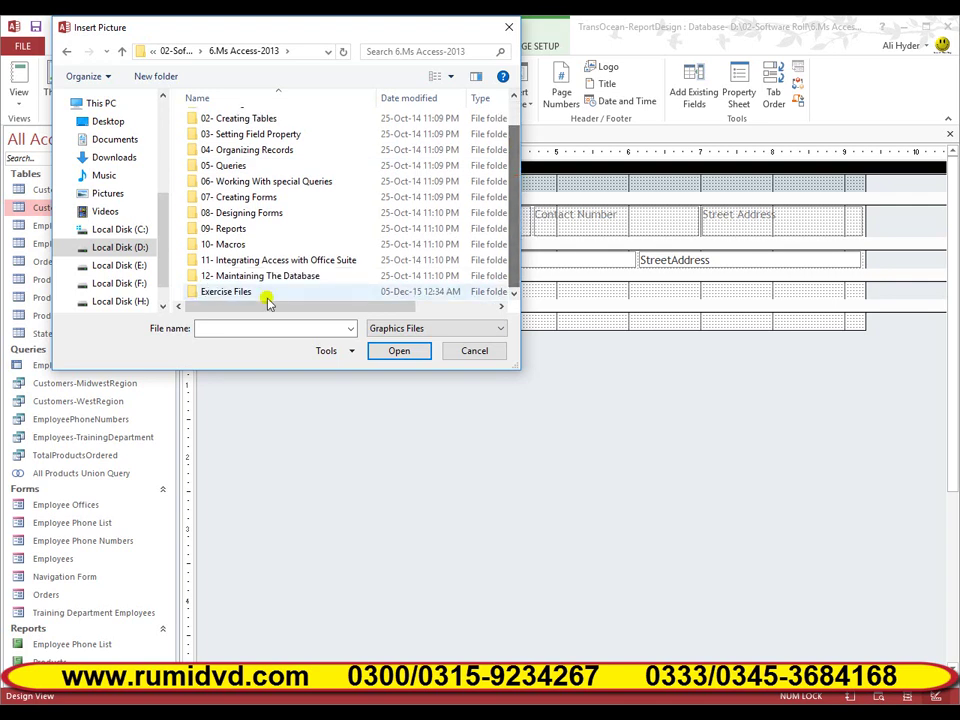
pyautogui.doubleClick(242, 294)
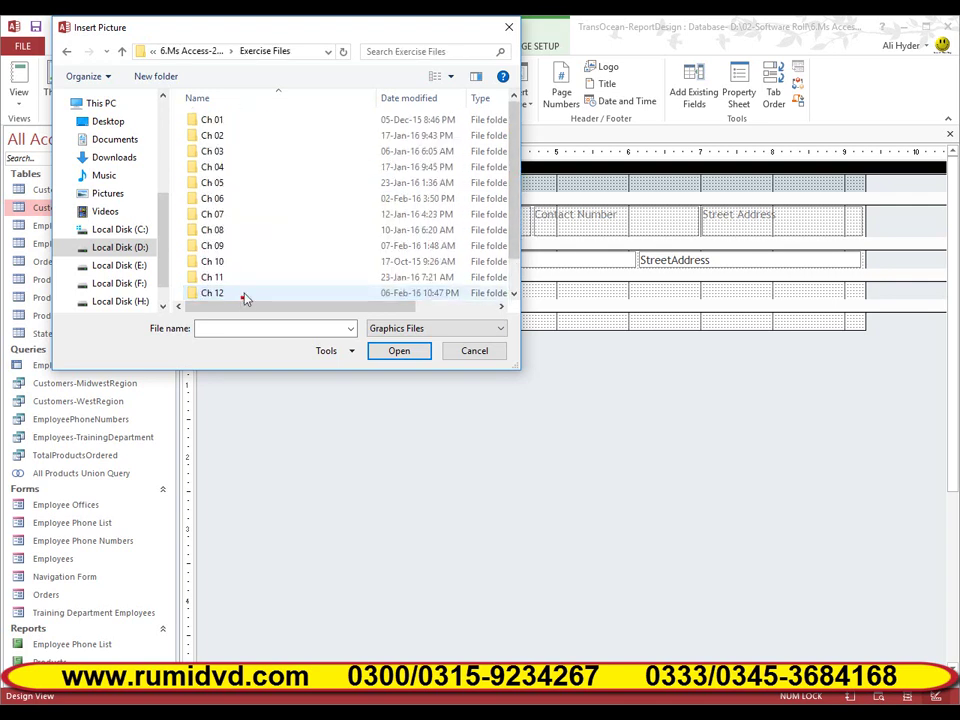
# - Insert the OceanCycle picture from the Ch 12 folder as the logo and enlarge it in the Report Header
pyautogui.doubleClick(217, 185)
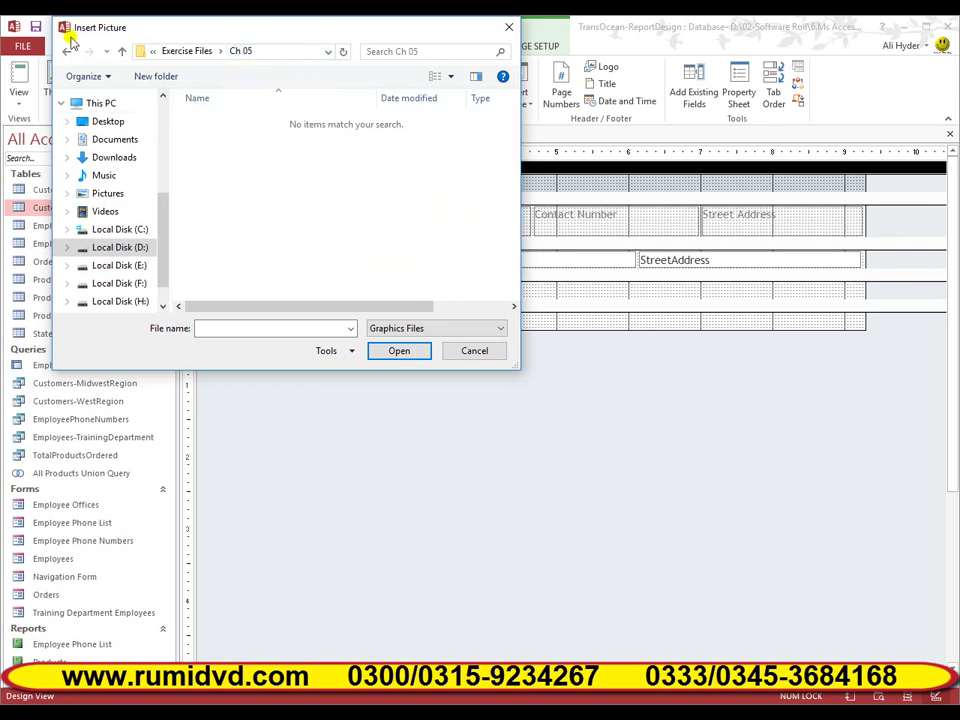
pyautogui.click(66, 51)
pyautogui.moveTo(514, 176); pyautogui.dragTo(510, 211)
pyautogui.doubleClick(240, 263)
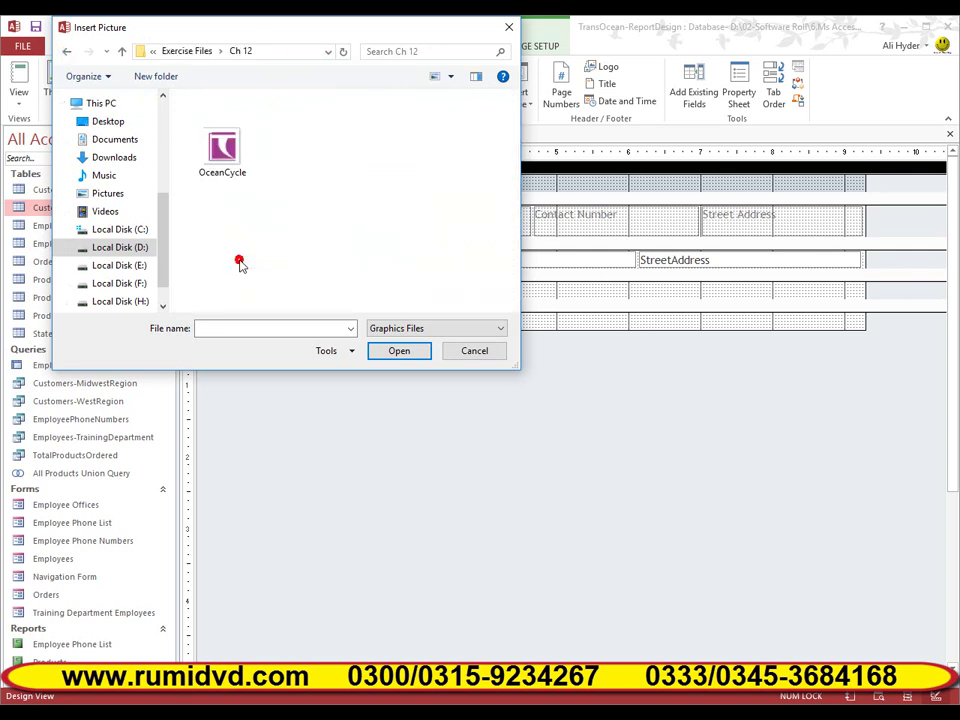
pyautogui.click(216, 152)
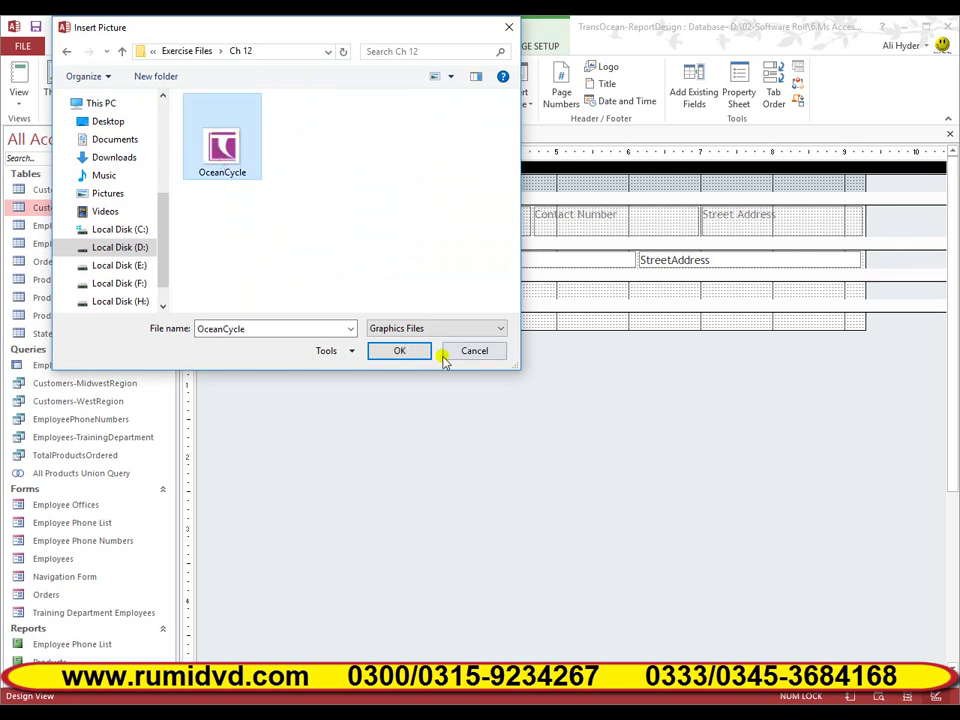
pyautogui.click(403, 351)
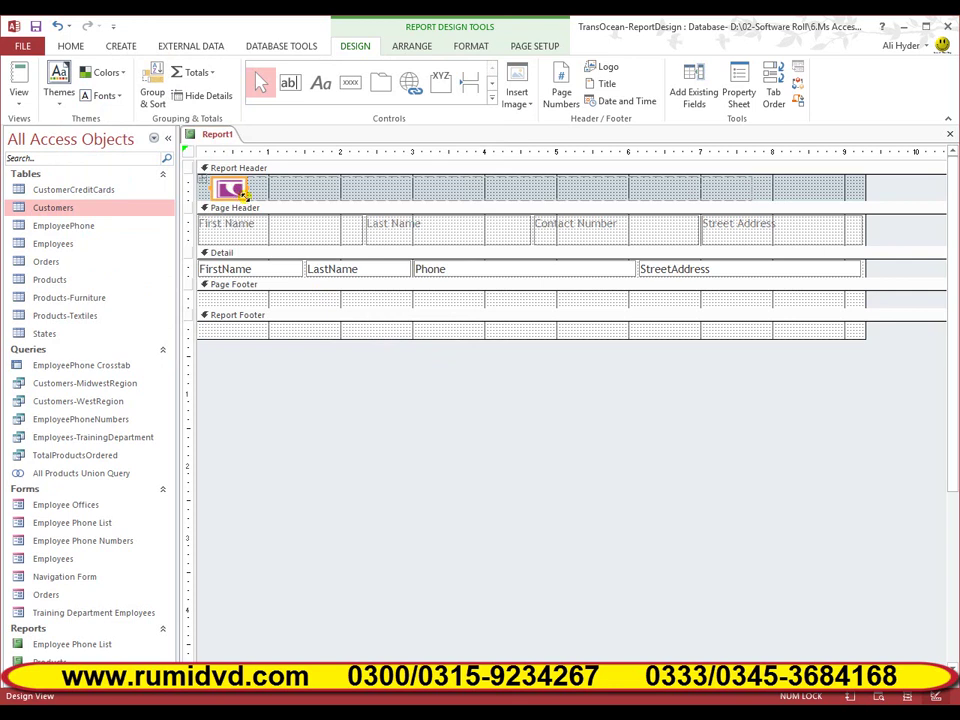
pyautogui.moveTo(241, 207); pyautogui.dragTo(257, 222)
pyautogui.click(245, 210)
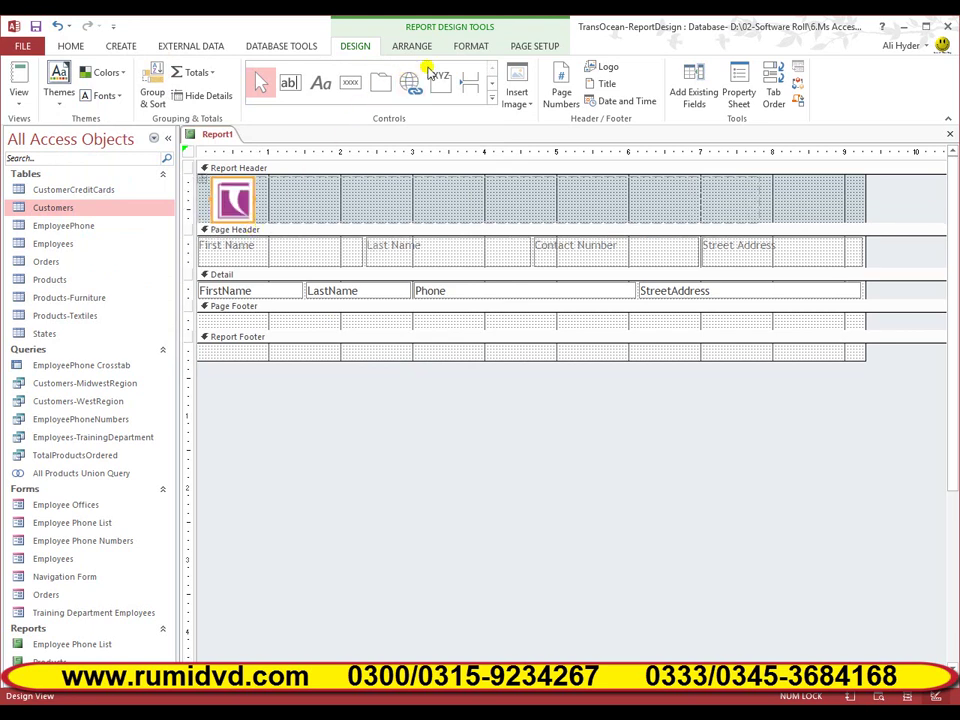
# - Add the title "Customer's Report" to the Report Header and select its text
pyautogui.click(606, 86)
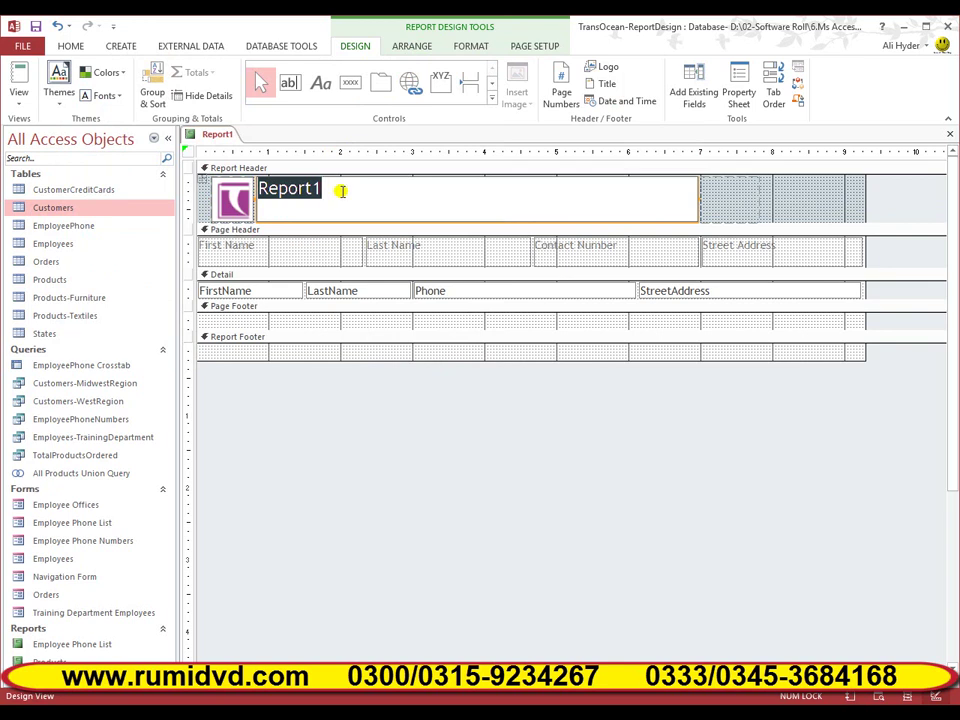
pyautogui.write("Customer's")
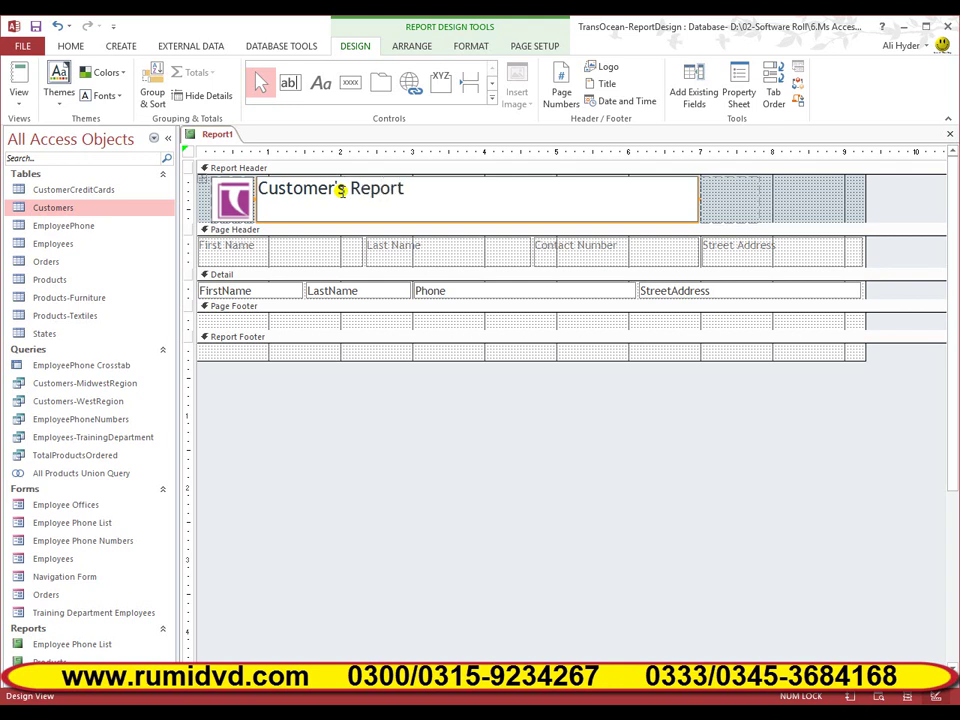
pyautogui.click(406, 191)
pyautogui.moveTo(418, 191); pyautogui.dragTo(266, 189)
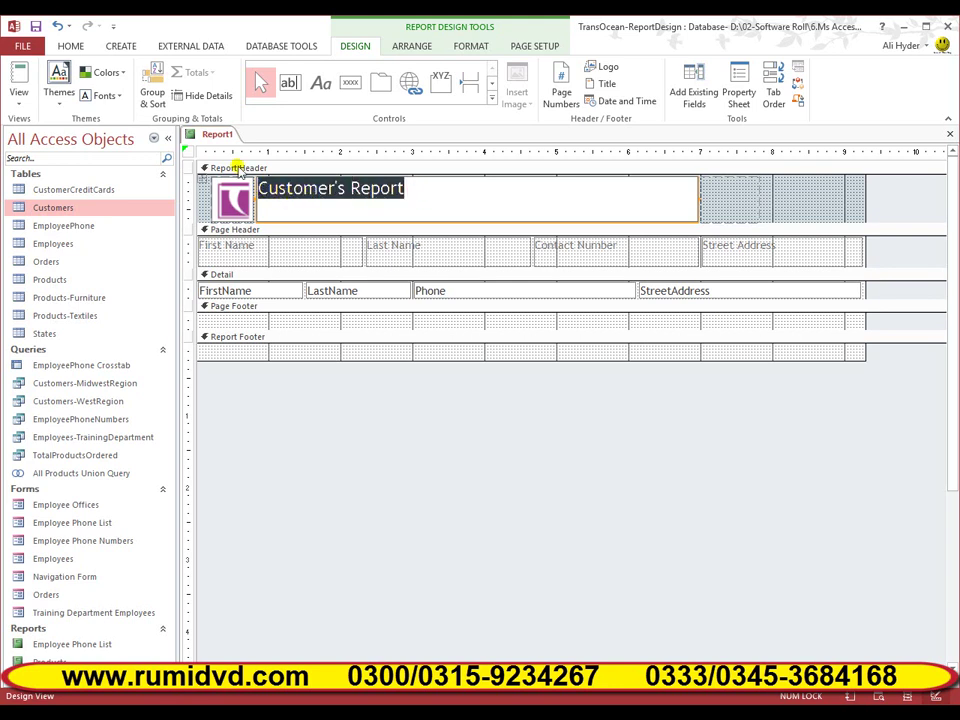
# - Set the font size of the "Customer's Report" title in the Report Header to 26, trying 20 and 22 on the way
pyautogui.click(64, 45)
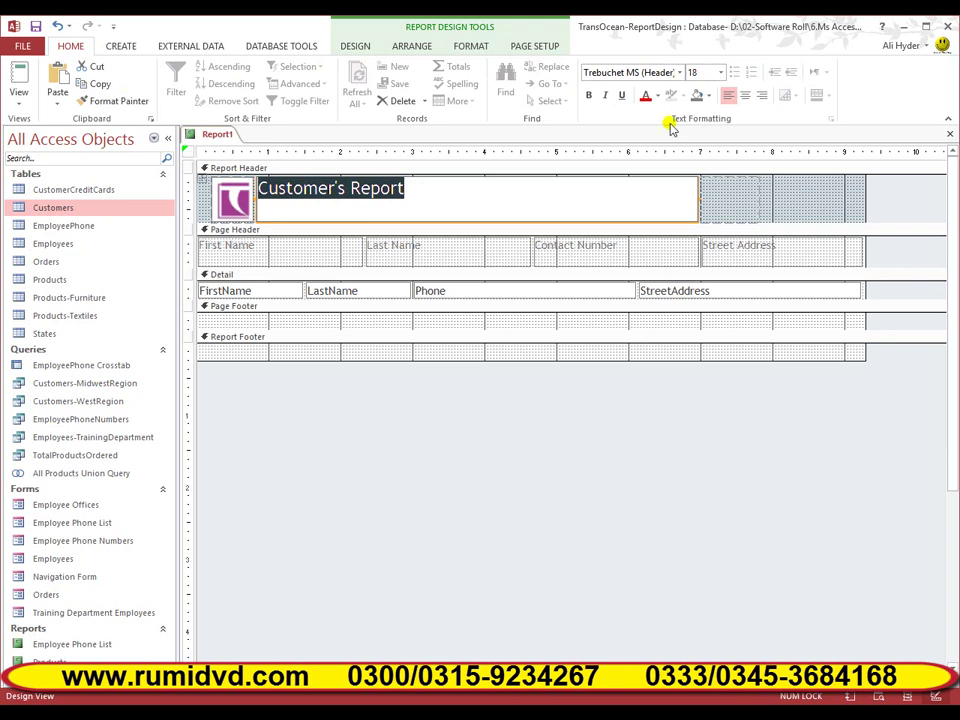
pyautogui.click(720, 72)
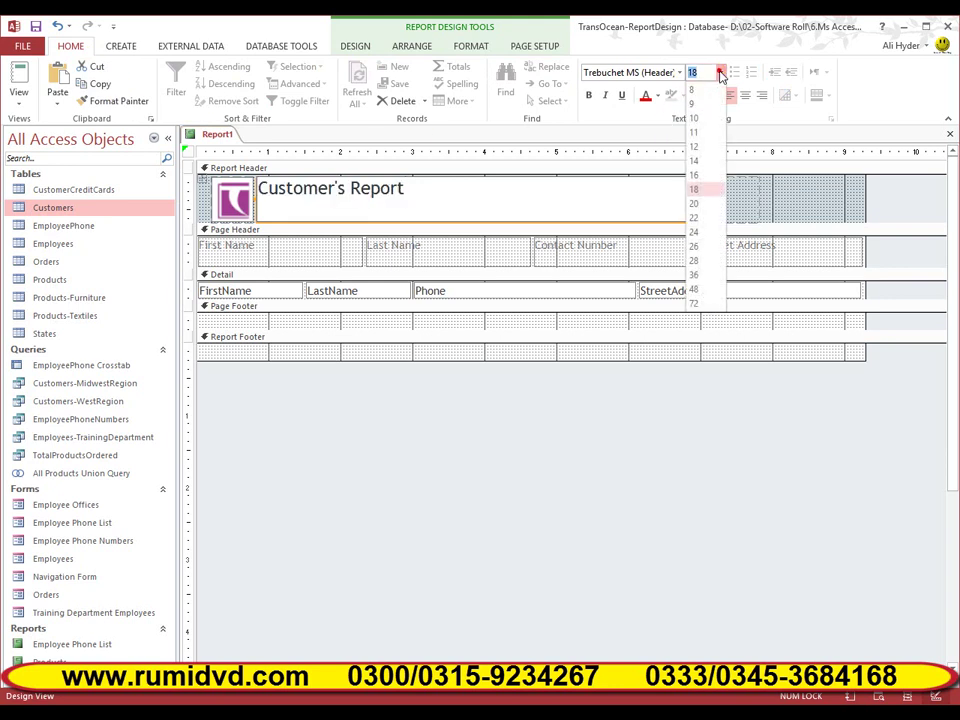
pyautogui.click(704, 206)
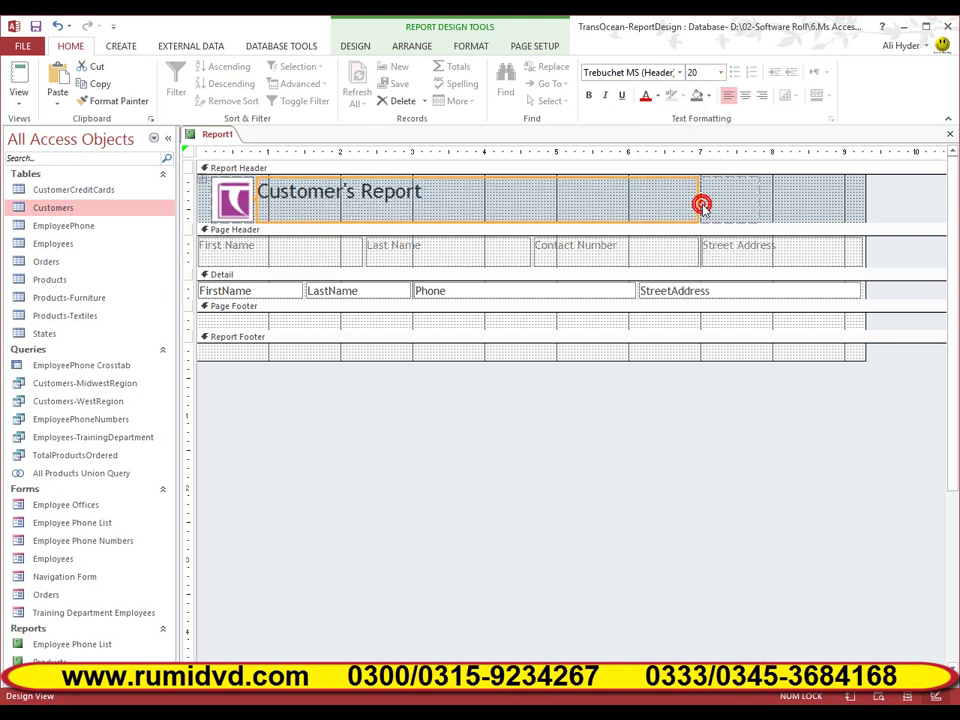
pyautogui.click(720, 72)
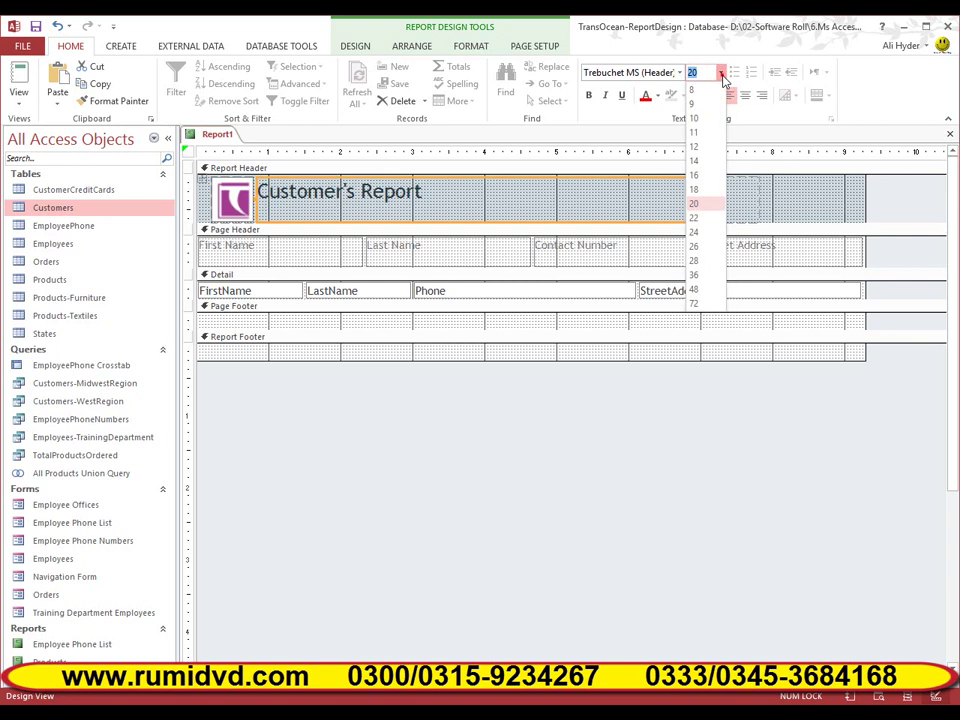
pyautogui.click(710, 218)
pyautogui.click(722, 73)
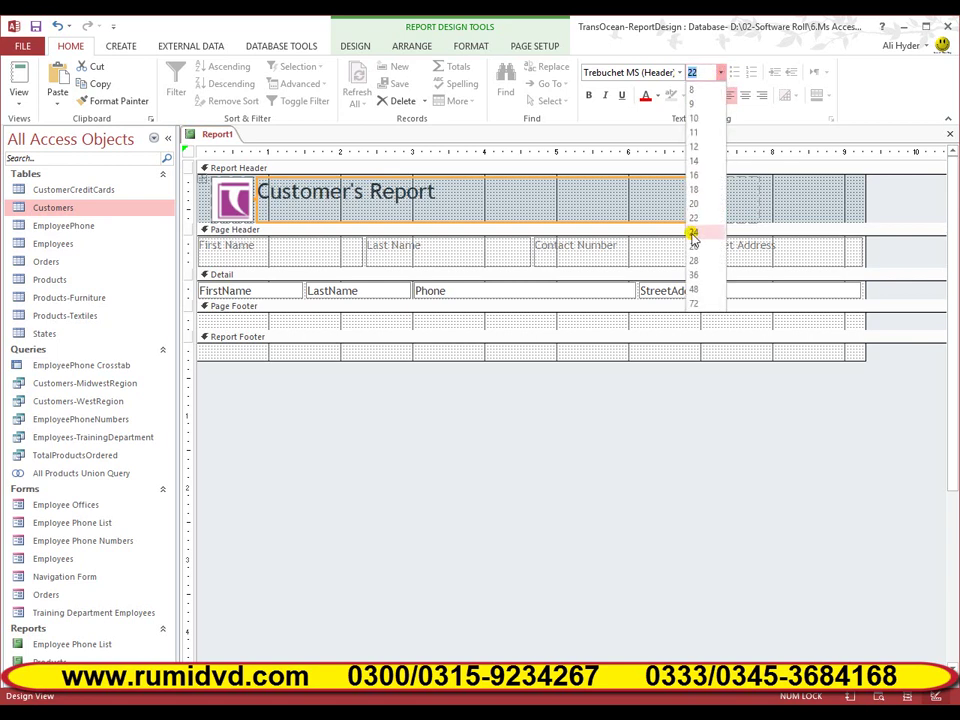
pyautogui.click(702, 250)
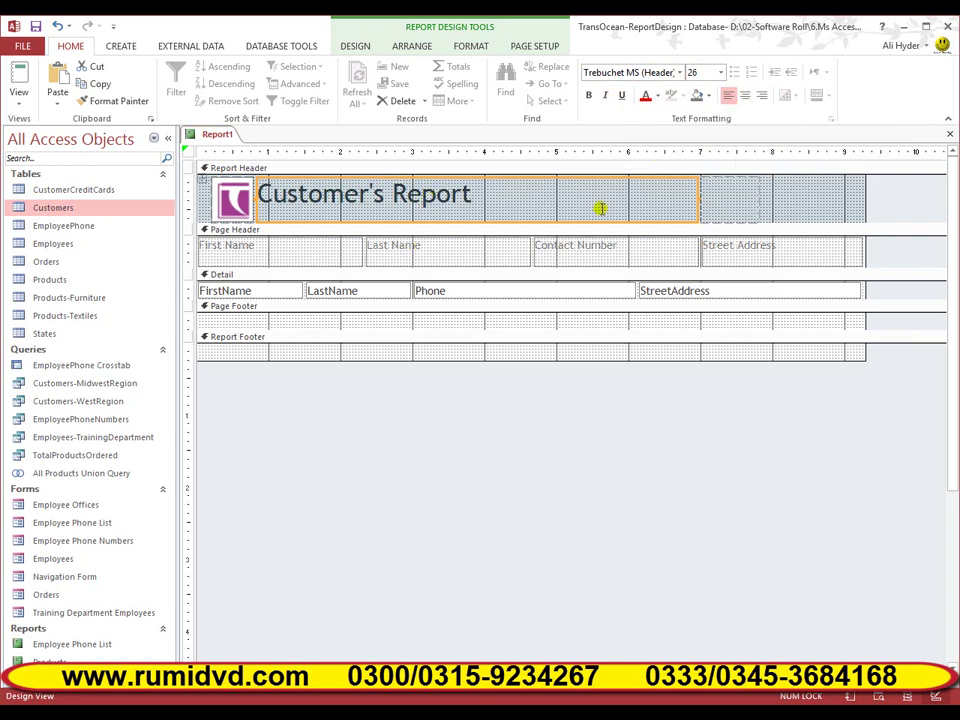
# - Review the enlarged title and the logo in Report View and return to Design View
pyautogui.click(352, 48)
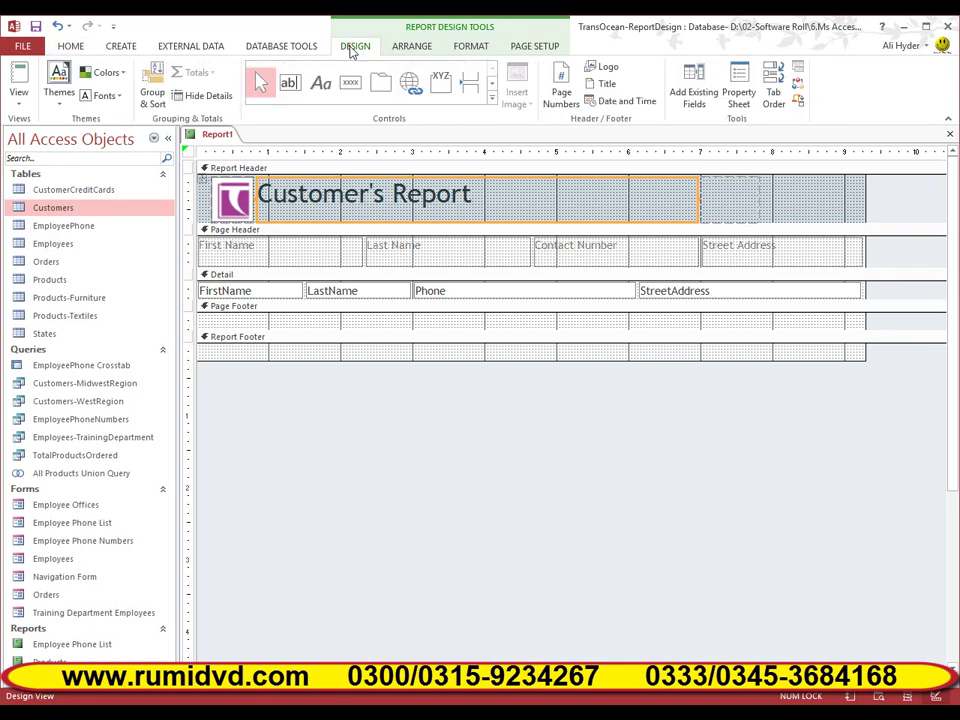
pyautogui.click(20, 101)
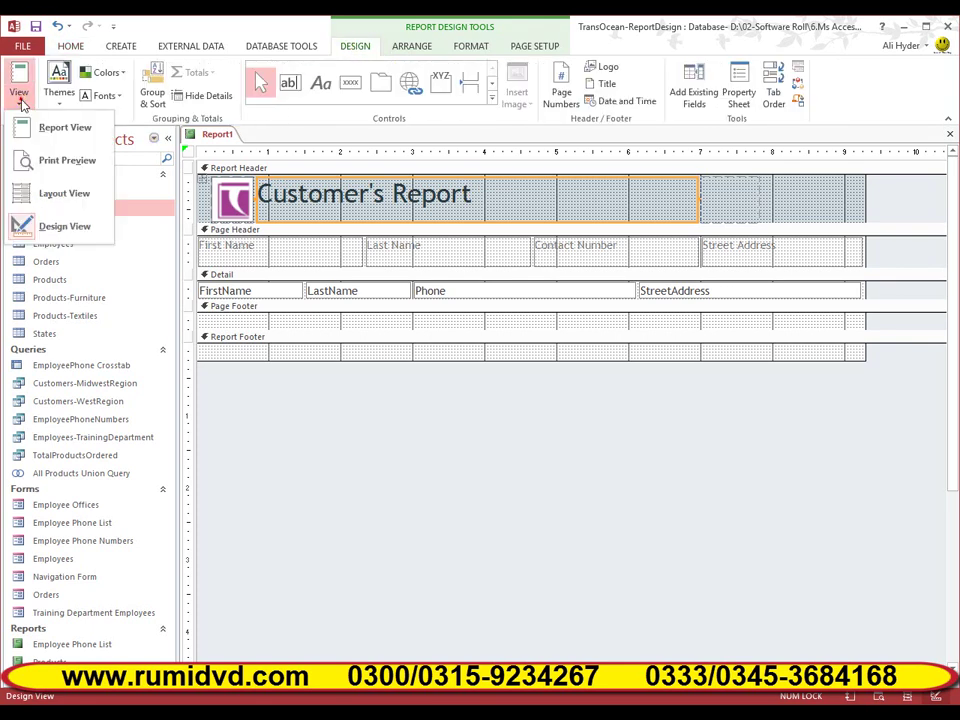
pyautogui.click(64, 127)
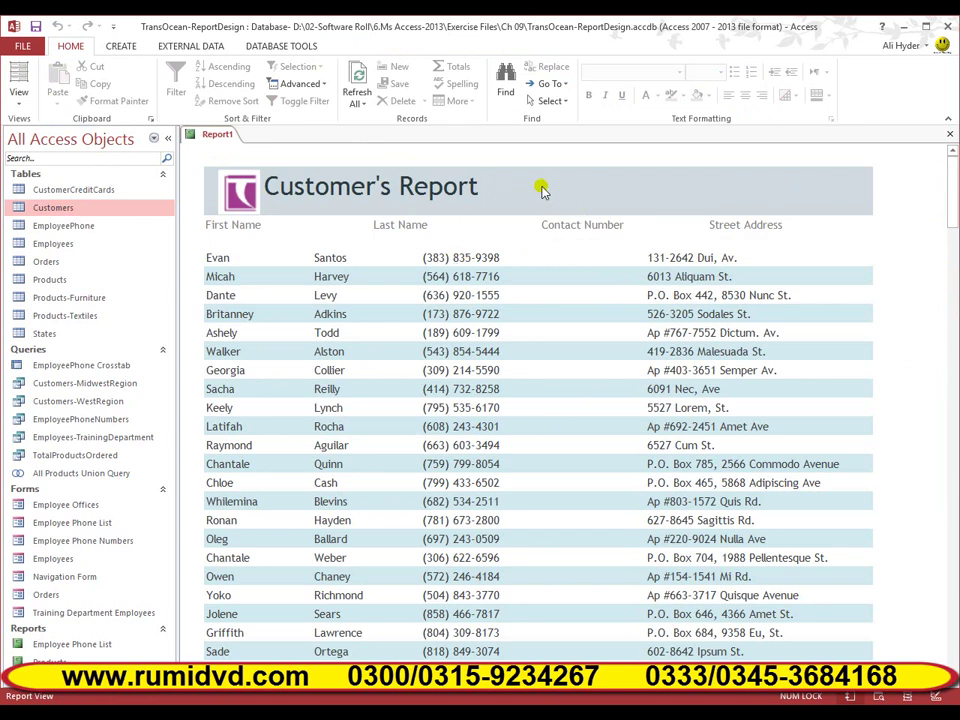
pyautogui.click(18, 88)
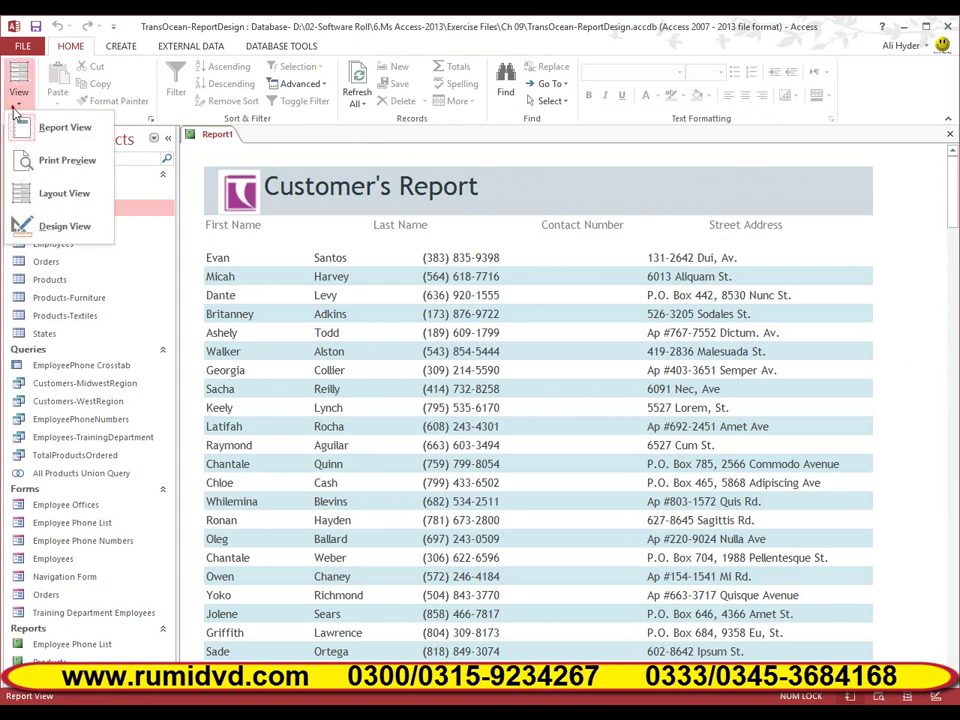
pyautogui.click(27, 229)
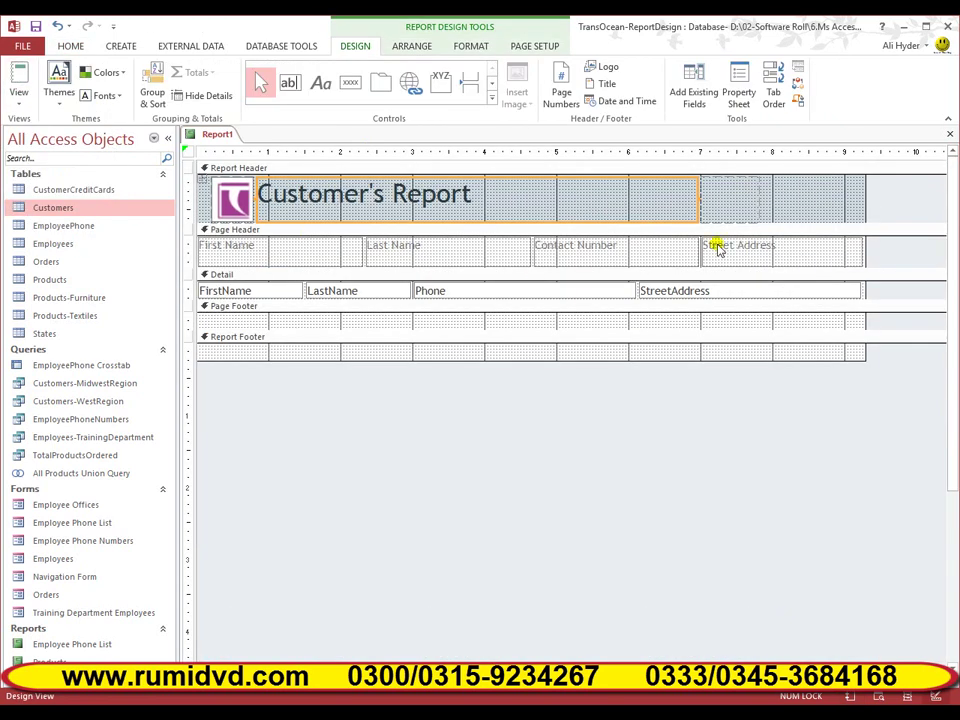
# - Set the Report Header section's back color to Automatic and close its properties
pyautogui.click(810, 201)
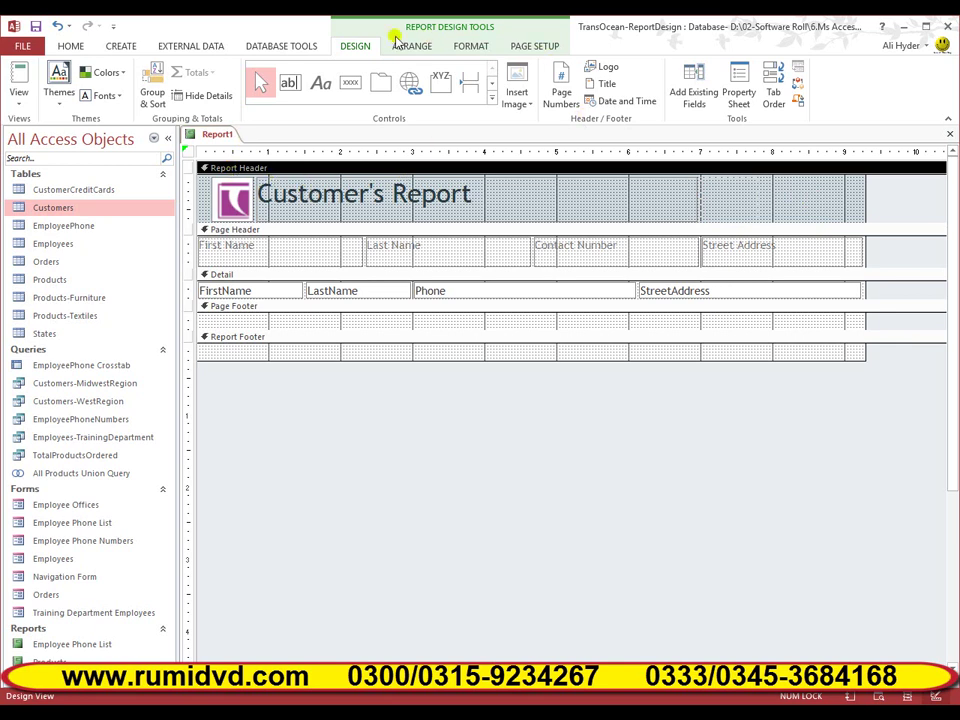
pyautogui.click(739, 90)
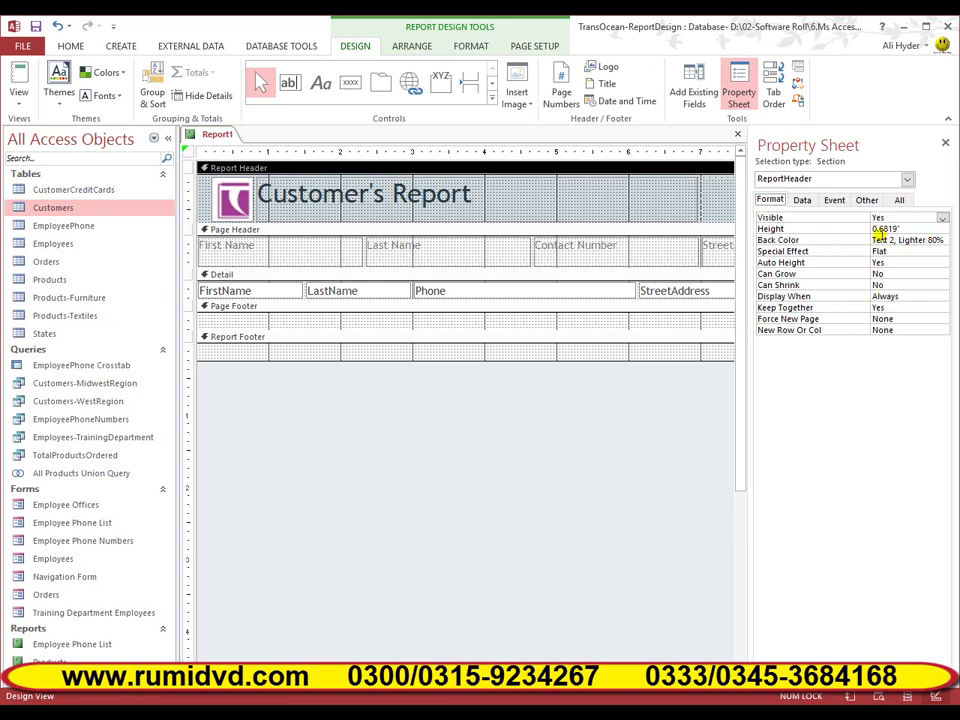
pyautogui.click(918, 240)
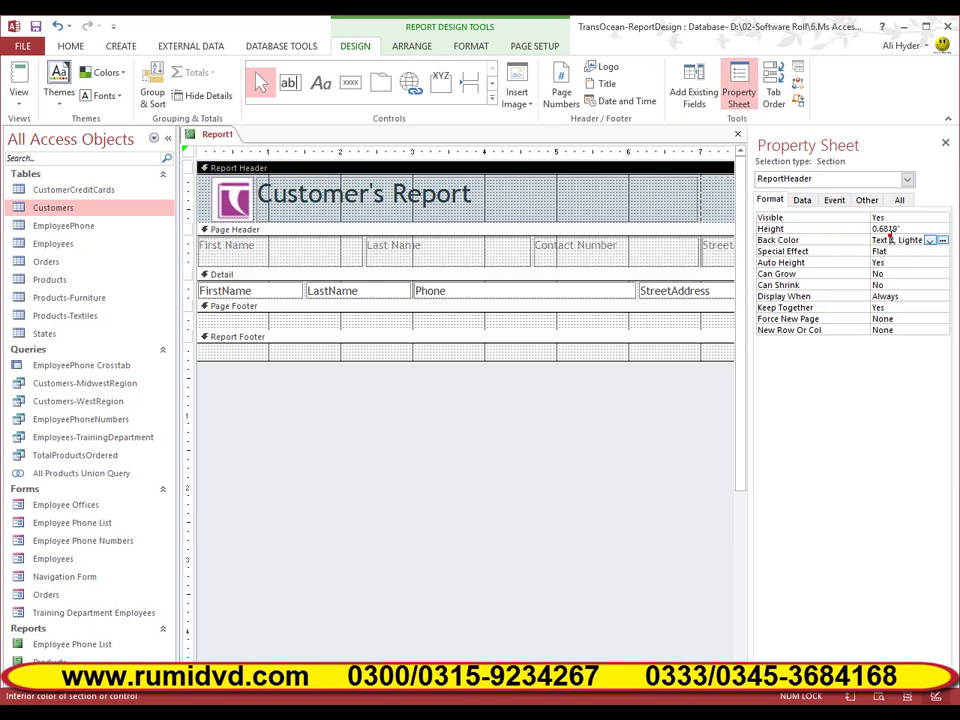
pyautogui.click(943, 242)
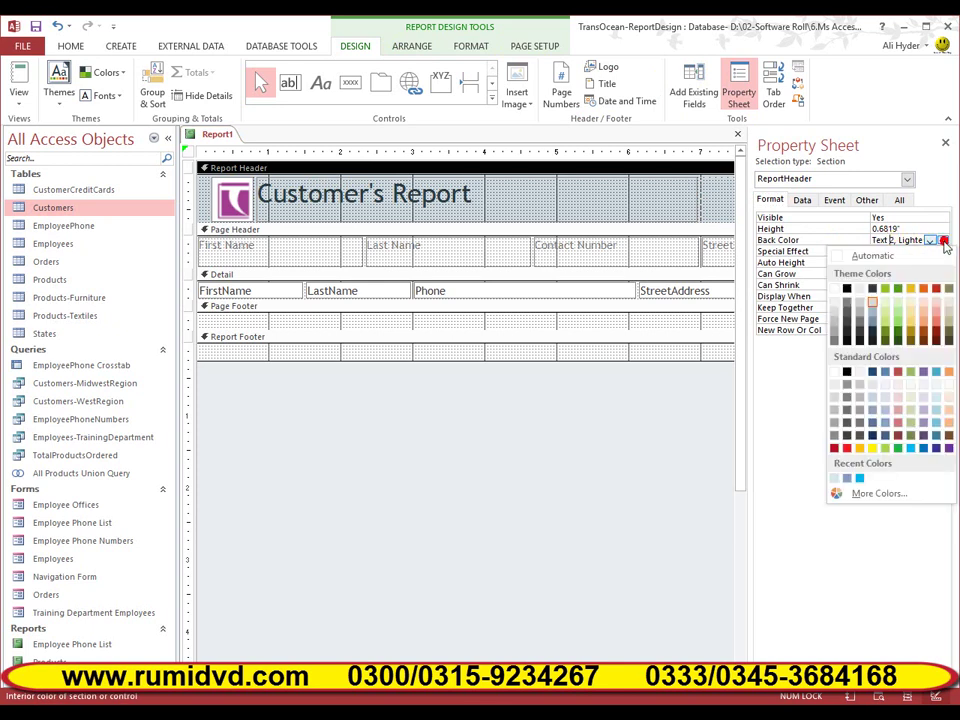
pyautogui.click(881, 257)
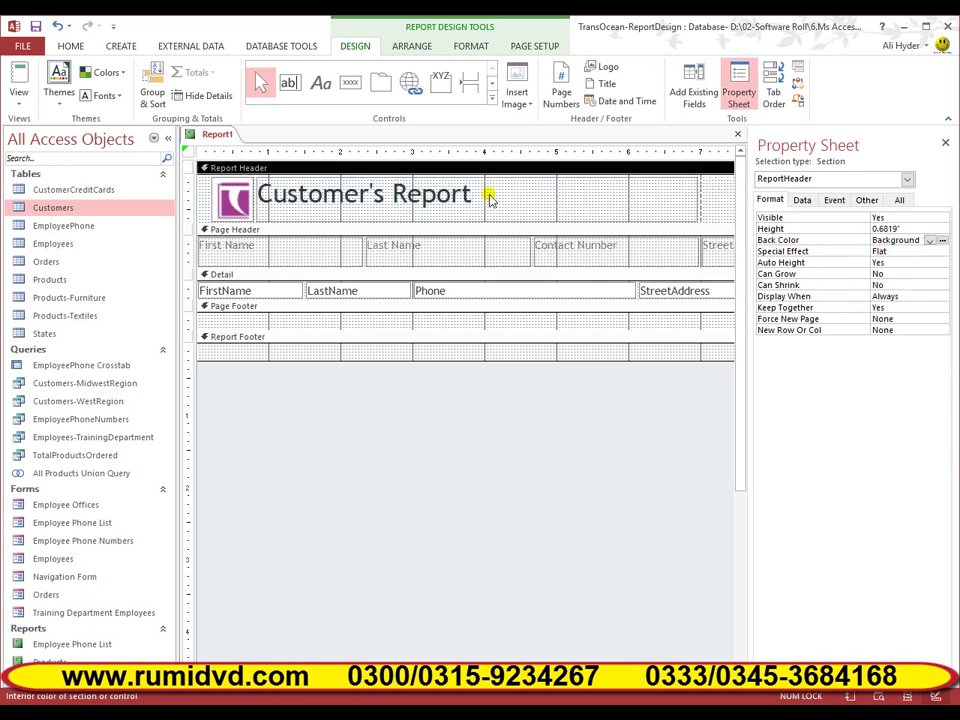
pyautogui.click(945, 143)
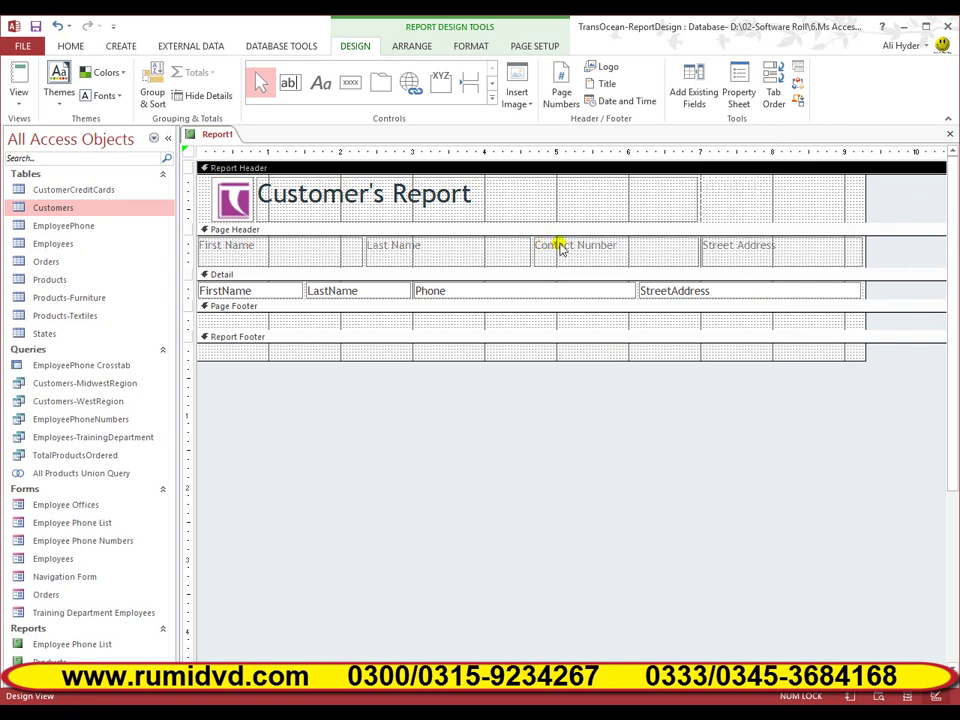
# - Insert page numbers in the Page N of M format in the Page Footer with Right alignment, shown on the first page
pyautogui.click(252, 310)
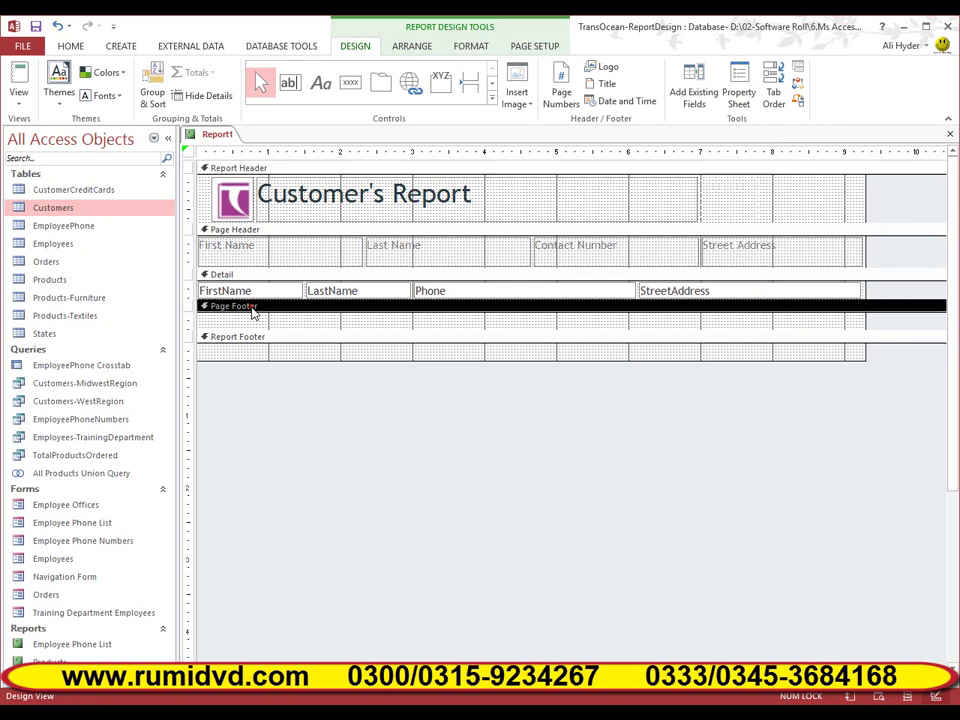
pyautogui.click(562, 98)
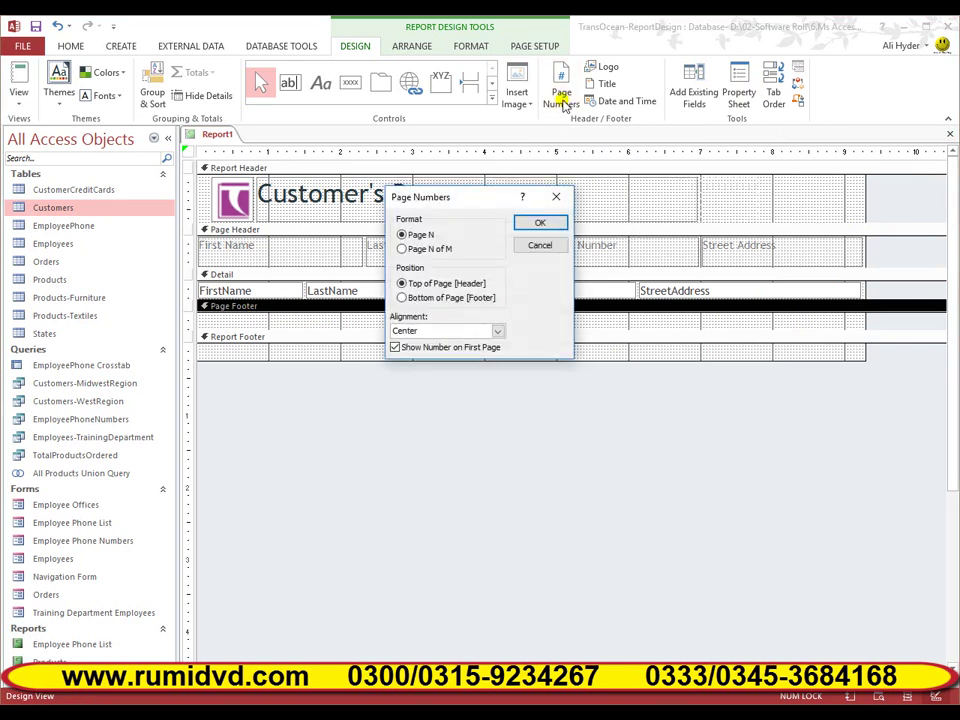
pyautogui.moveTo(465, 207); pyautogui.dragTo(489, 161)
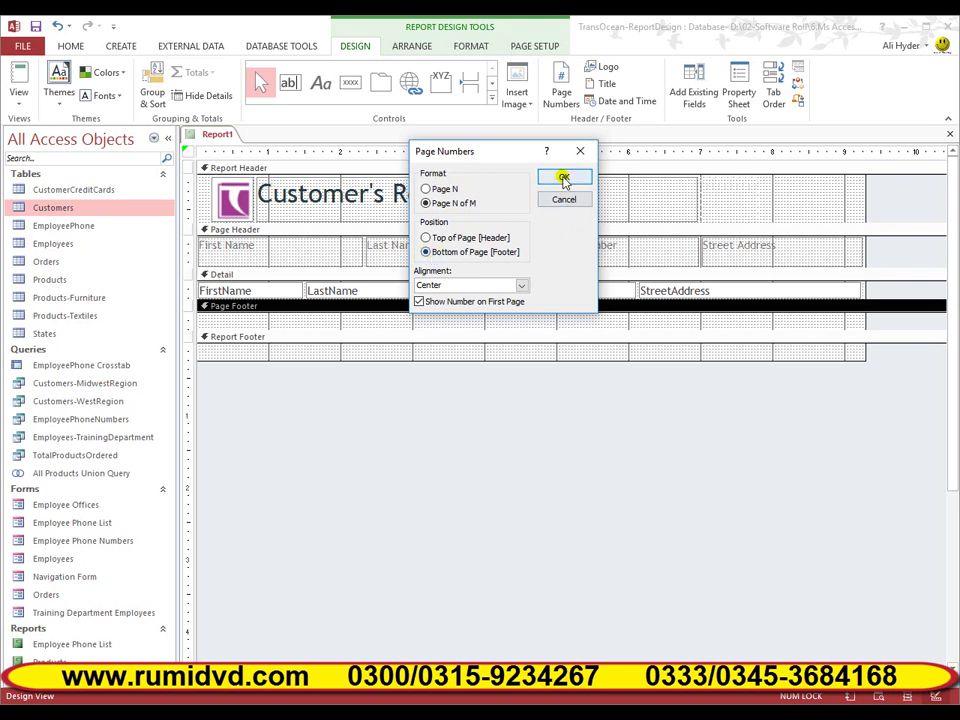
pyautogui.click(520, 286)
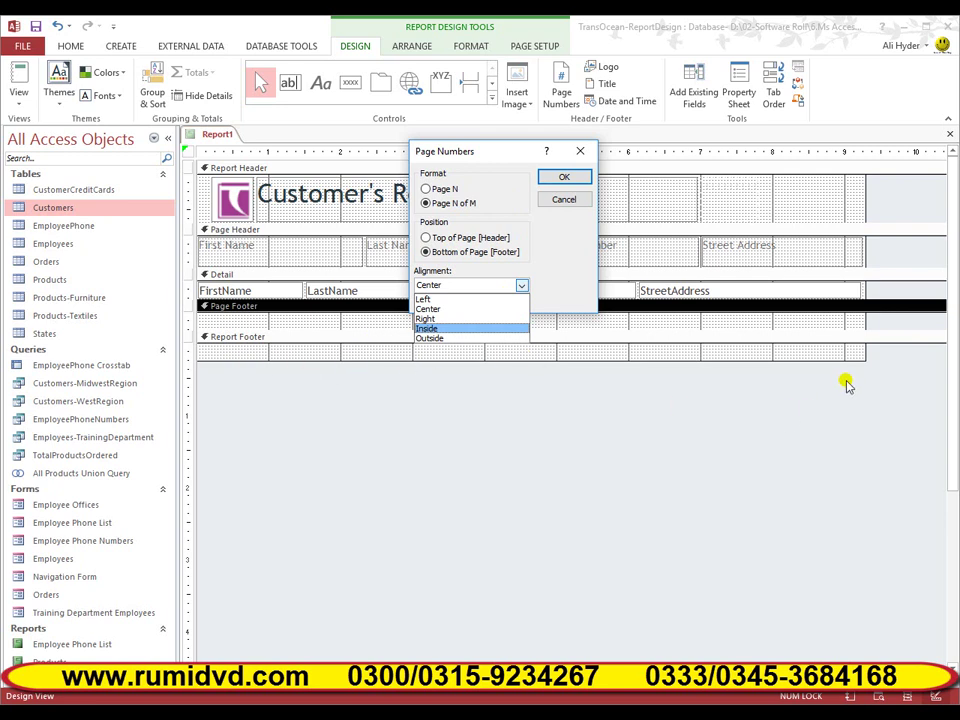
pyautogui.click(489, 319)
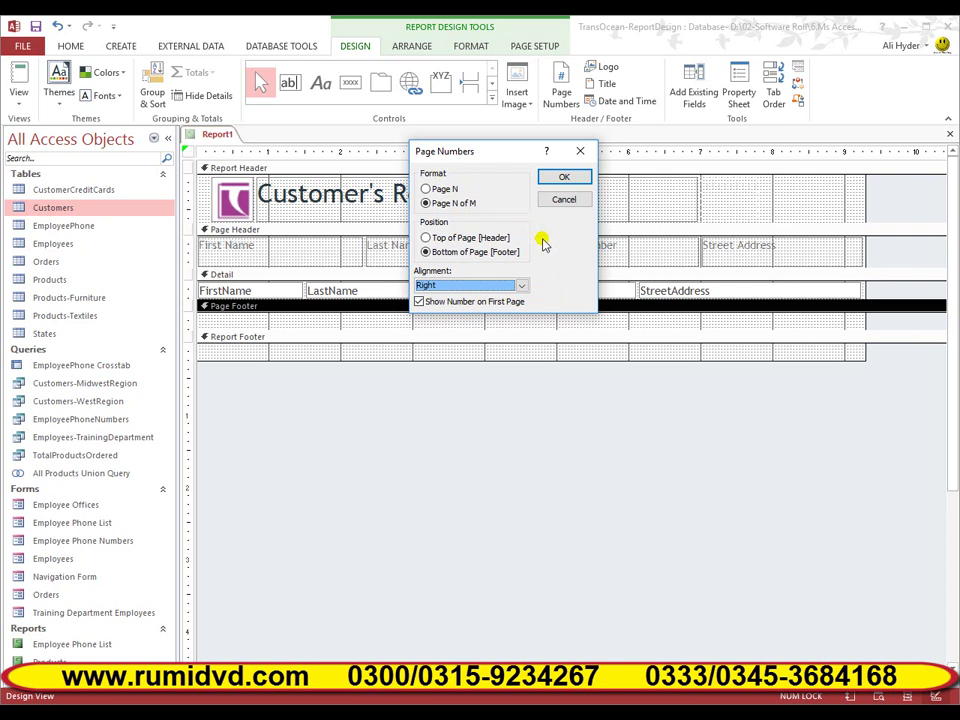
pyautogui.click(561, 181)
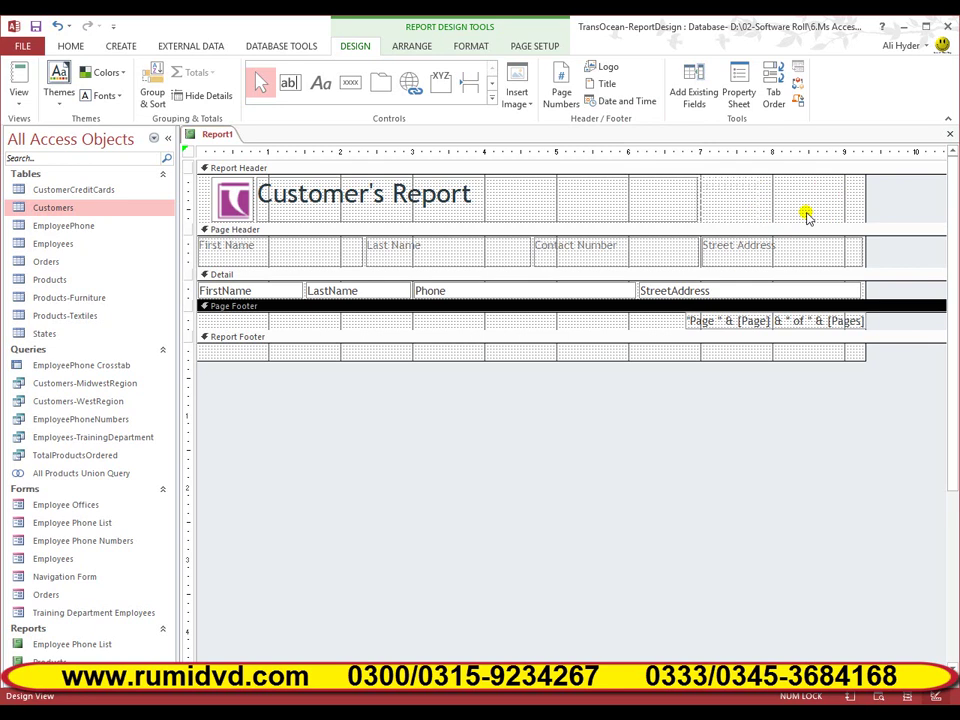
# - Insert the date without the time in the Report Header, using the first 07-Feb-16 format
pyautogui.click(608, 104)
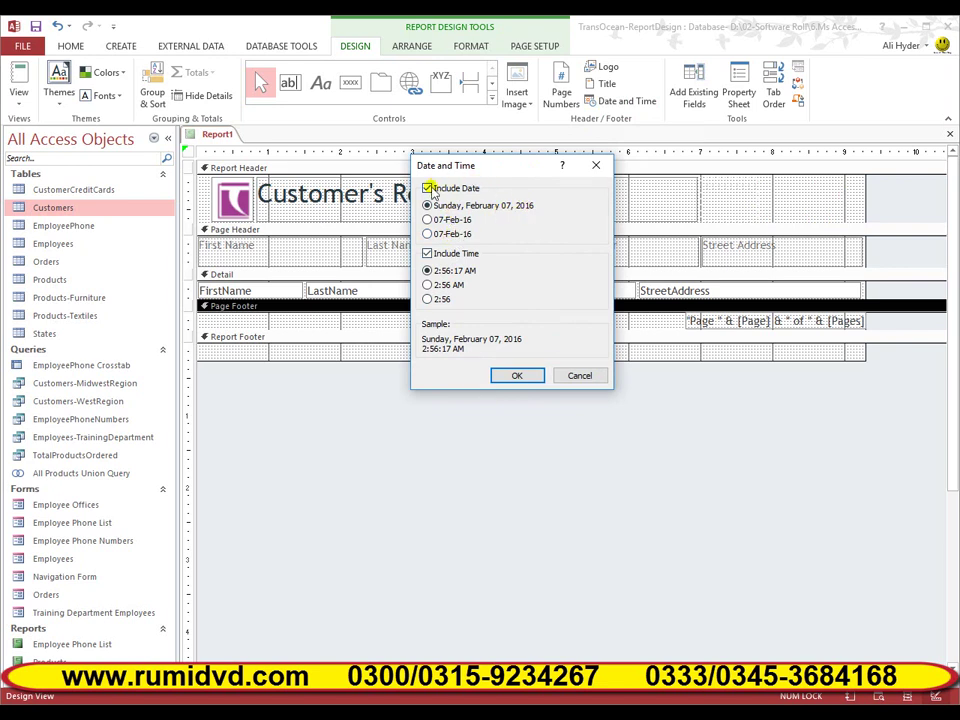
pyautogui.click(427, 254)
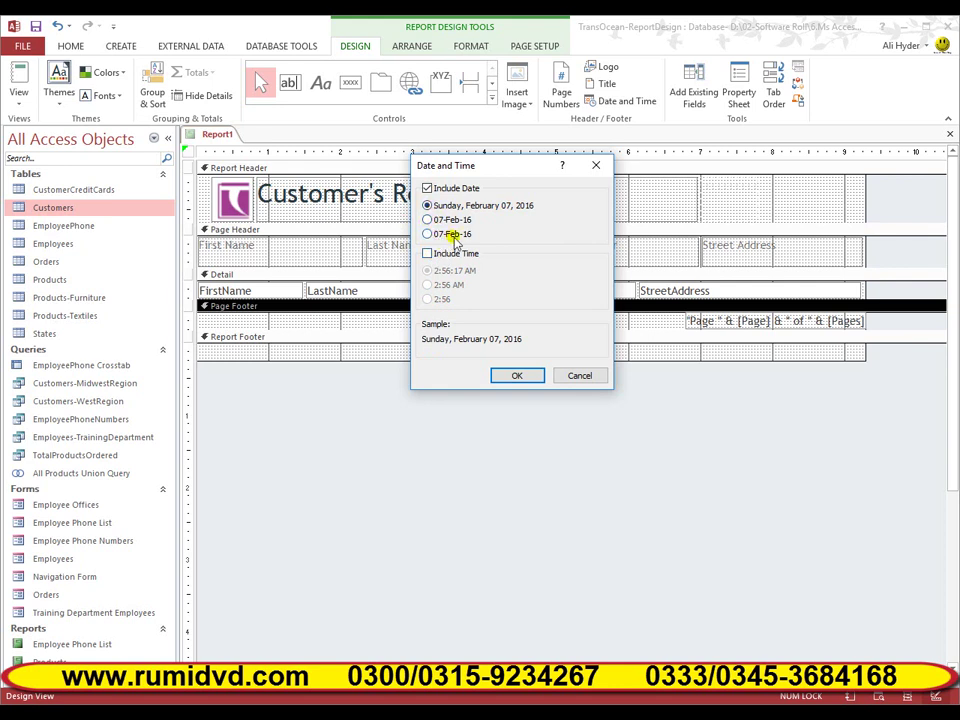
pyautogui.click(427, 220)
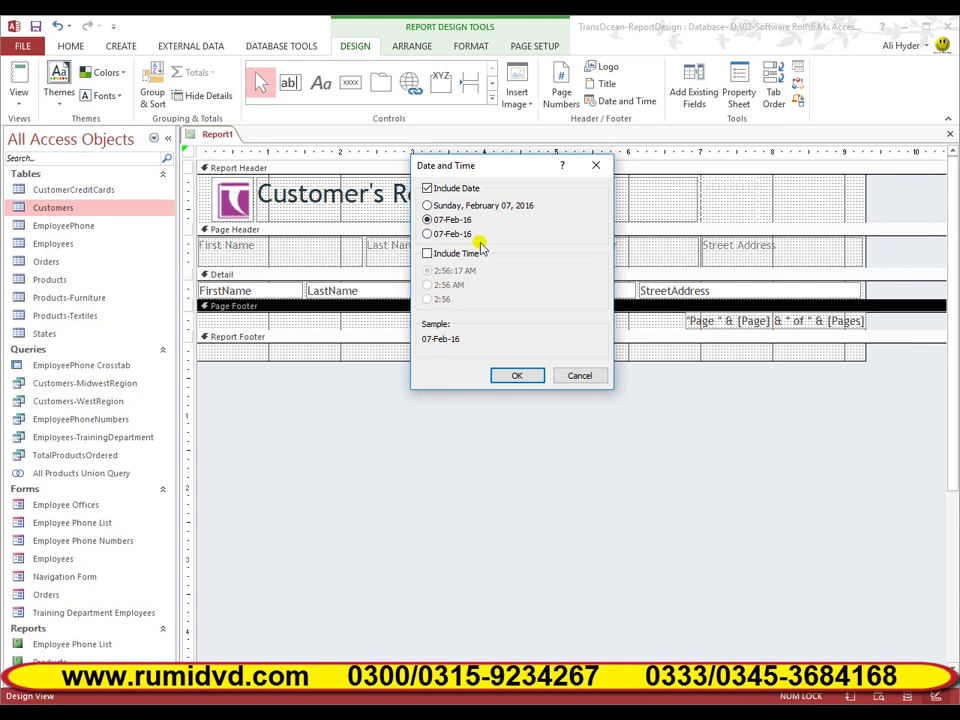
pyautogui.click(530, 374)
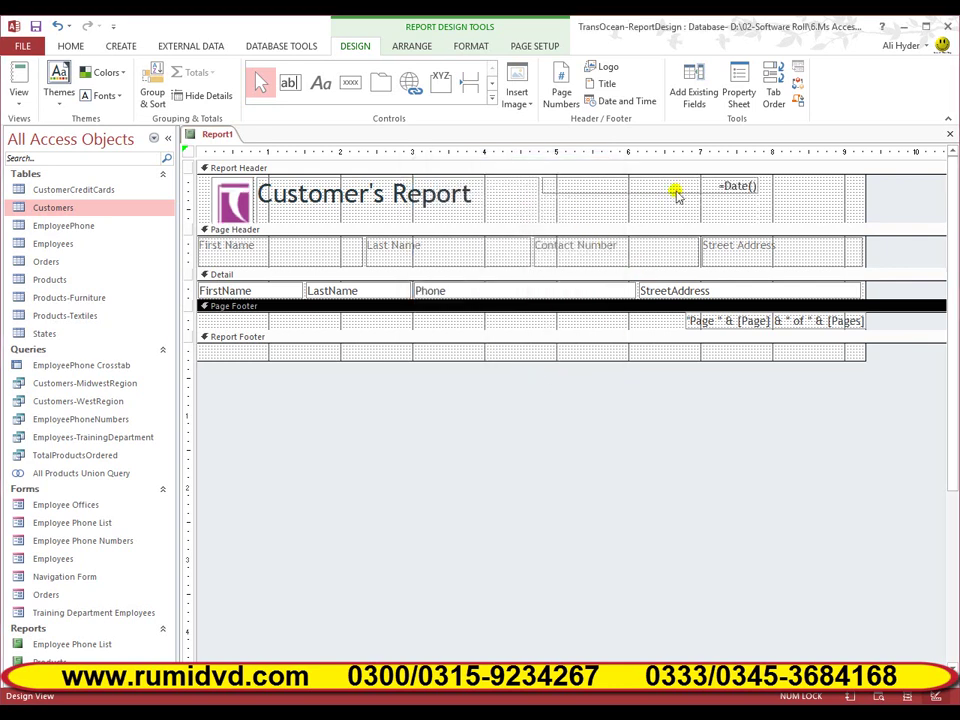
# - Widen the Report Header's control layout so the date field ends at about the 9-inch ruler mark, and undo the last extra change
pyautogui.click(731, 188)
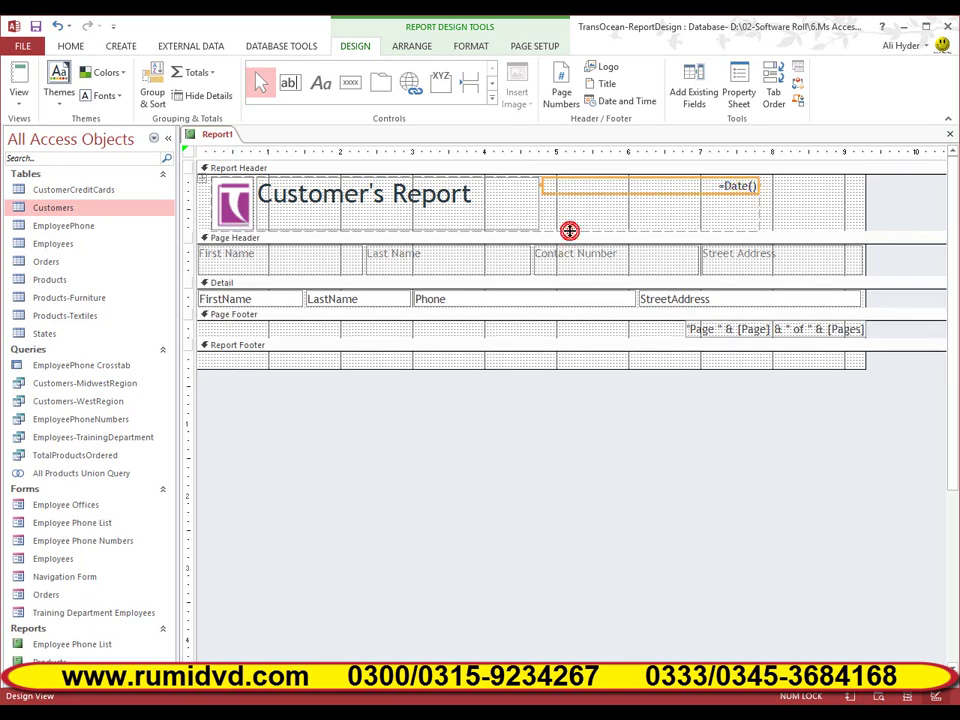
pyautogui.moveTo(569, 231); pyautogui.dragTo(571, 170)
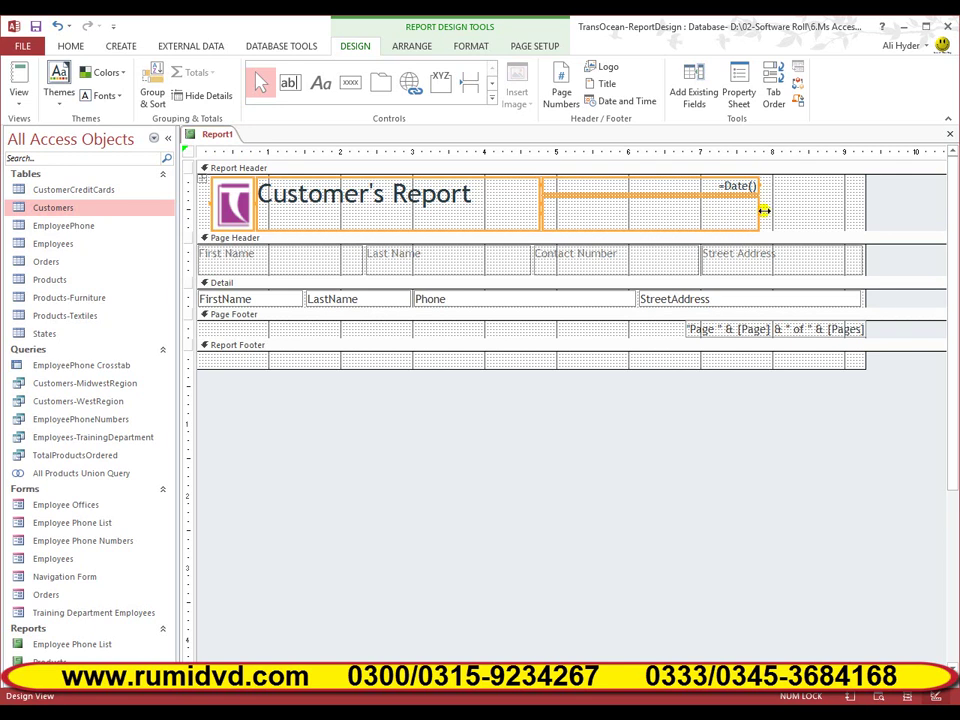
pyautogui.moveTo(758, 213); pyautogui.dragTo(831, 206)
pyautogui.hotkey('ctrl', 'z')
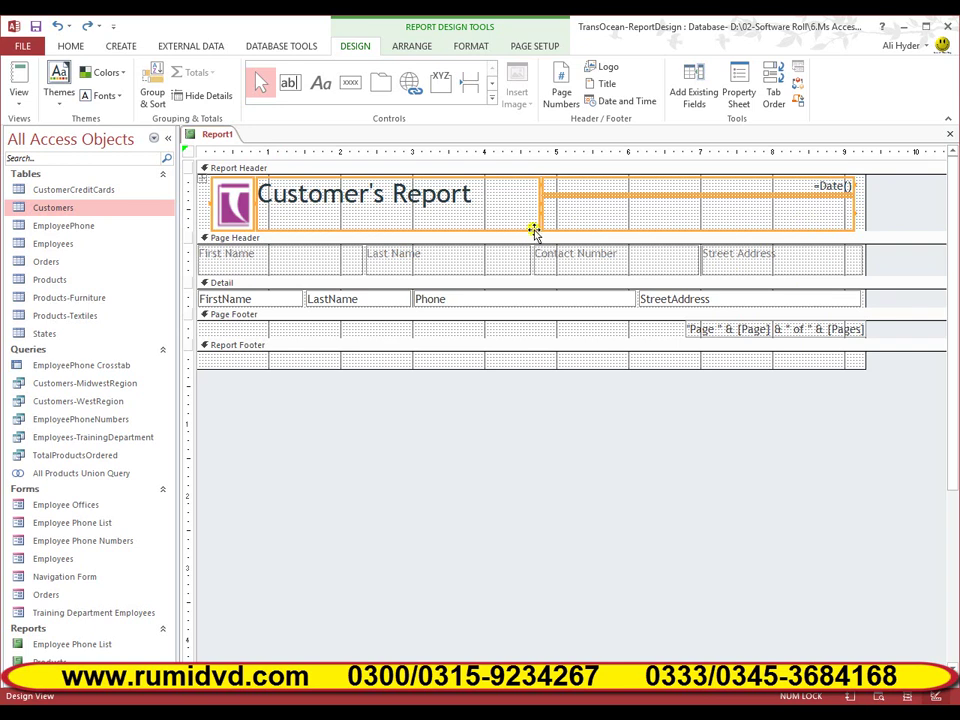
# - Examine the report in Report View, checking the header layout, date and customer records
pyautogui.click(19, 104)
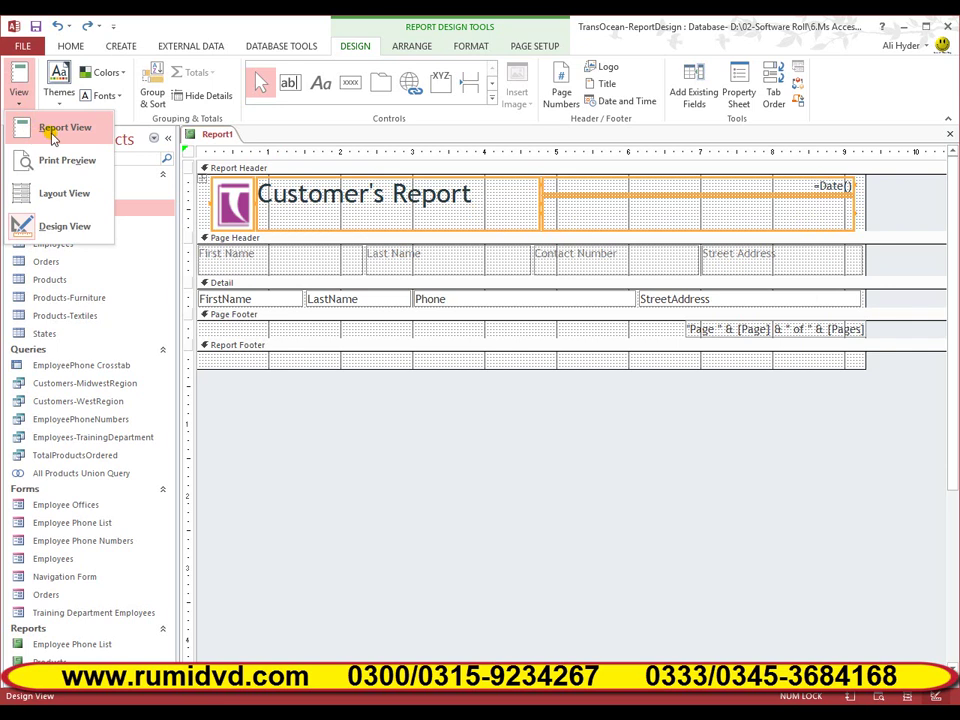
pyautogui.click(50, 132)
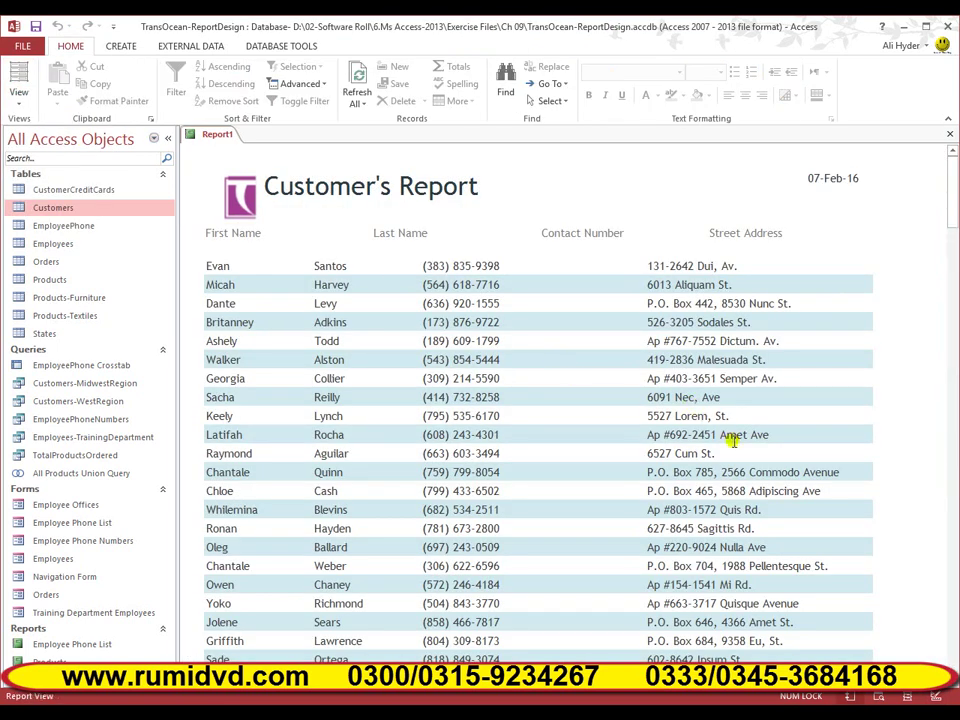
pyautogui.scroll(-3, 733, 440)
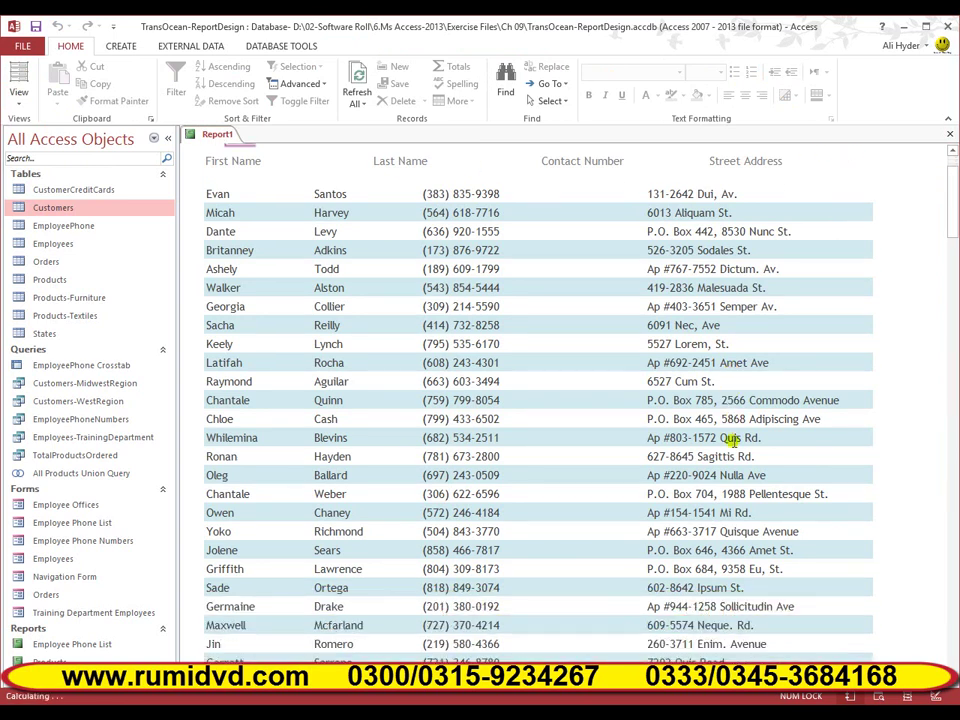
pyautogui.scroll(-3, 733, 443)
pyautogui.scroll(6, 733, 443)
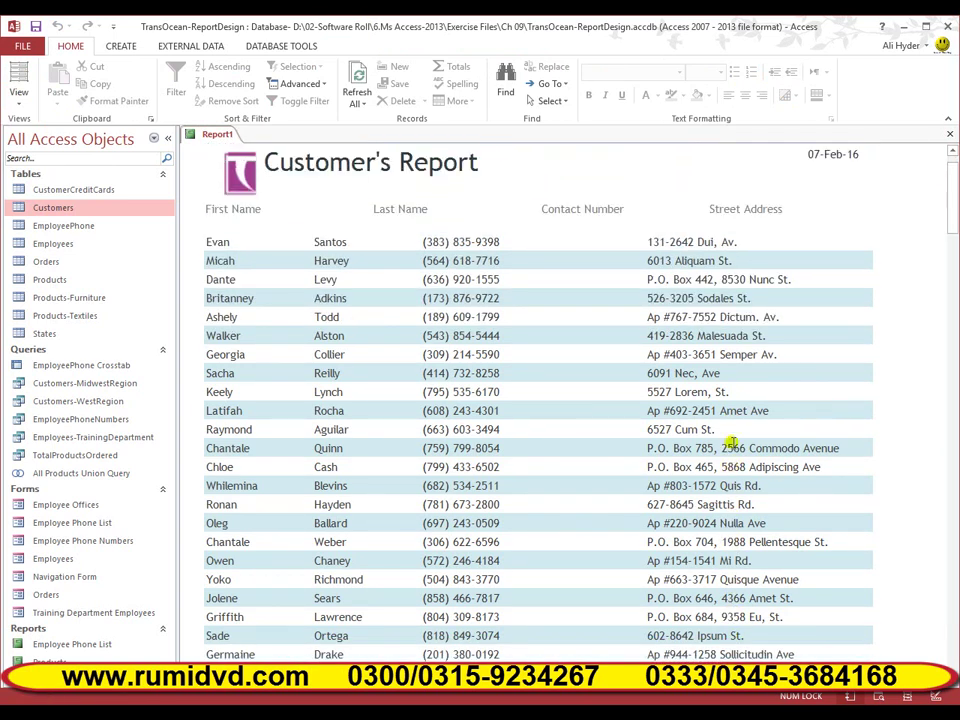
pyautogui.scroll(1, 733, 443)
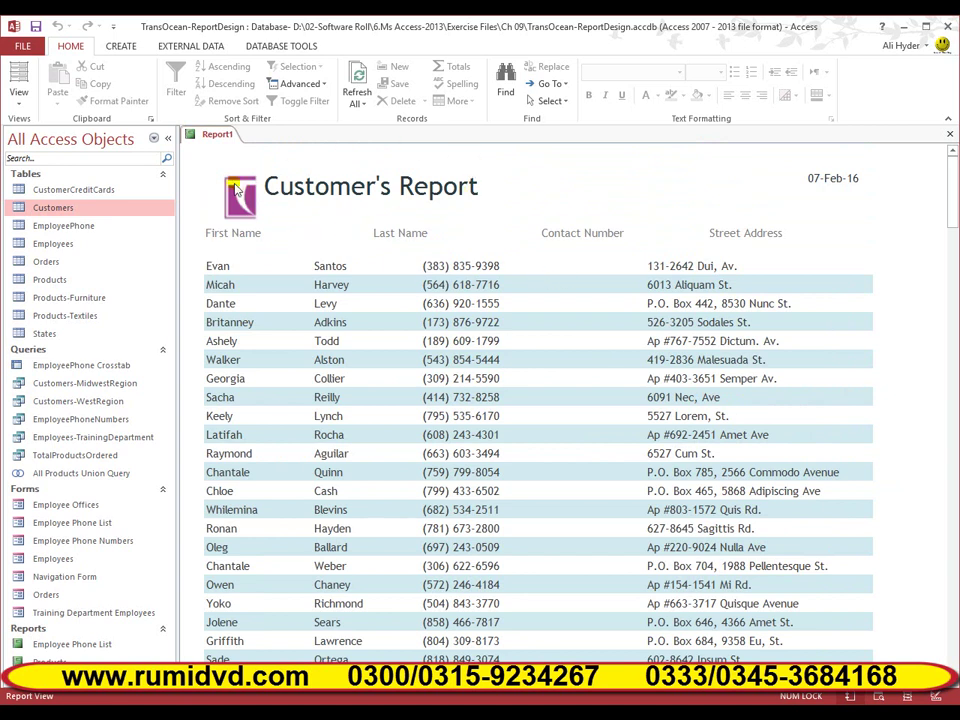
# - Return to Design View and nudge the Report Header's control layout left until the logo sits near the section's left edge
pyautogui.click(14, 95)
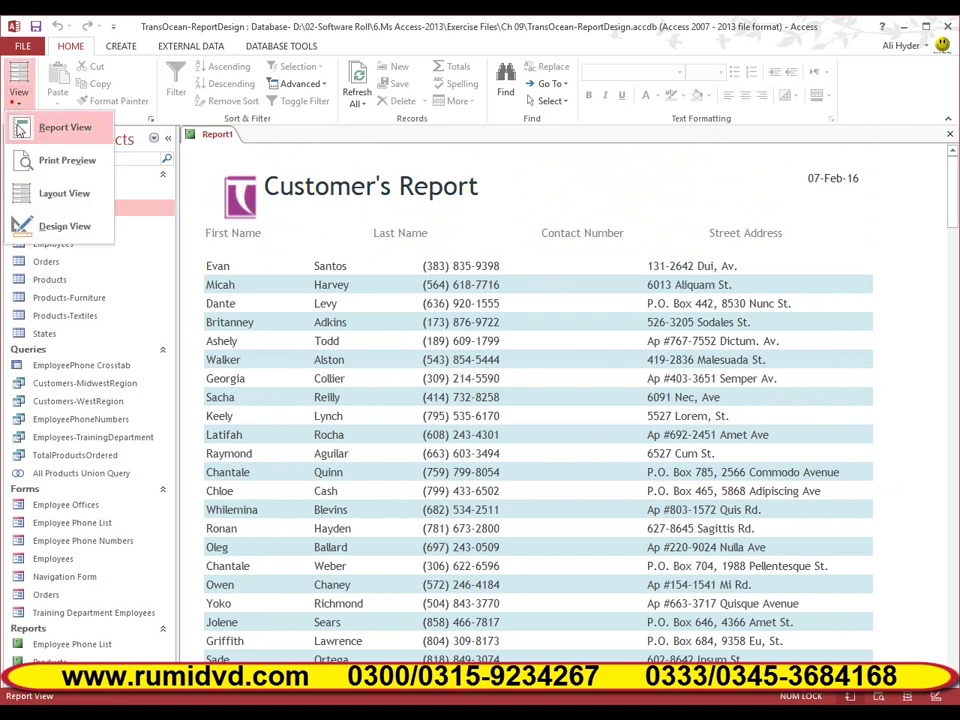
pyautogui.click(30, 221)
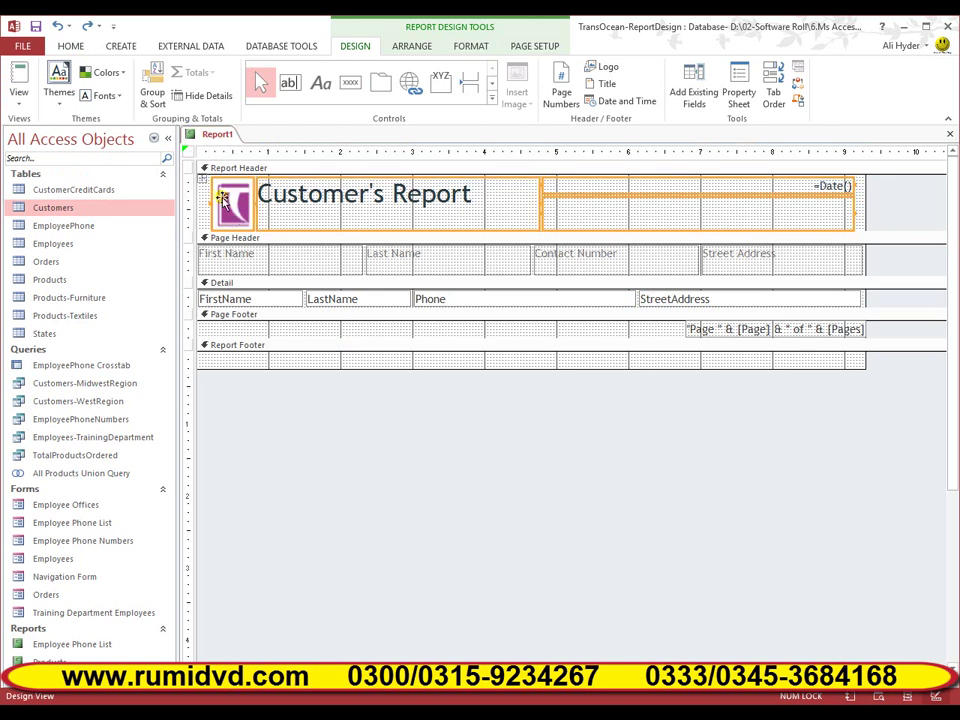
pyautogui.press('Left')
pyautogui.press('Left')
pyautogui.press('Left')
pyautogui.press('Left')
pyautogui.press('Left')
pyautogui.press('Left')
pyautogui.press('Left')
pyautogui.press('Left')
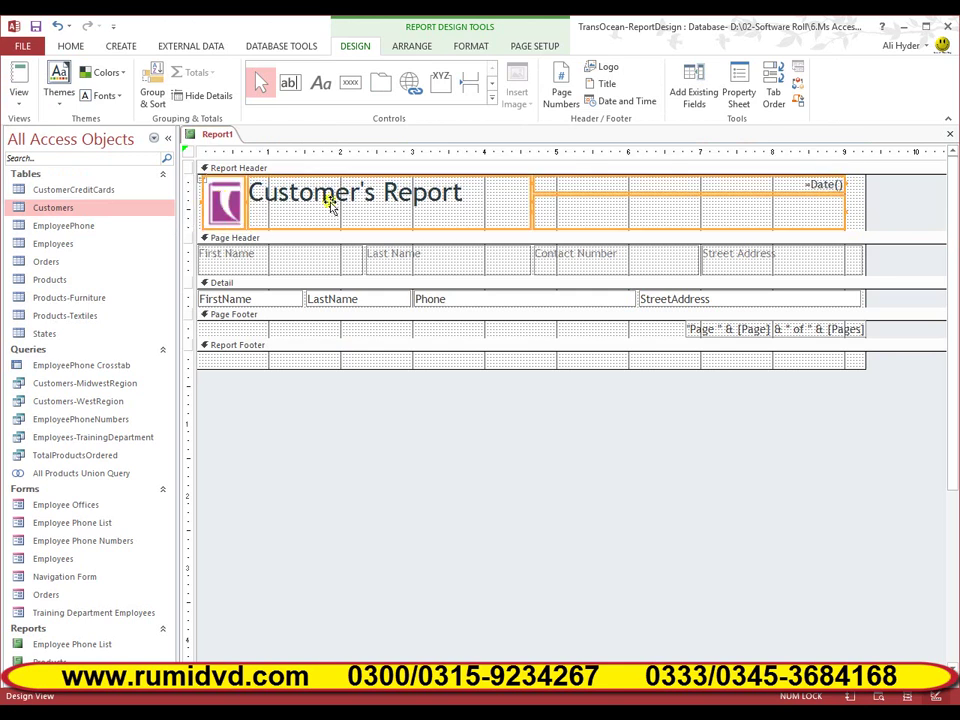
# - Shorten the header's control layout and the Report Header section slightly, and widen the layout to about the 9.25-inch ruler mark
pyautogui.click(310, 253)
pyautogui.click(232, 210)
pyautogui.moveTo(242, 226); pyautogui.dragTo(246, 218)
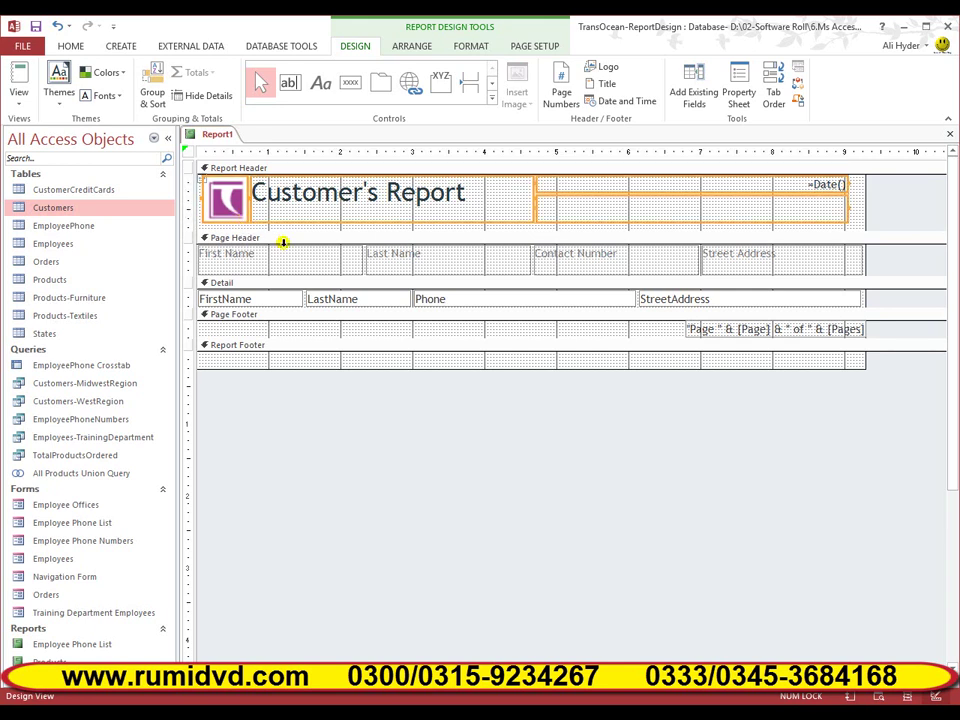
pyautogui.moveTo(284, 231); pyautogui.dragTo(283, 223)
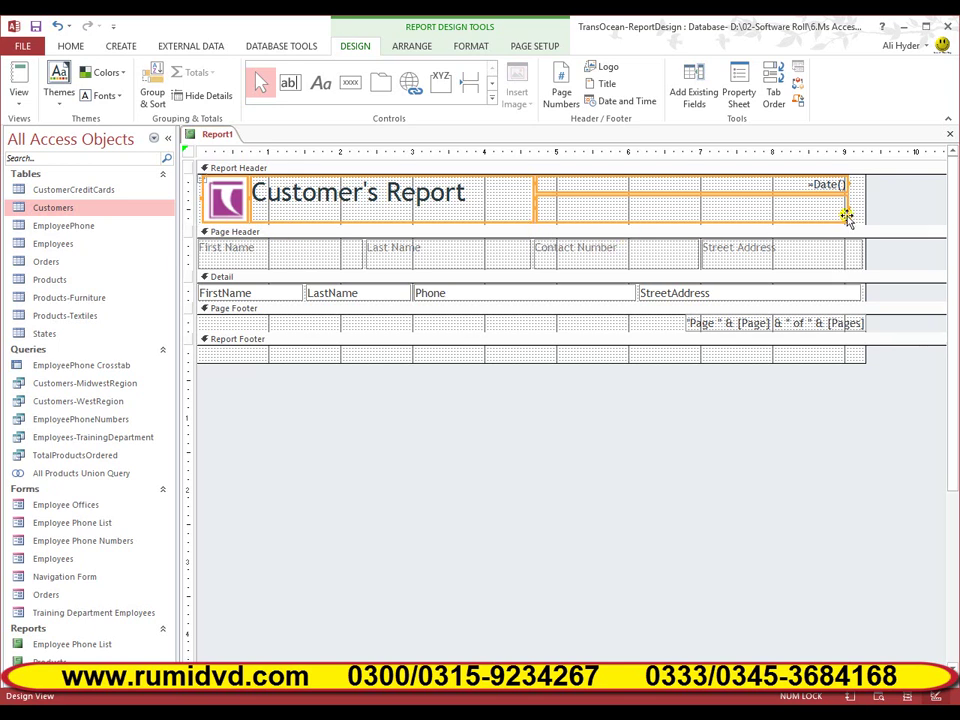
pyautogui.moveTo(848, 206); pyautogui.dragTo(864, 208)
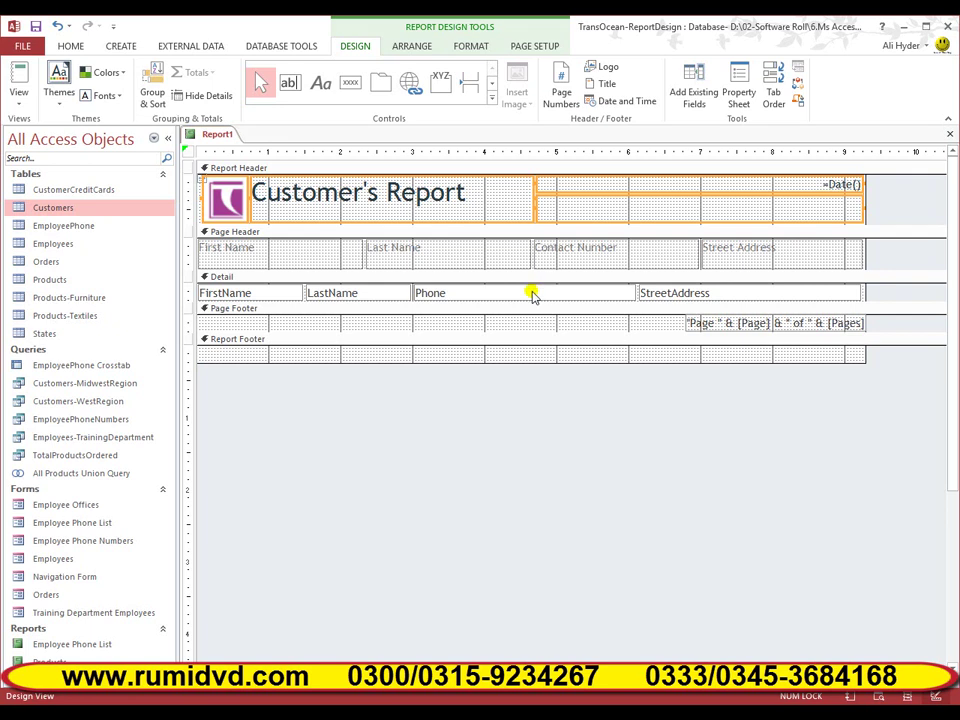
# - Check in Print Preview how the header, date and address column fit the portrait page, and close the preview
pyautogui.click(14, 103)
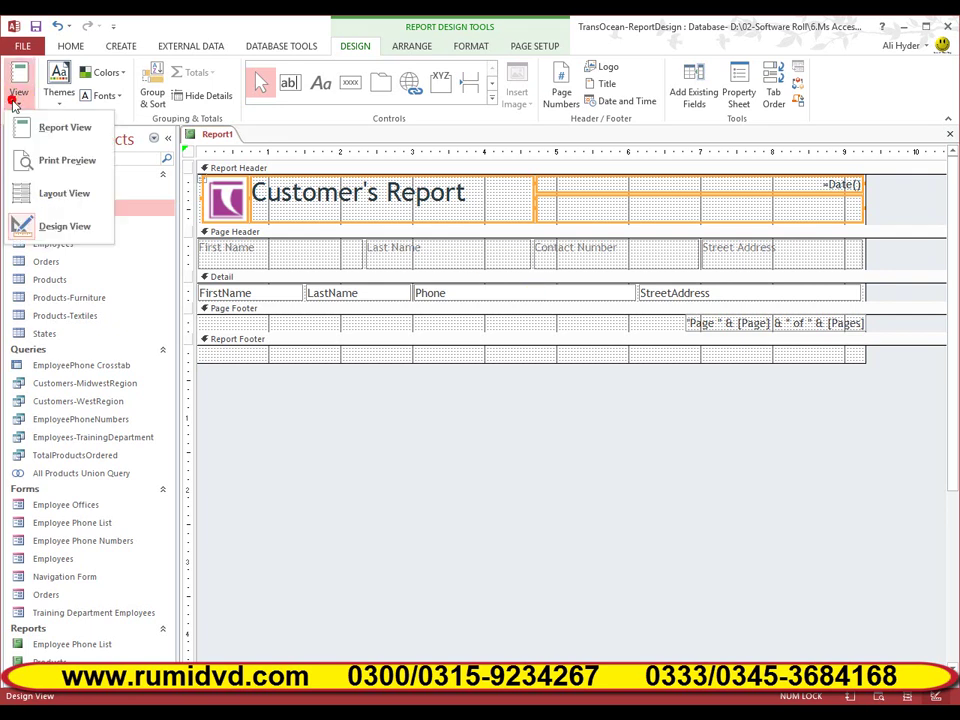
pyautogui.click(43, 163)
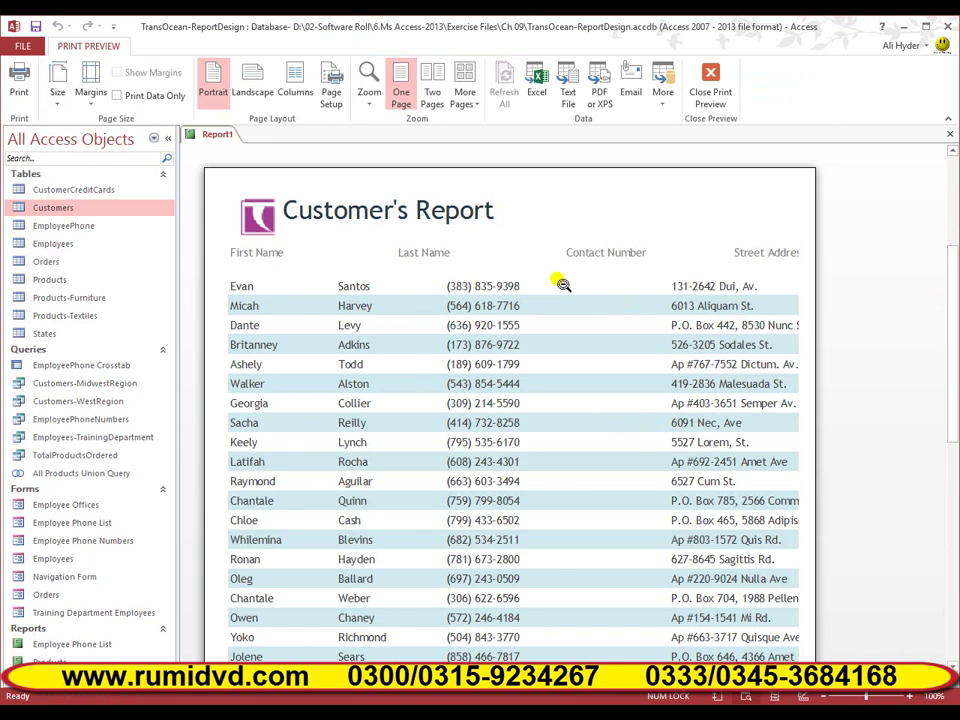
pyautogui.scroll(-3, 663, 317)
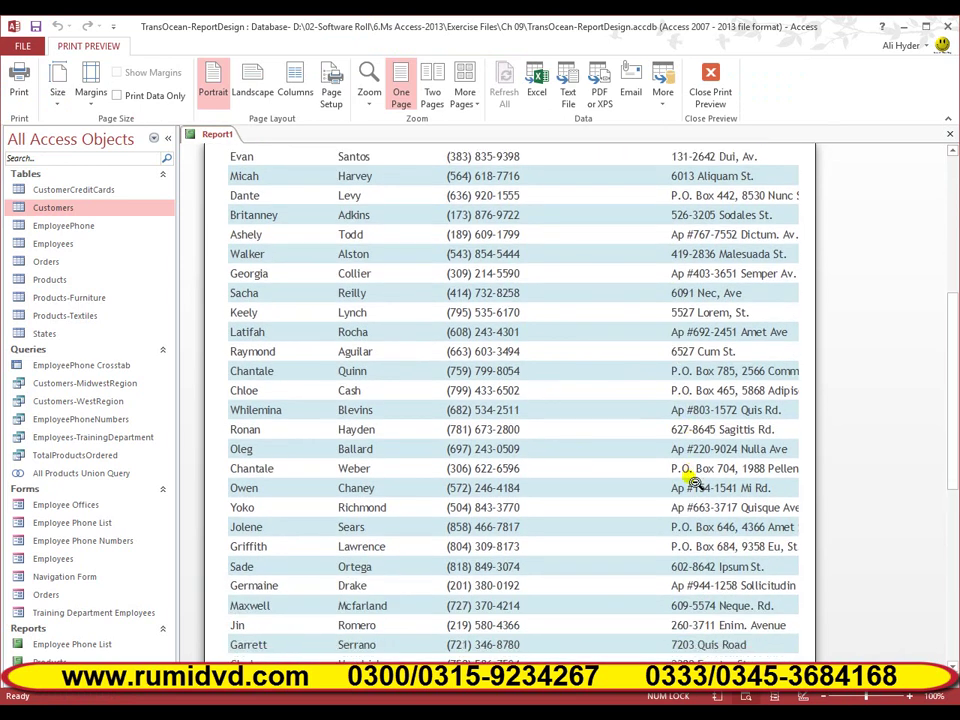
pyautogui.scroll(2, 692, 475)
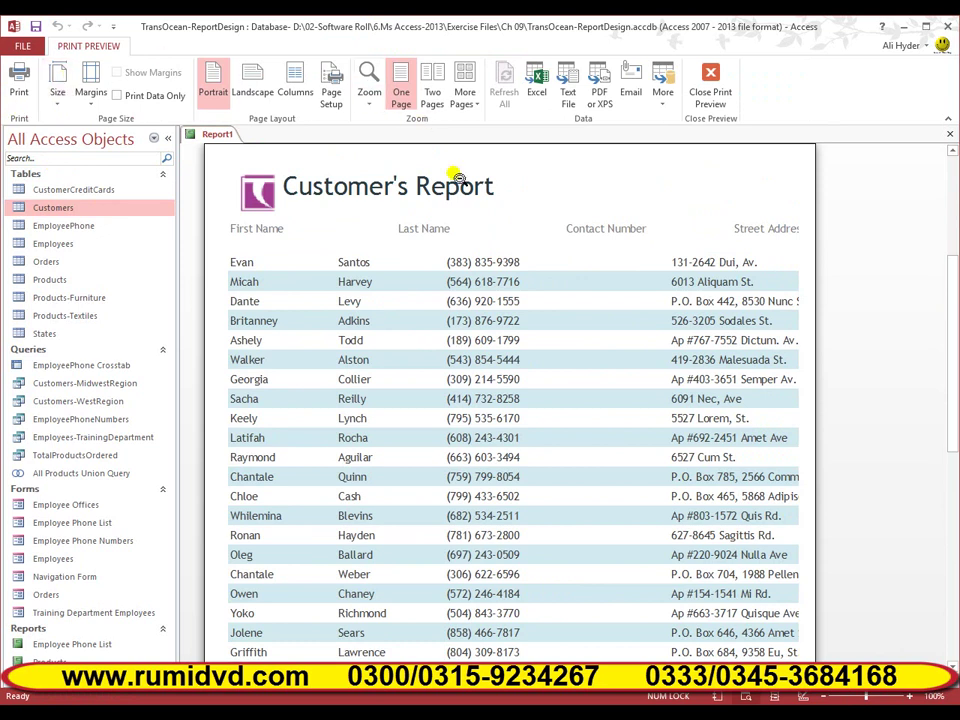
pyautogui.click(710, 85)
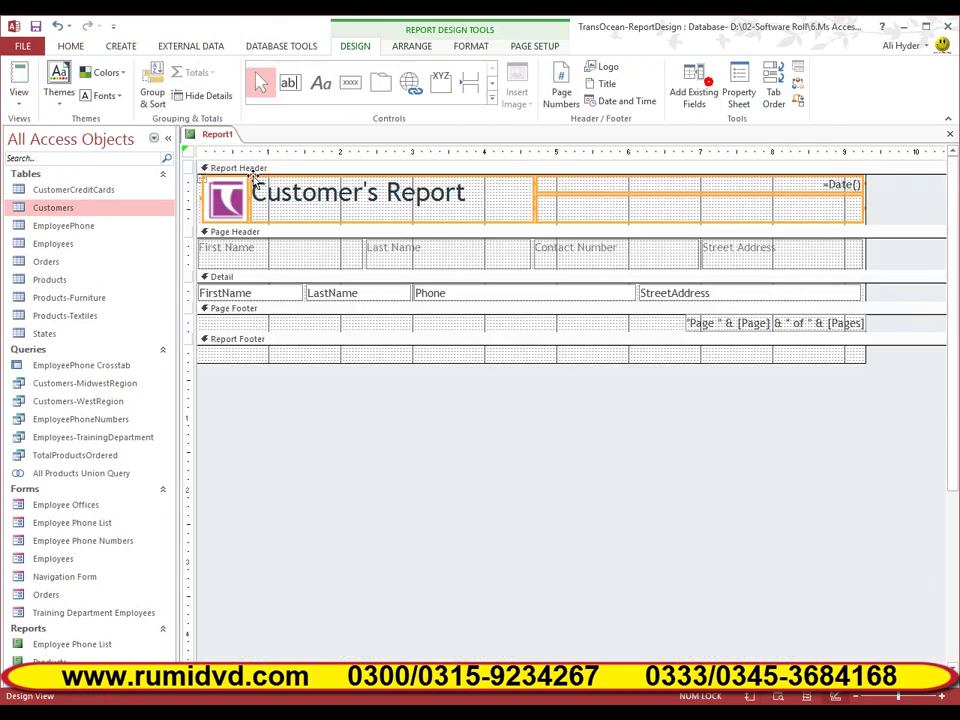
# - Switch to Layout View and narrow the detail fields' layout so the street address column ends at the right page margin line
pyautogui.click(19, 100)
pyautogui.click(64, 191)
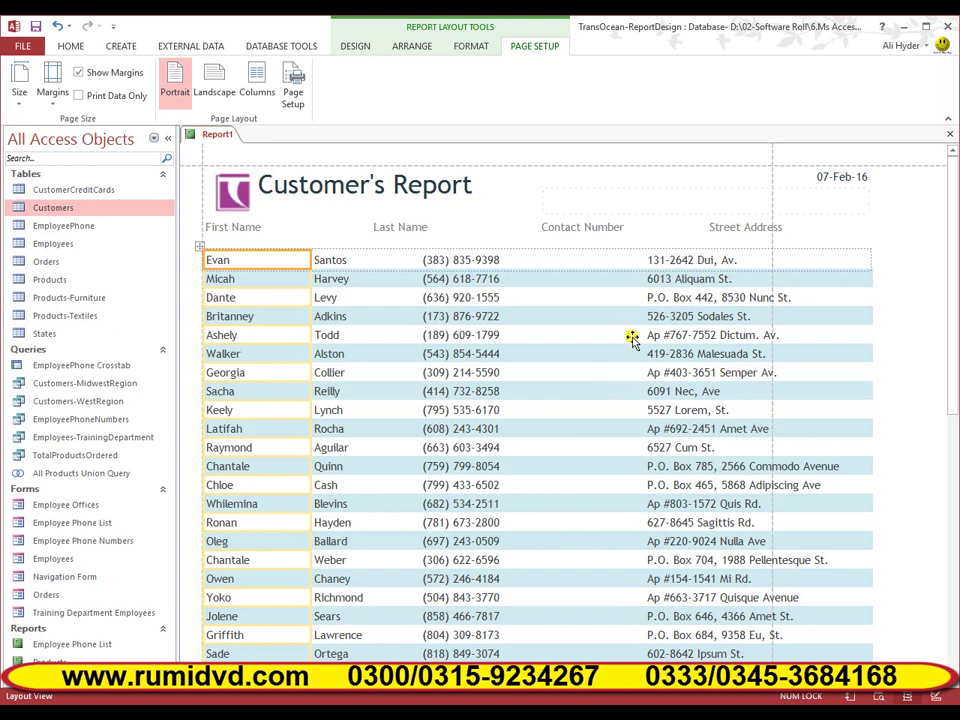
pyautogui.click(197, 247)
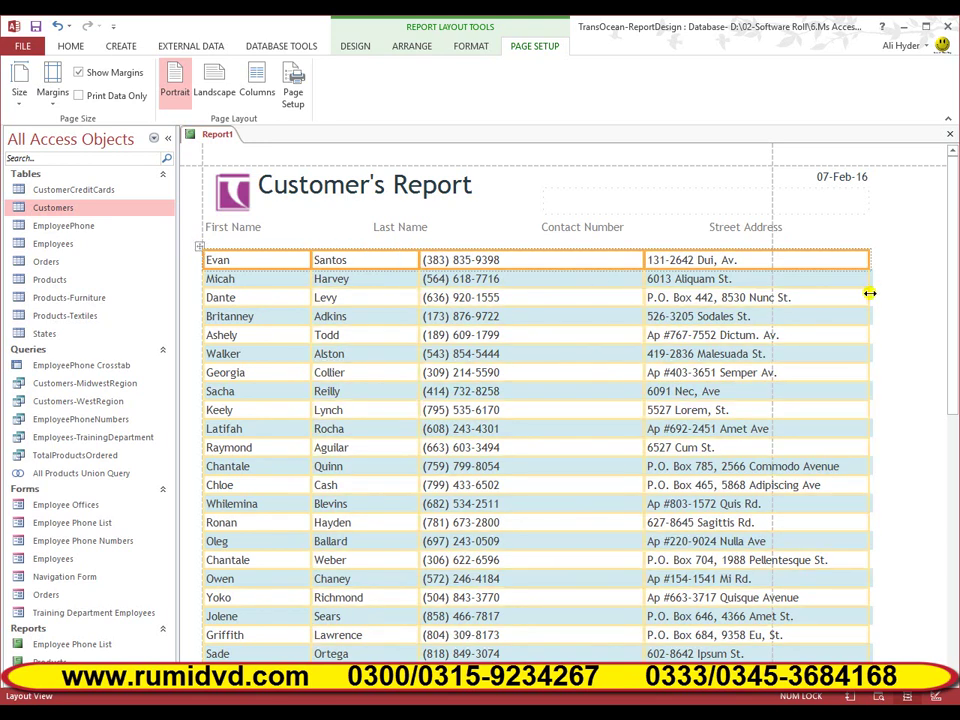
pyautogui.moveTo(870, 293); pyautogui.dragTo(773, 293)
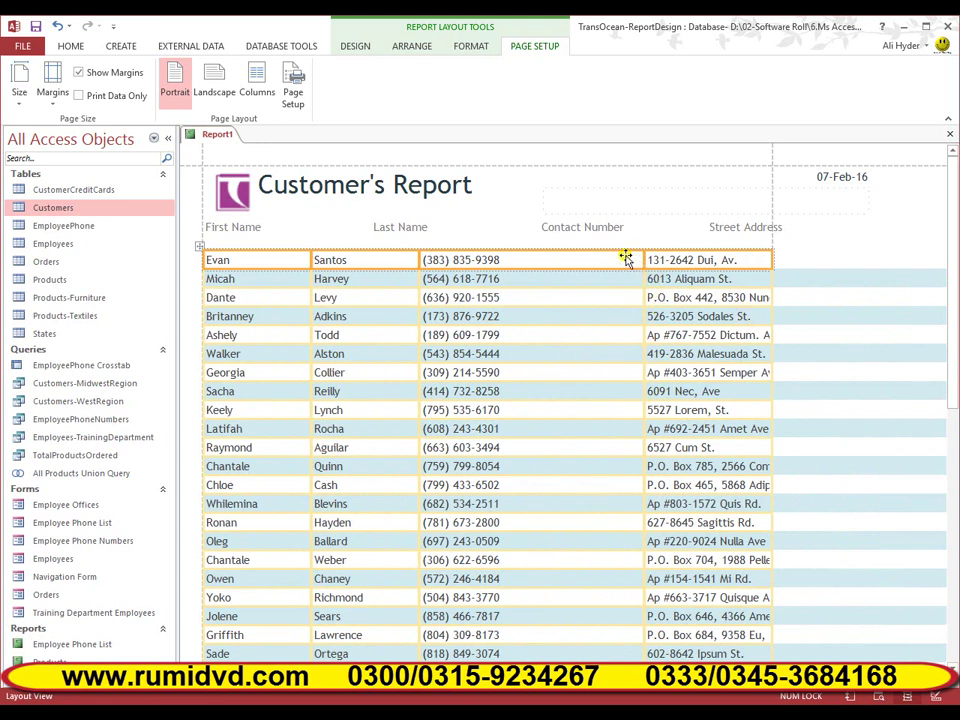
# - Narrow the phone column to just fit its numbers and widen the street address column to just inside the right margin line
pyautogui.click(525, 341)
pyautogui.click(527, 250)
pyautogui.click(527, 259)
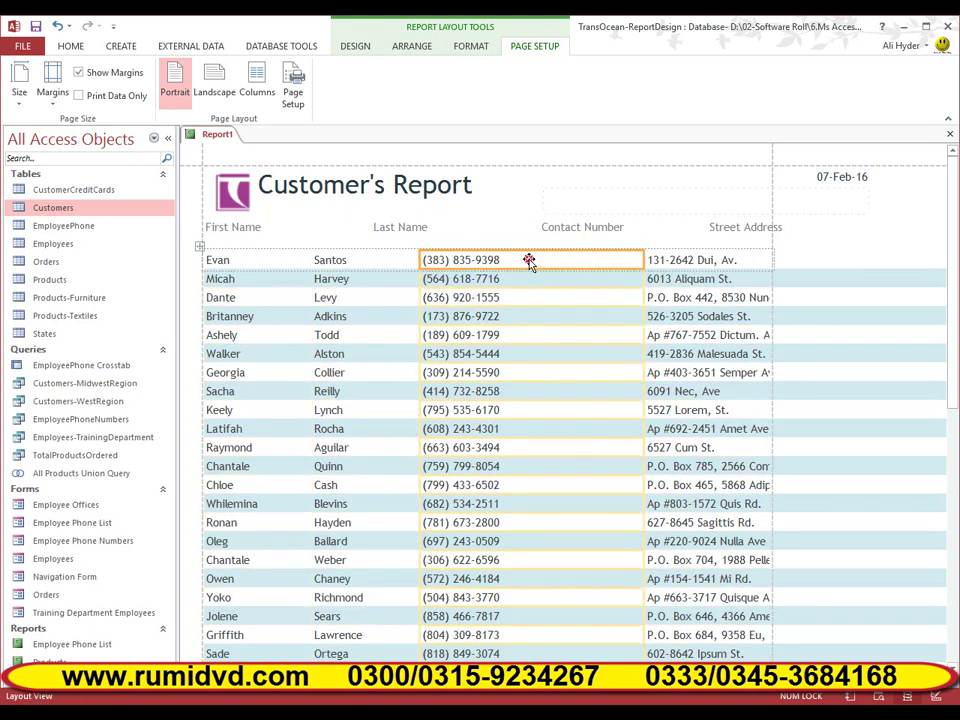
pyautogui.moveTo(641, 260); pyautogui.dragTo(553, 259)
pyautogui.click(583, 260)
pyautogui.moveTo(671, 260); pyautogui.dragTo(760, 268)
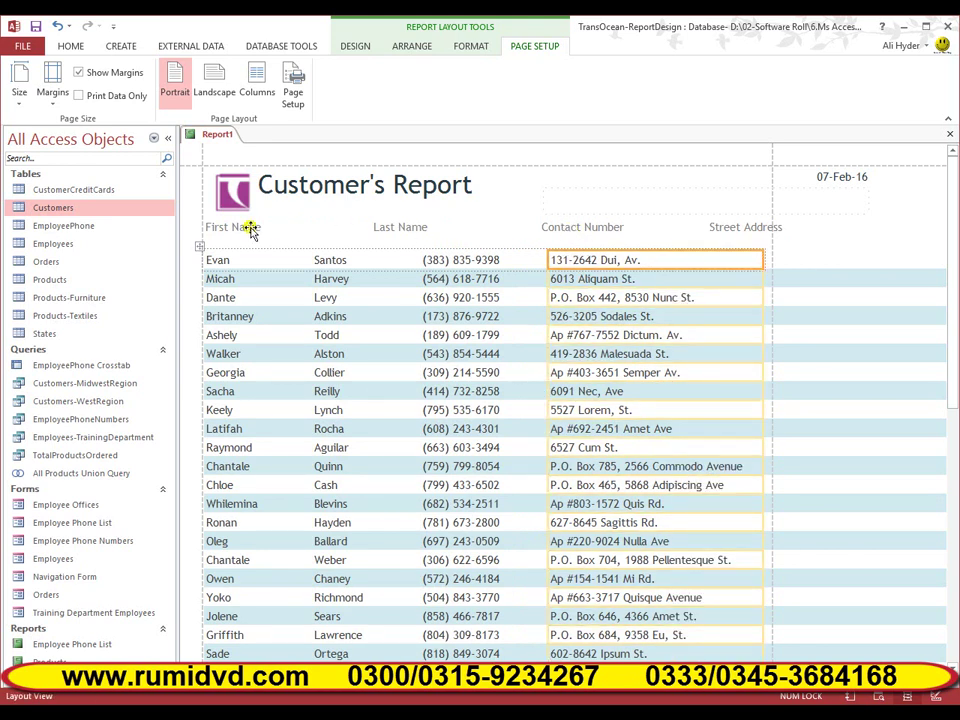
# - Select the column headings, pull their layout's right edge in to the page margin line, and undo the further narrowing
pyautogui.click(395, 229)
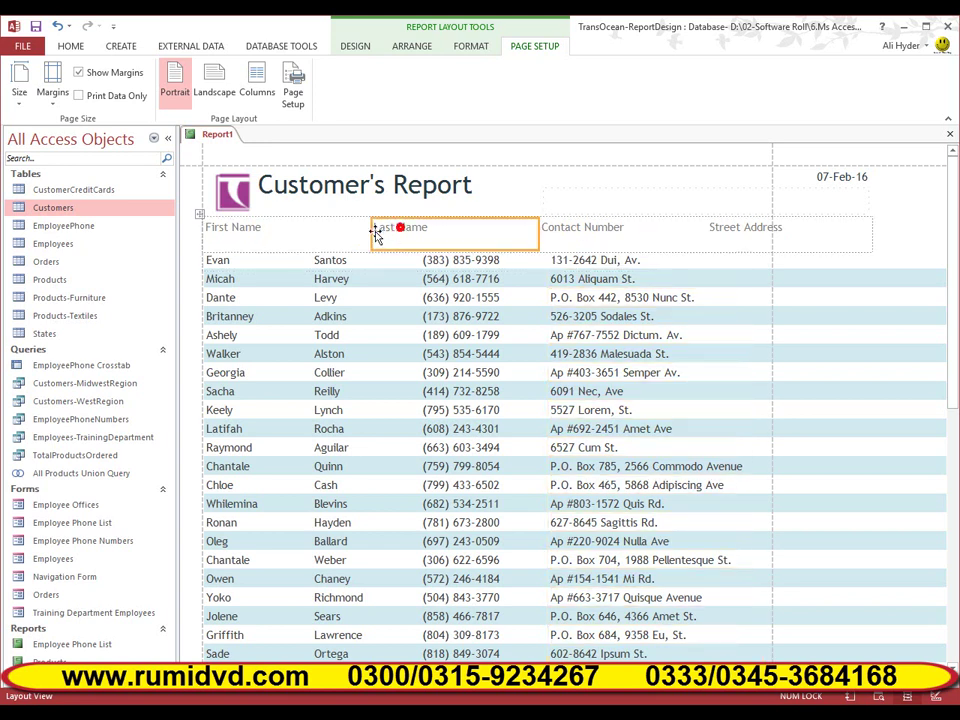
pyautogui.click(238, 230)
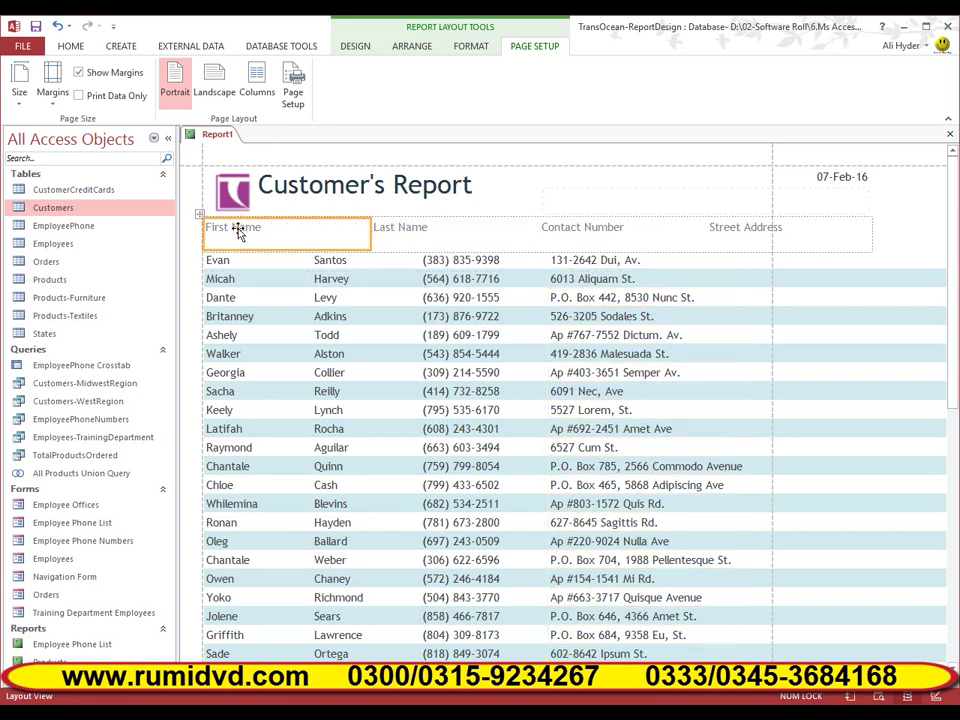
pyautogui.click(428, 229)
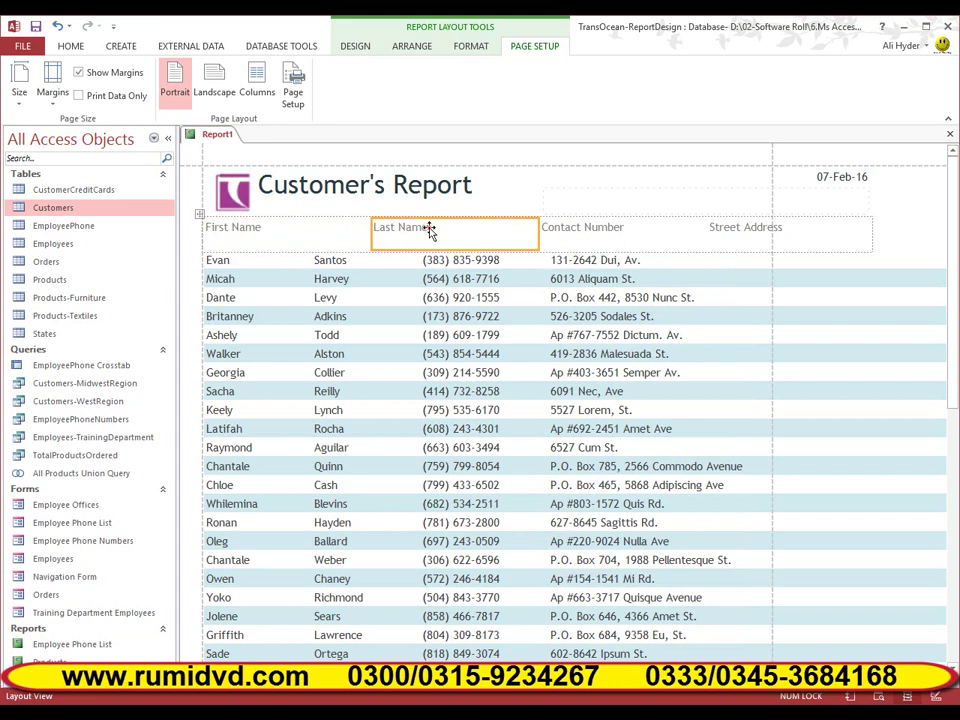
pyautogui.click(655, 238)
pyautogui.click(732, 240)
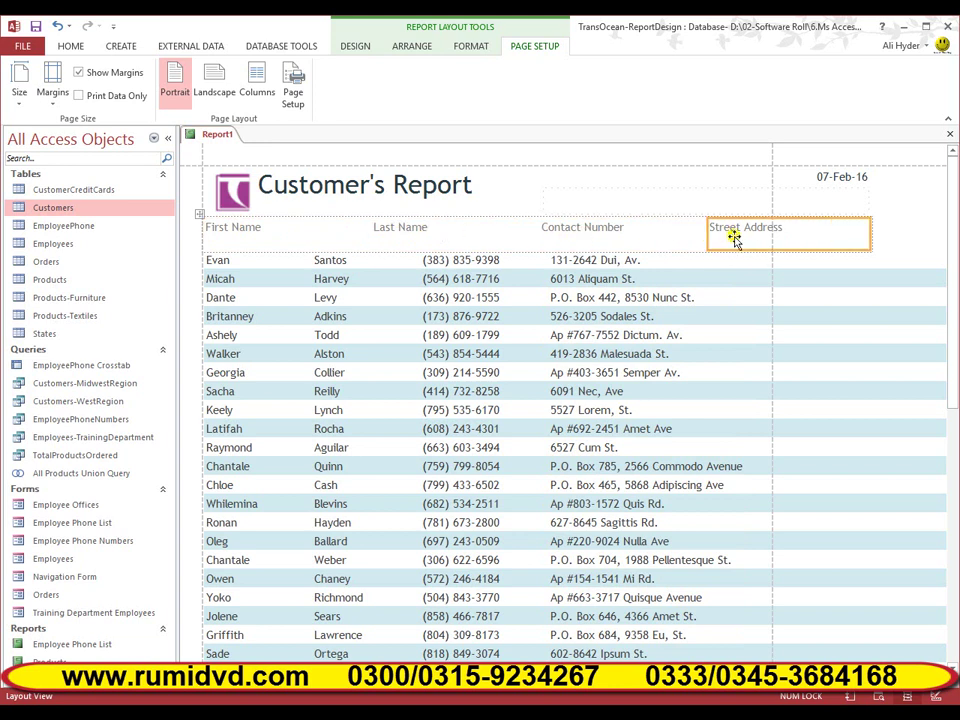
pyautogui.click(201, 214)
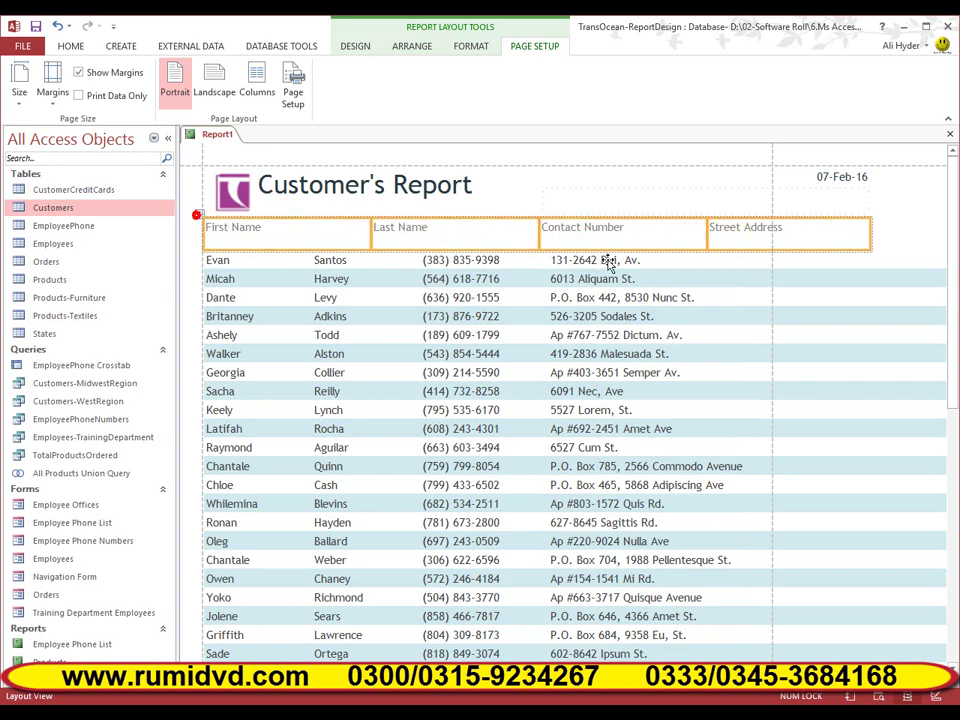
pyautogui.moveTo(869, 233); pyautogui.dragTo(772, 241)
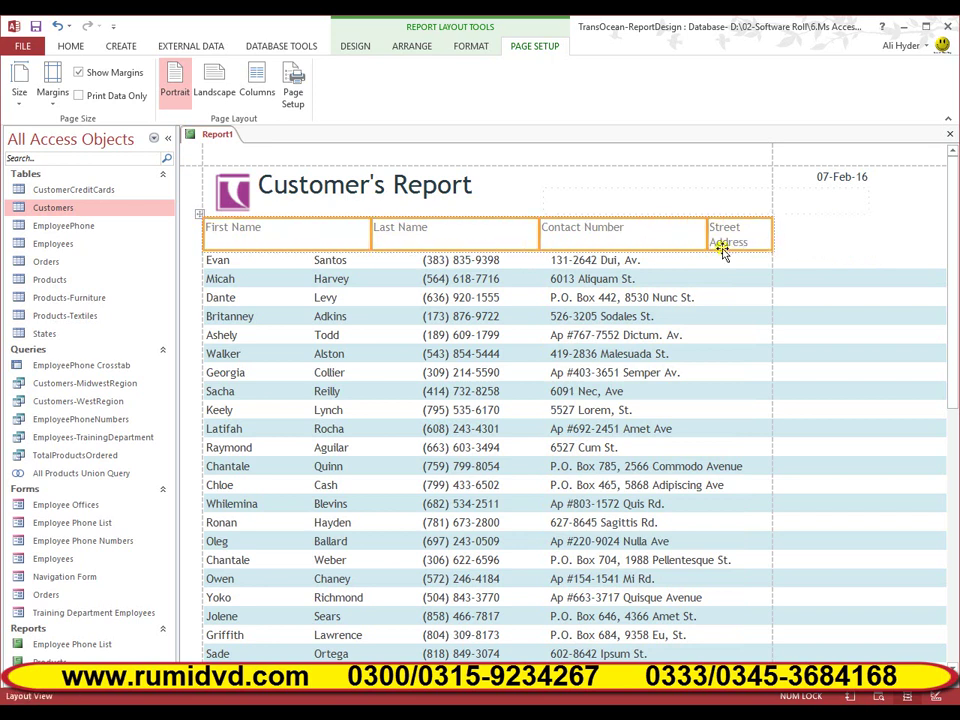
pyautogui.moveTo(707, 237); pyautogui.dragTo(660, 240)
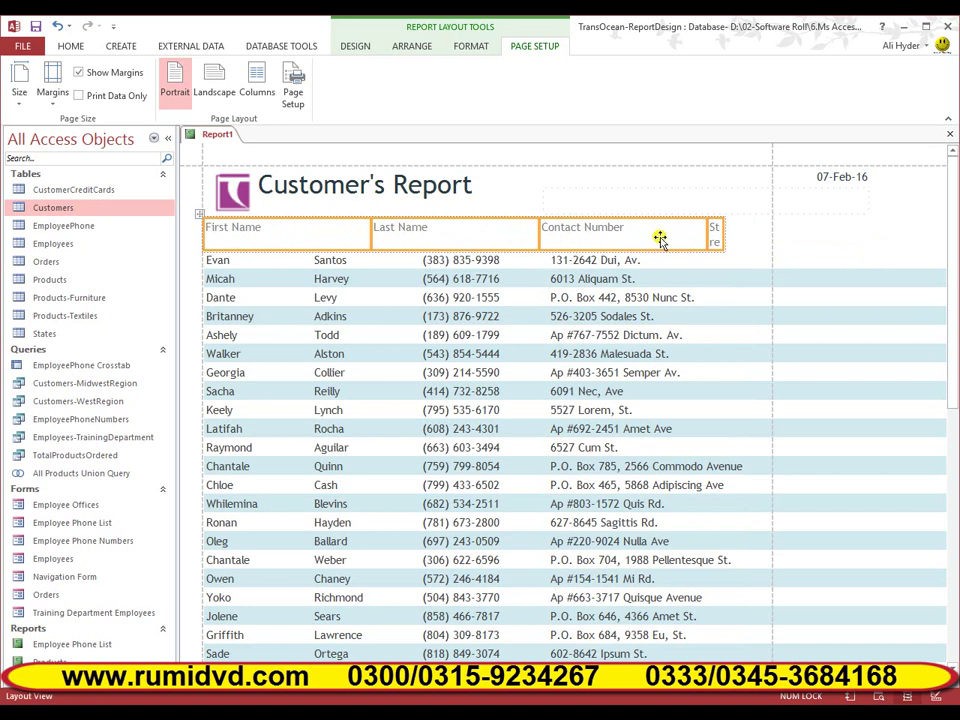
pyautogui.hotkey('ctrl', 'z')
# - Narrow the First Name and Last Name headings to roughly match their columns, and extend the Street Address heading to the right margin line
pyautogui.click(664, 238)
pyautogui.click(514, 229)
pyautogui.click(348, 233)
pyautogui.moveTo(369, 232); pyautogui.dragTo(317, 233)
pyautogui.click(358, 242)
pyautogui.moveTo(476, 237); pyautogui.dragTo(429, 241)
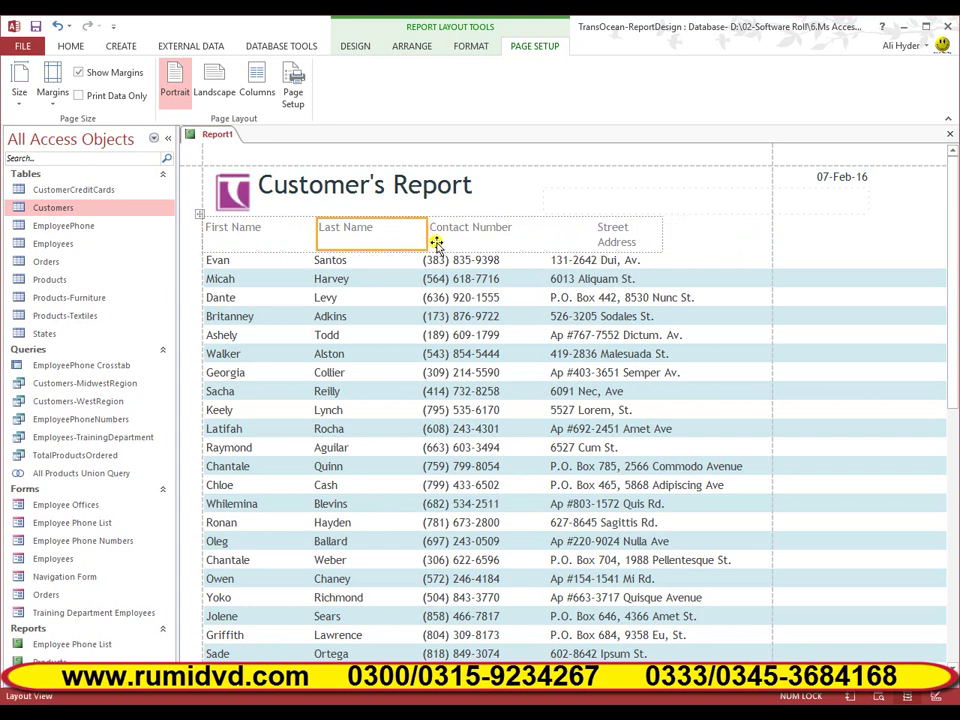
pyautogui.click(648, 238)
pyautogui.moveTo(659, 234); pyautogui.dragTo(771, 245)
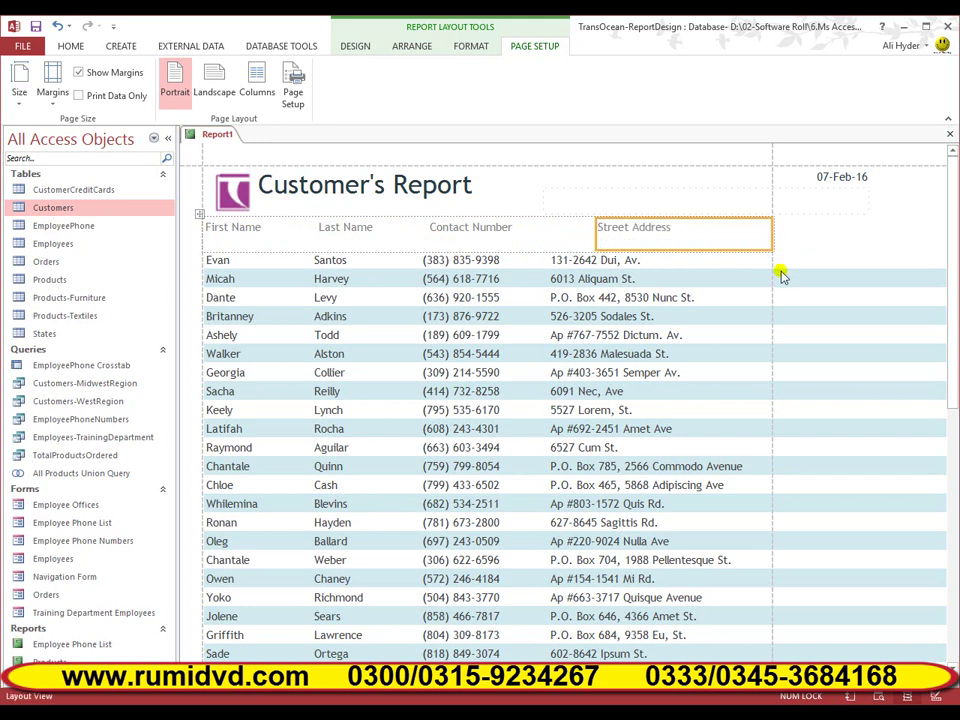
# - Center-align the text of the four column headings from First Name to Street Address
pyautogui.keyDown('shift'); pyautogui.click(247, 233); pyautogui.keyUp('shift')
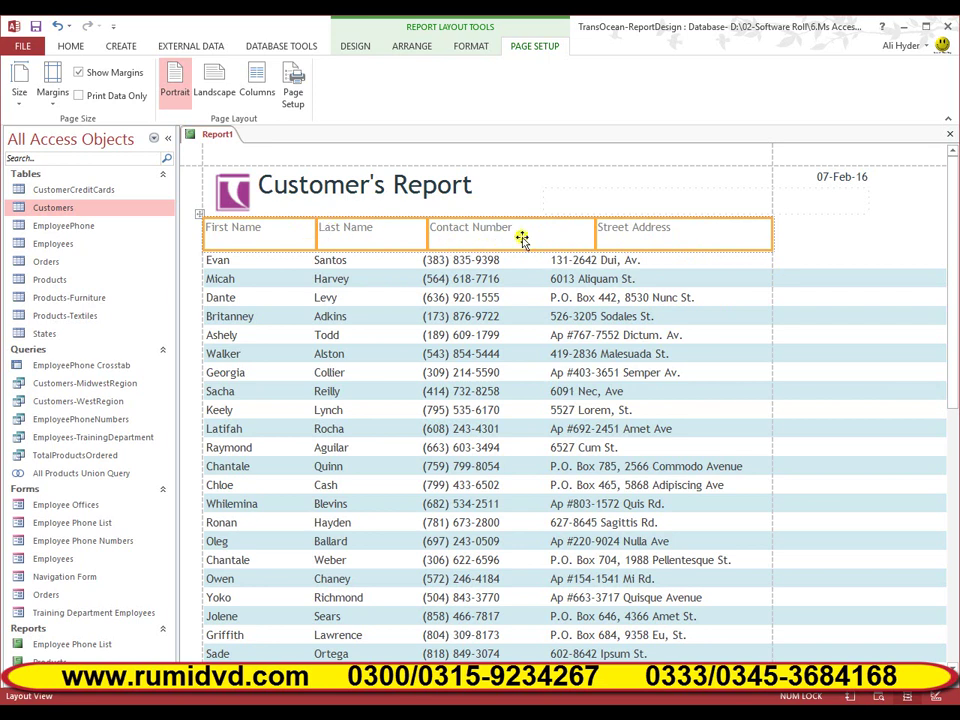
pyautogui.click(355, 46)
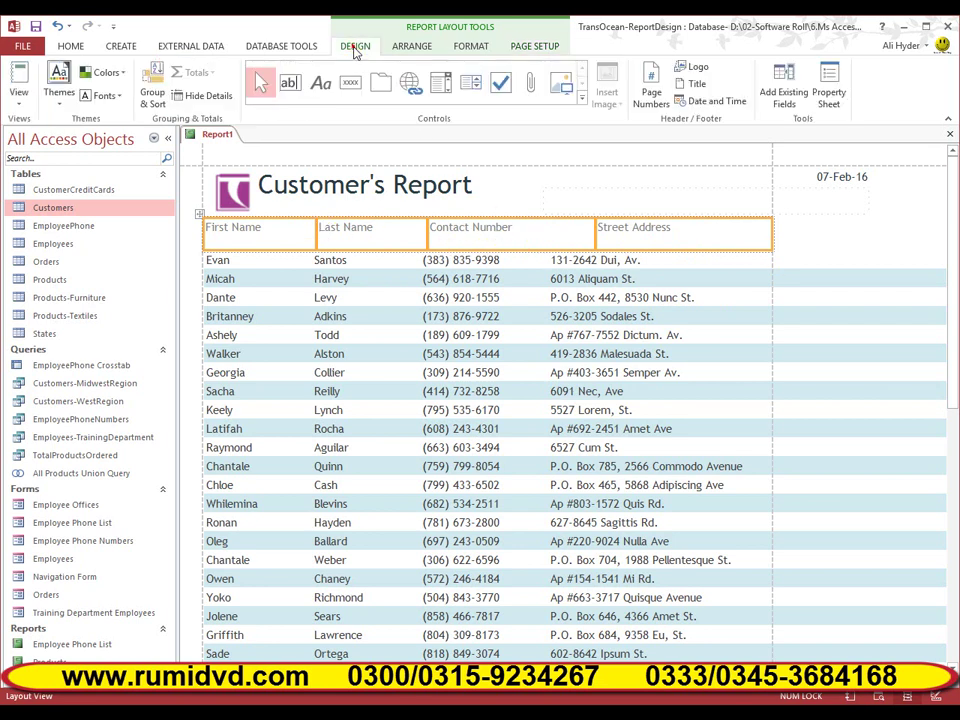
pyautogui.click(68, 47)
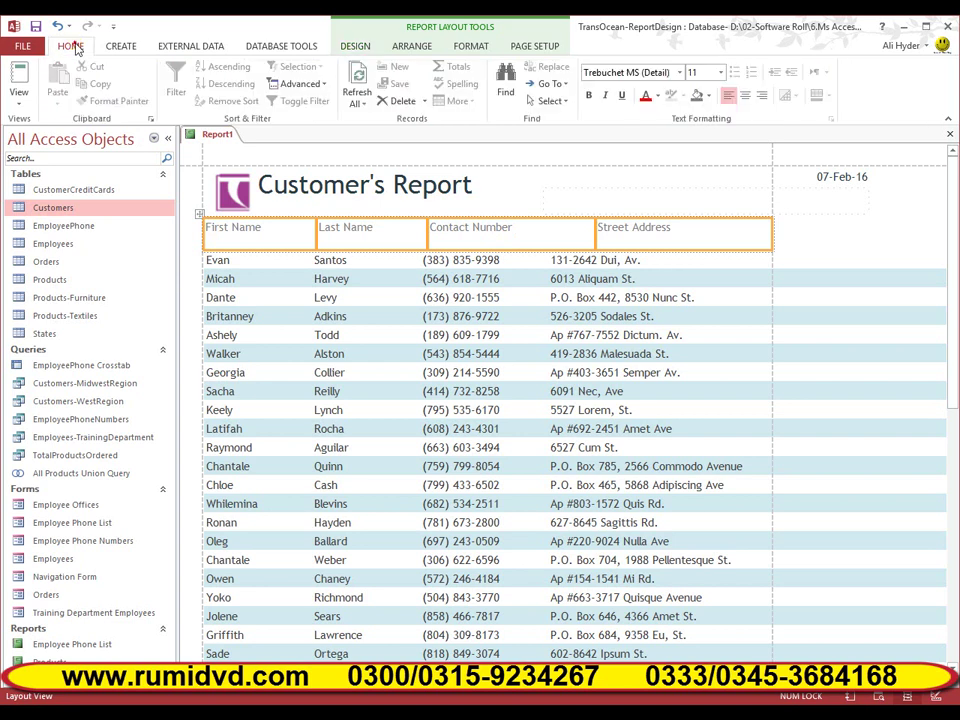
pyautogui.click(746, 97)
pyautogui.click(746, 98)
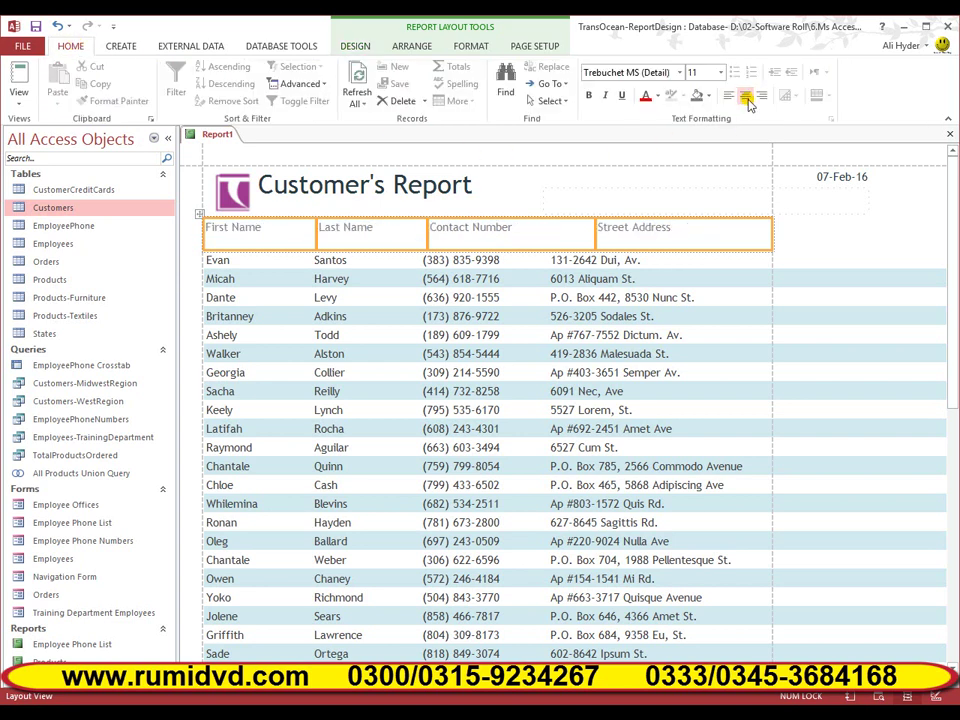
pyautogui.click(746, 97)
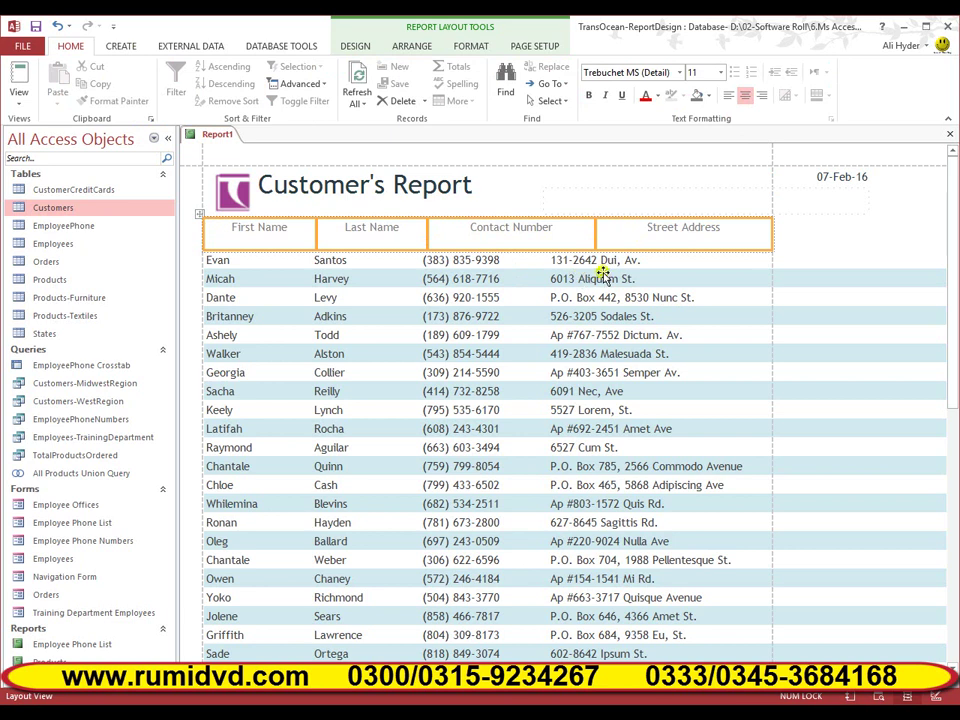
# - Center-align the text of all four detail fields in the customer records
pyautogui.click(253, 278)
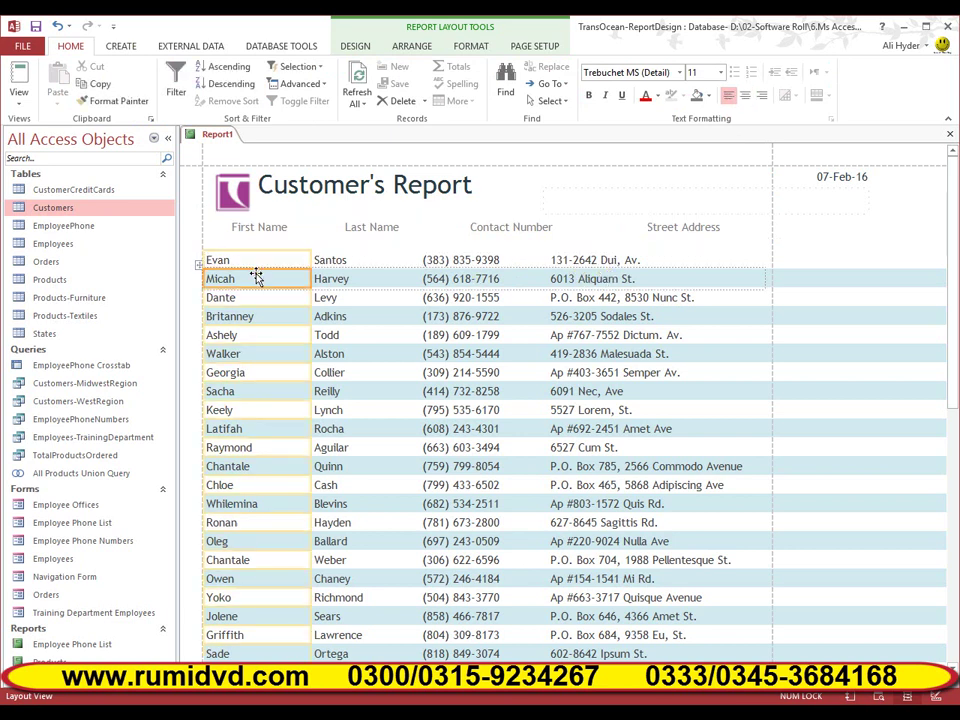
pyautogui.click(205, 258)
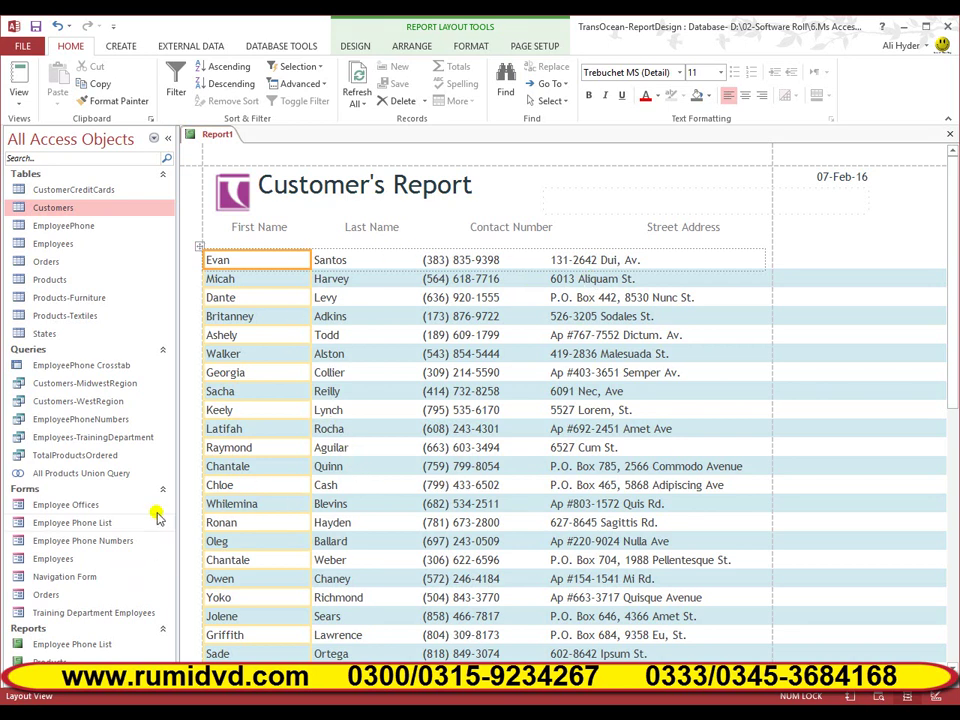
pyautogui.click(199, 247)
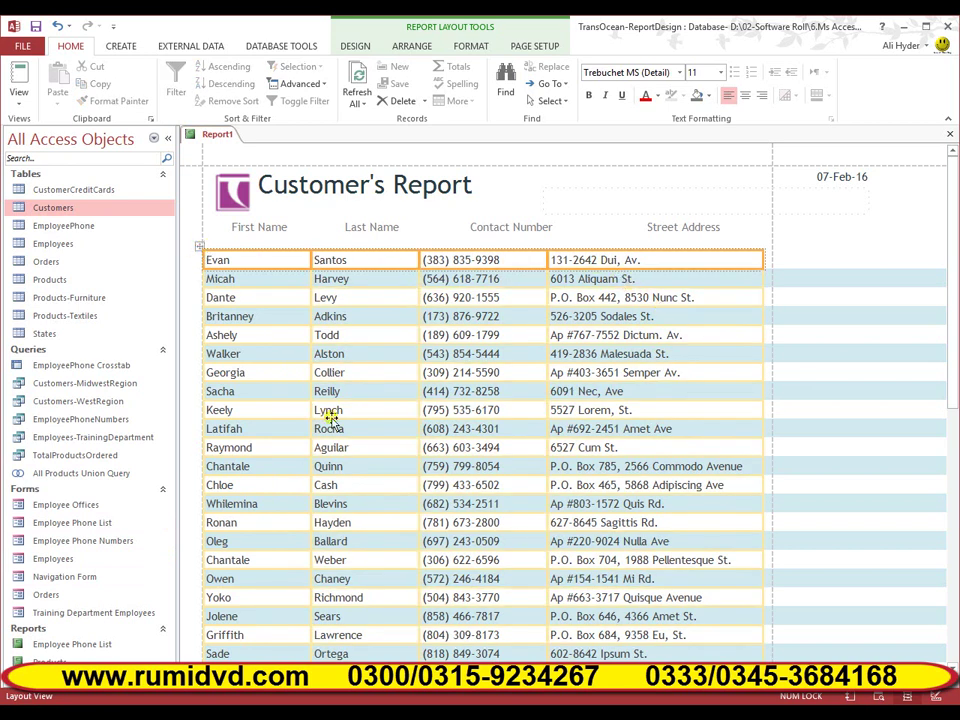
pyautogui.click(744, 96)
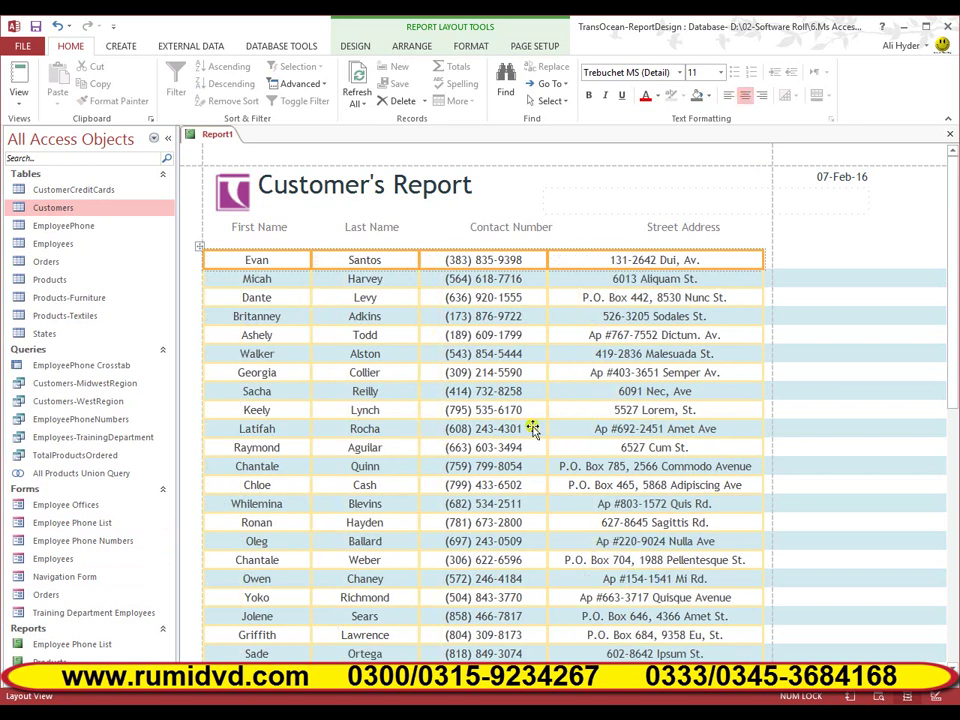
# - Narrow the report header layout so the date field's right edge meets the right page margin line
pyautogui.click(818, 178)
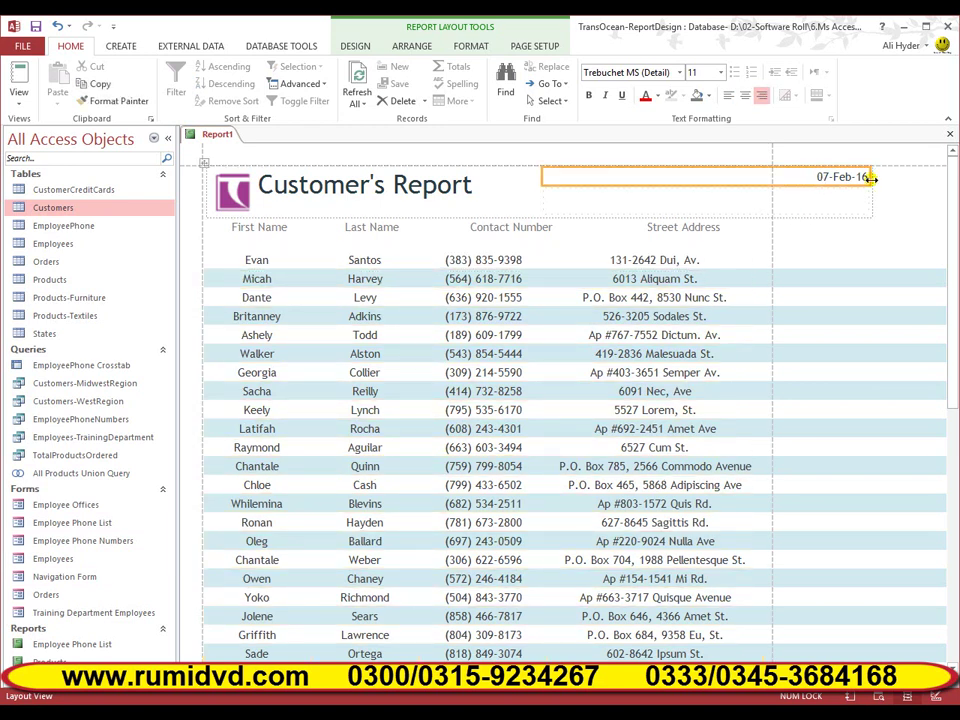
pyautogui.click(204, 164)
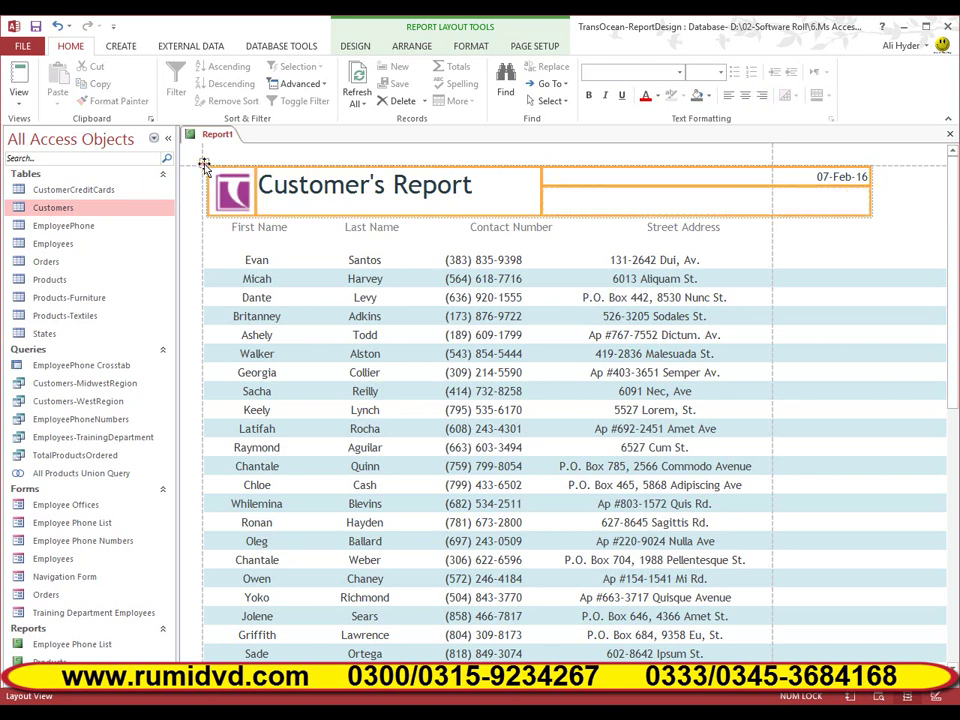
pyautogui.moveTo(870, 192); pyautogui.dragTo(812, 191)
pyautogui.click(763, 180)
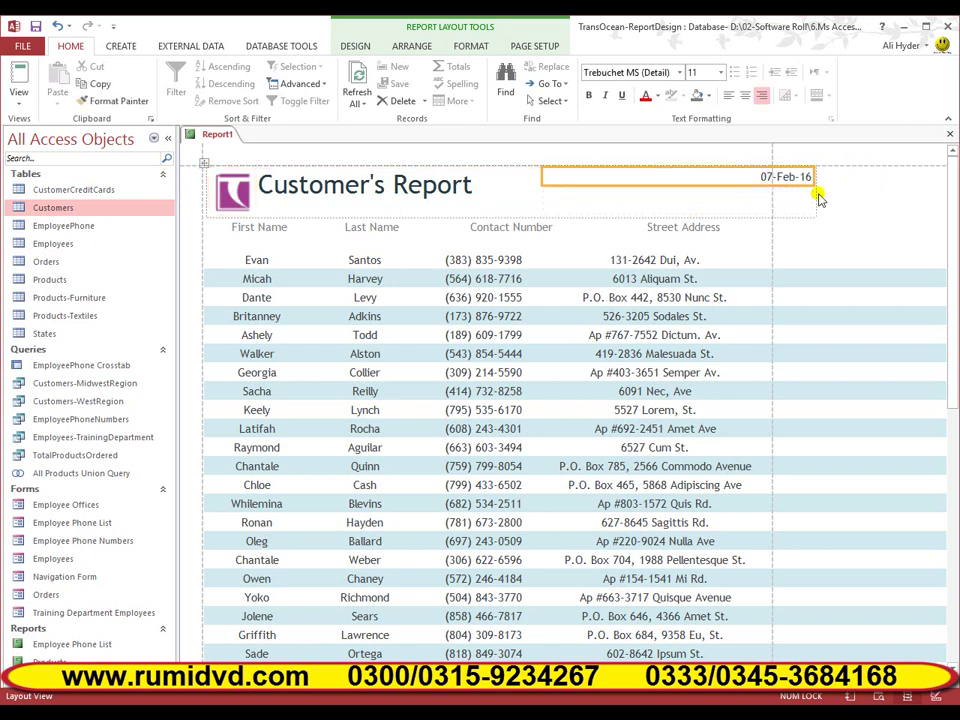
pyautogui.moveTo(810, 176); pyautogui.dragTo(774, 178)
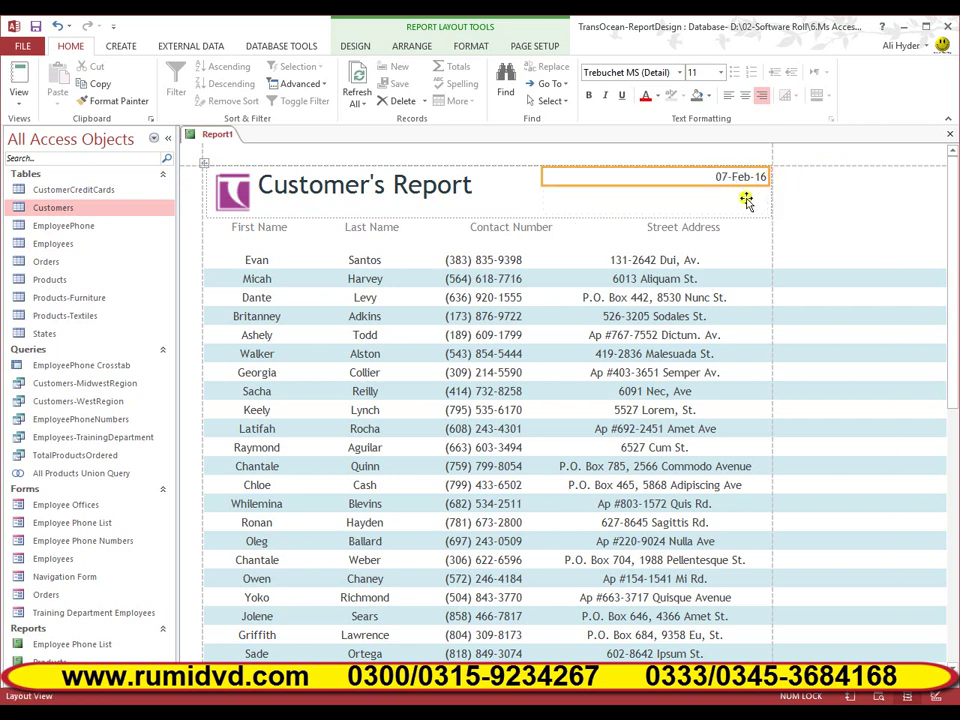
# - Show the report in Print Preview and examine the alignment of the header, column headings and customer records on the portrait page
pyautogui.click(22, 100)
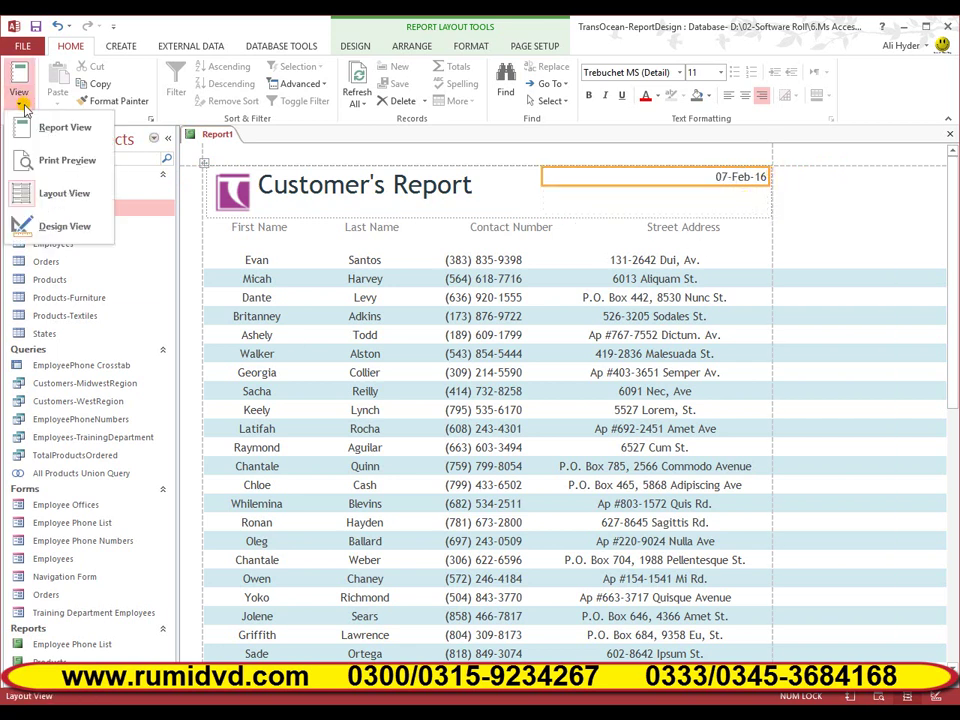
pyautogui.click(36, 160)
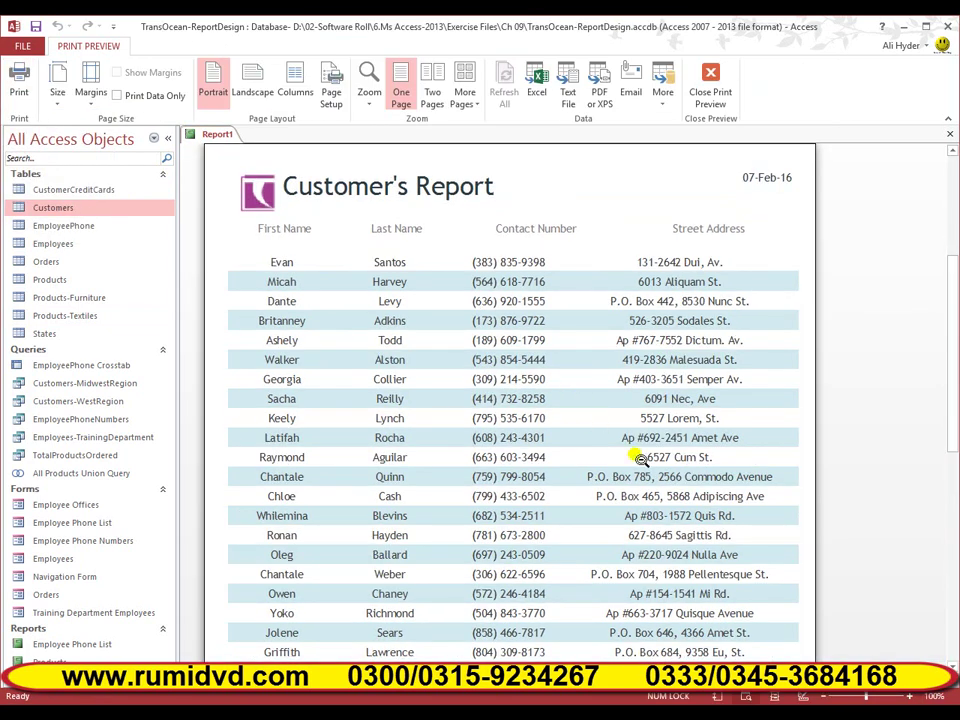
pyautogui.scroll(-1, 648, 474)
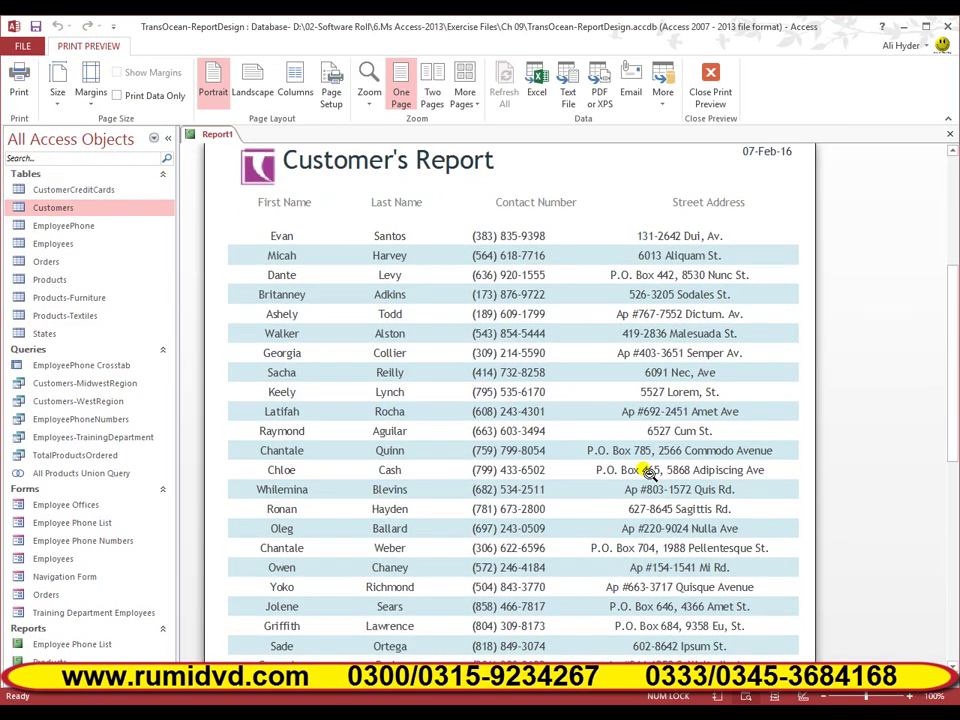
pyautogui.scroll(1, 648, 474)
pyautogui.scroll(-3, 648, 474)
pyautogui.scroll(-4, 648, 474)
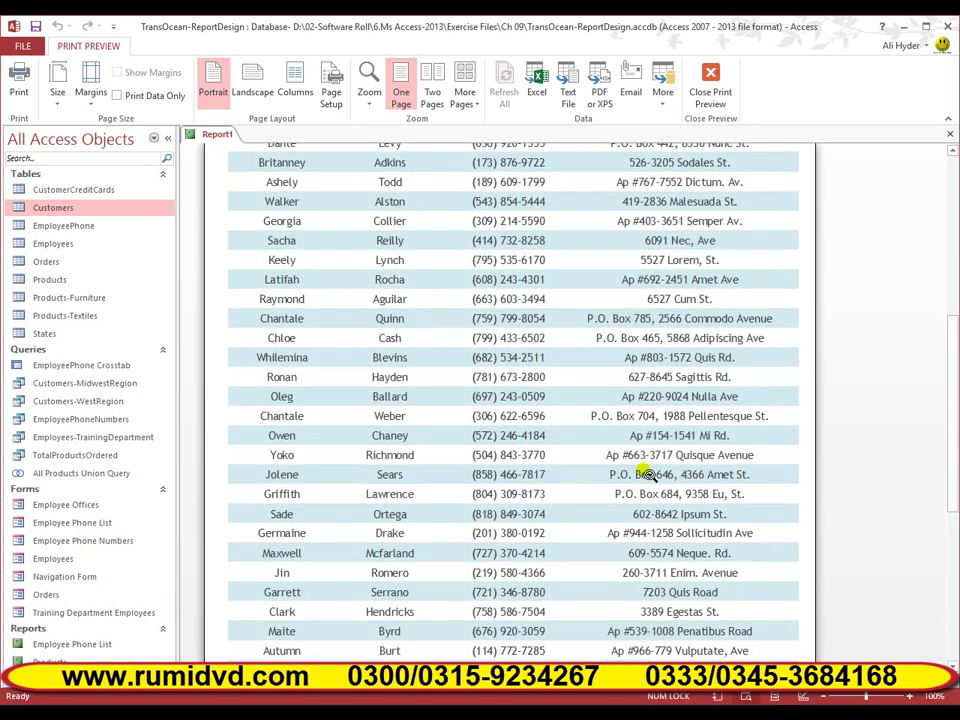
pyautogui.scroll(5, 648, 474)
pyautogui.scroll(-5, 649, 456)
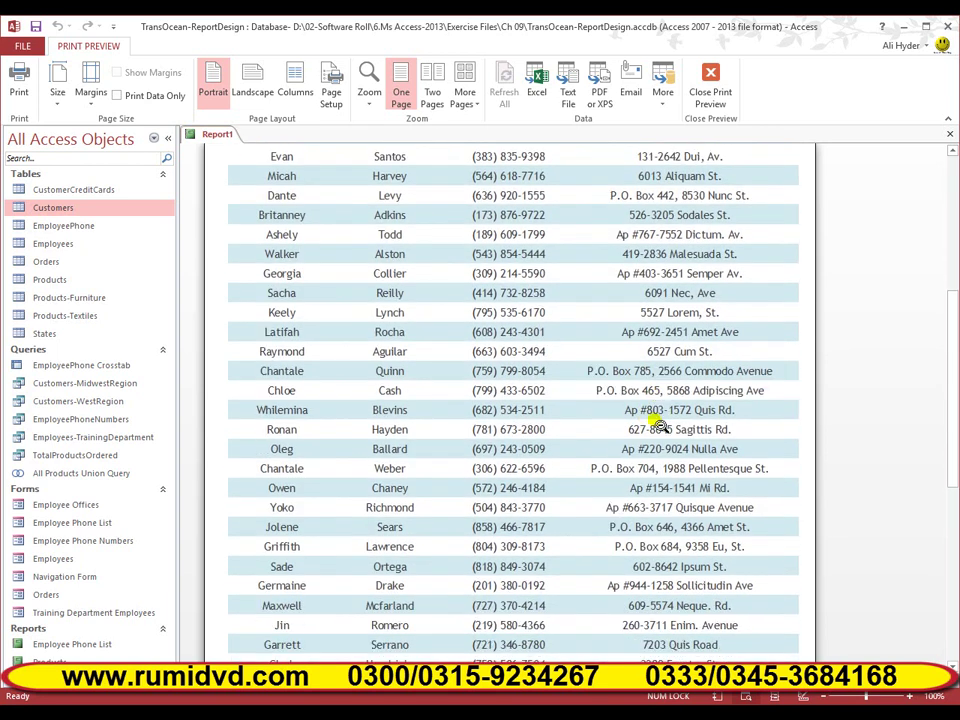
pyautogui.scroll(5, 655, 423)
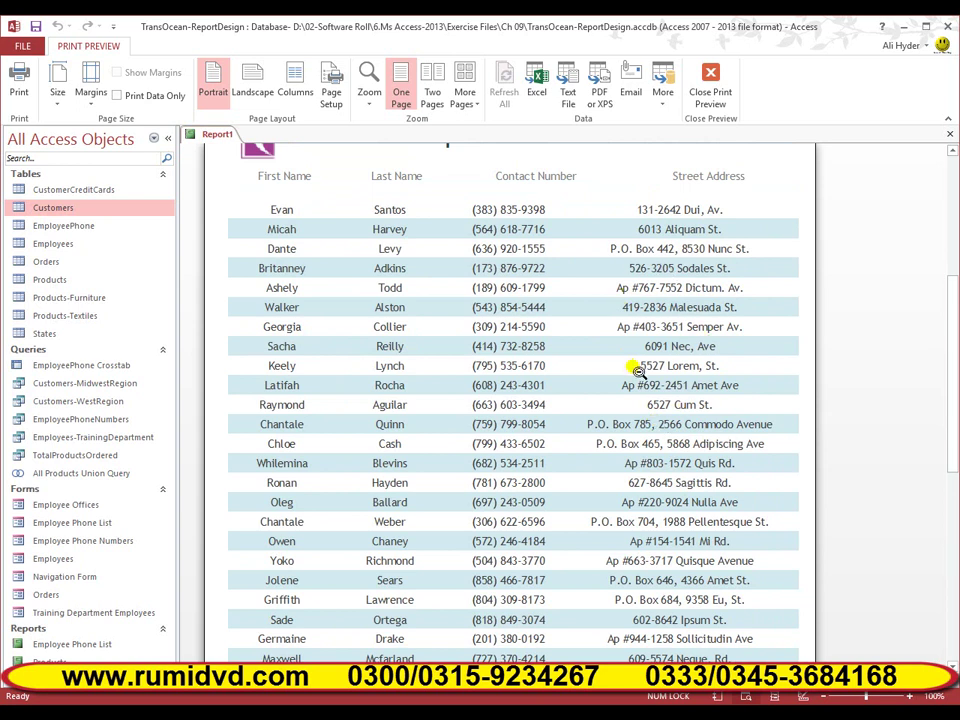
pyautogui.scroll(1, 637, 370)
pyautogui.scroll(-2, 636, 370)
pyautogui.scroll(2, 641, 371)
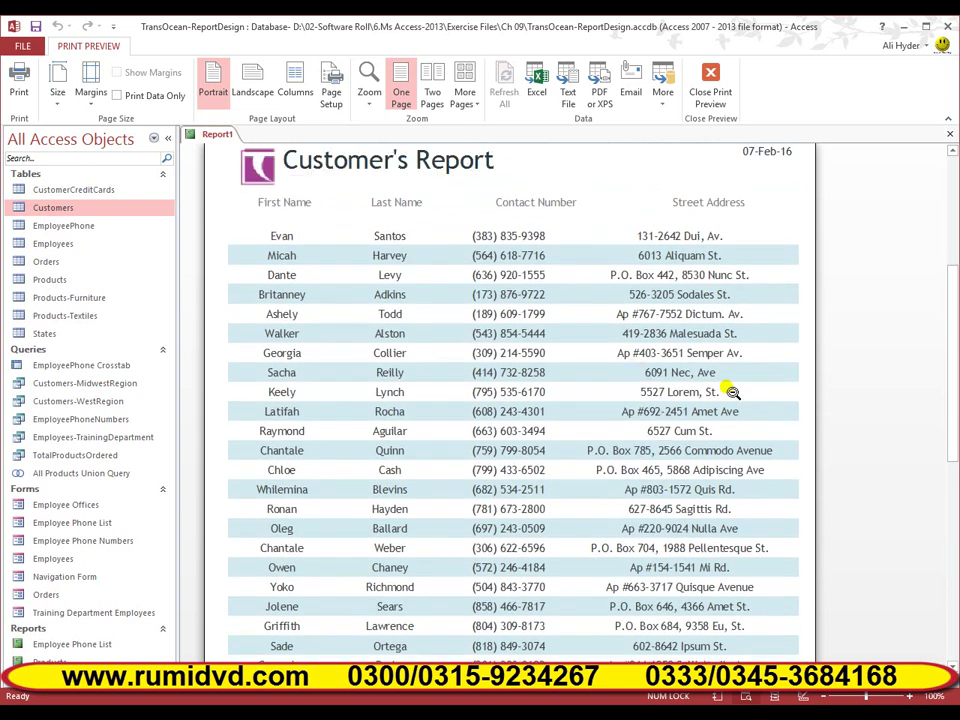
pyautogui.scroll(1, 732, 390)
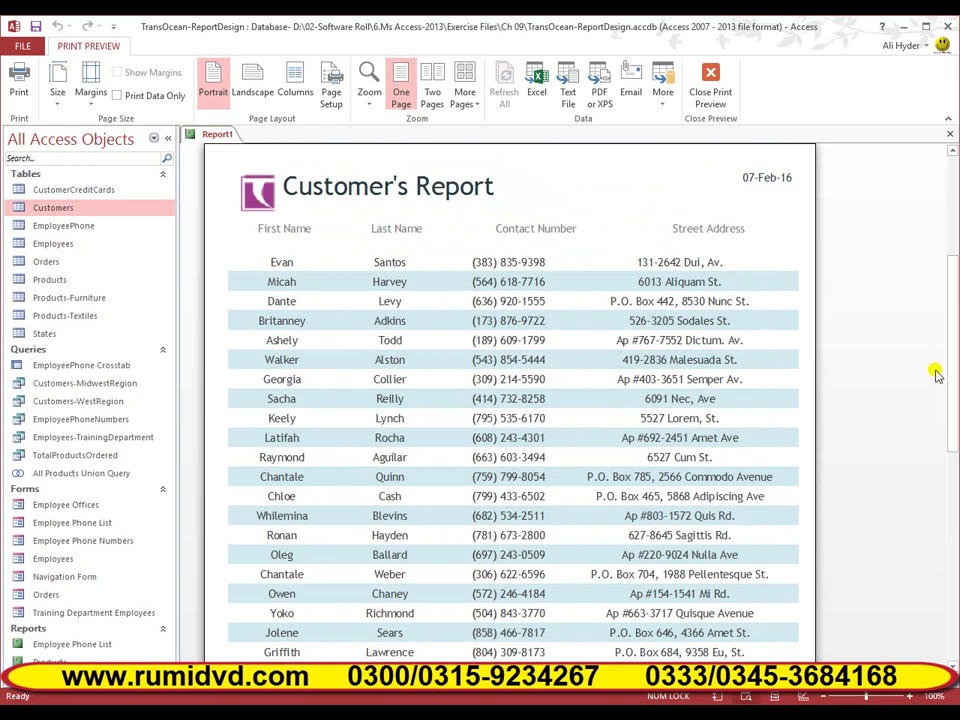